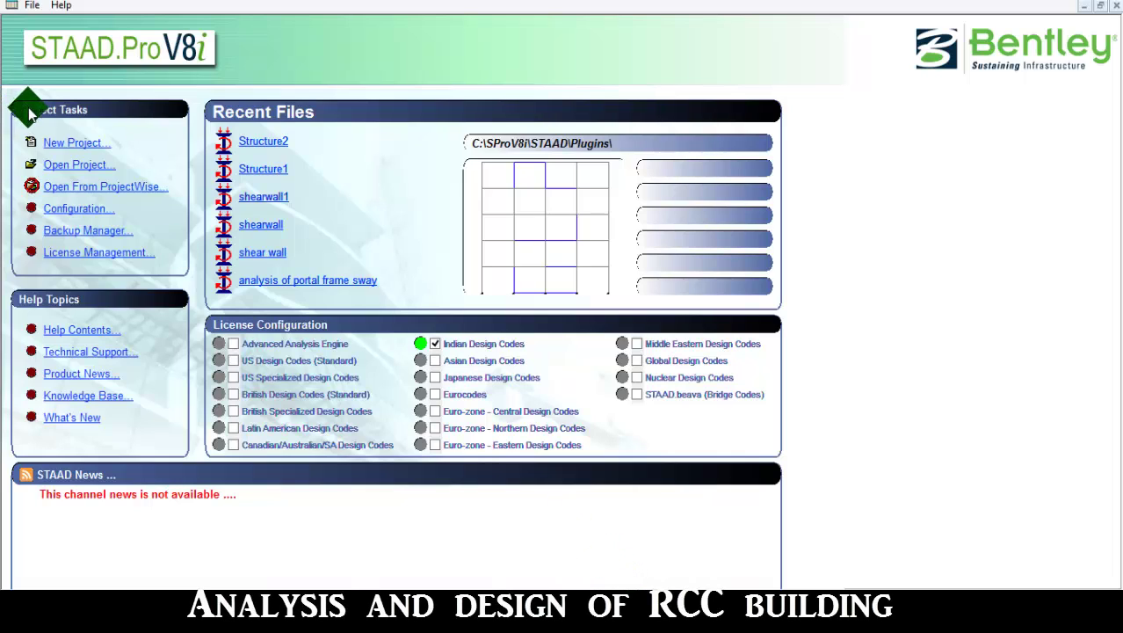
- Start a new Space structure project named 'rcc building' in metres and kilonewtons
click(72, 145)
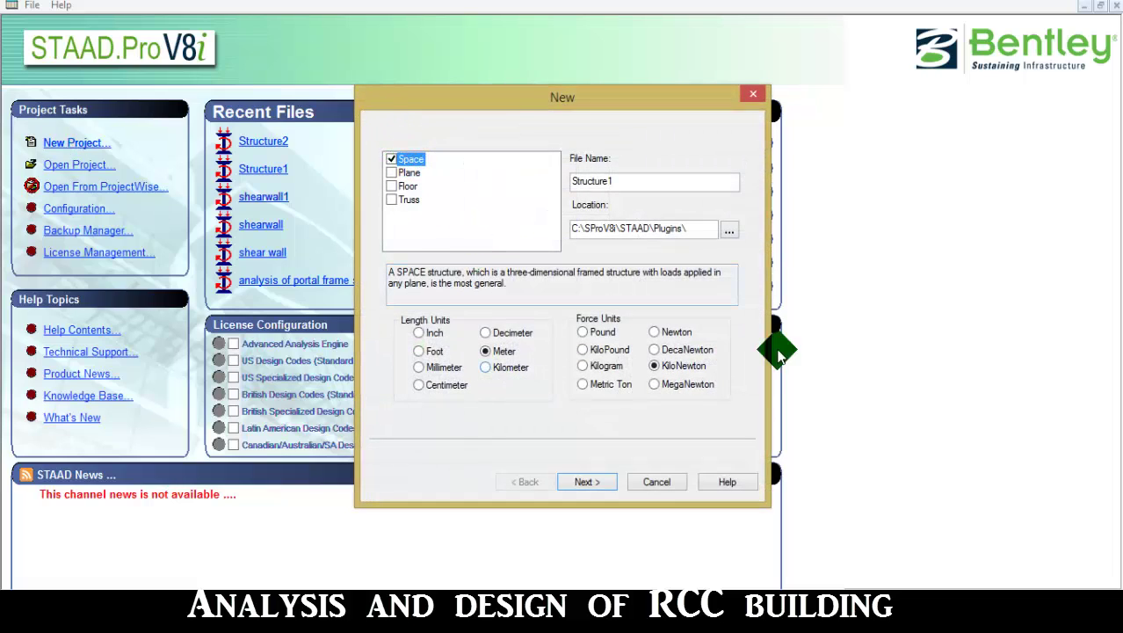
double_click(639, 180)
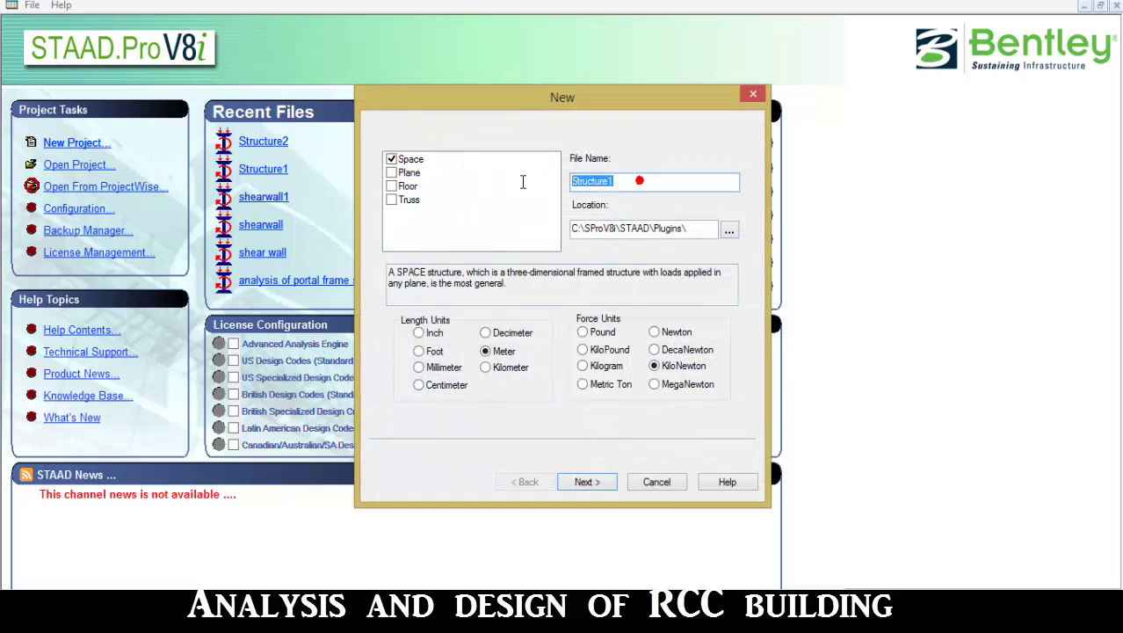
text(rcc )
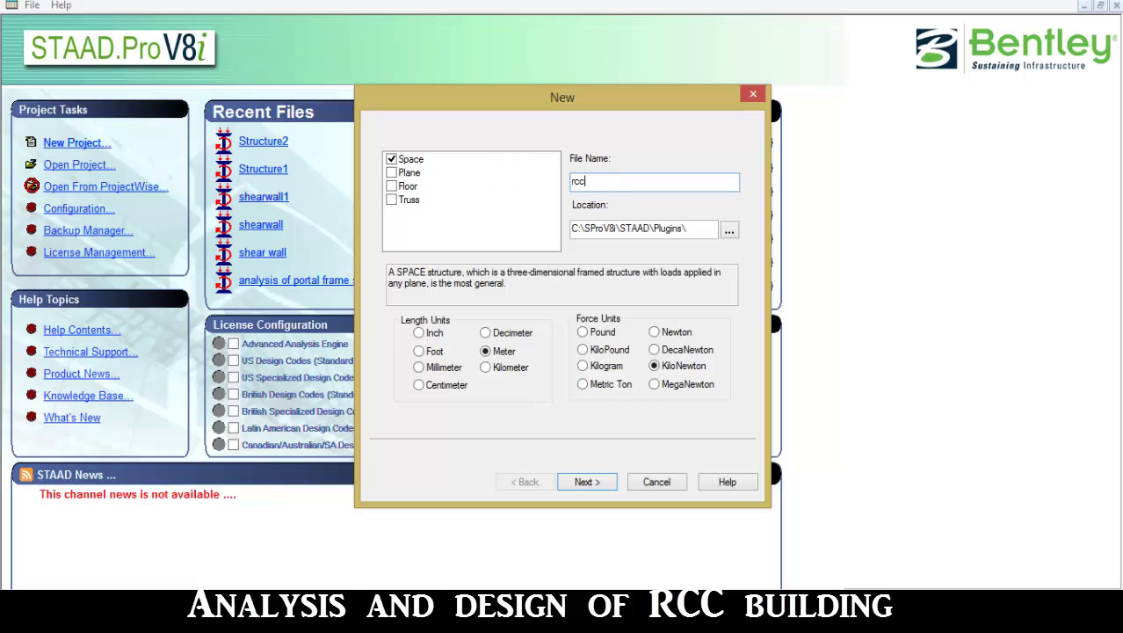
text(building design)
click(589, 483)
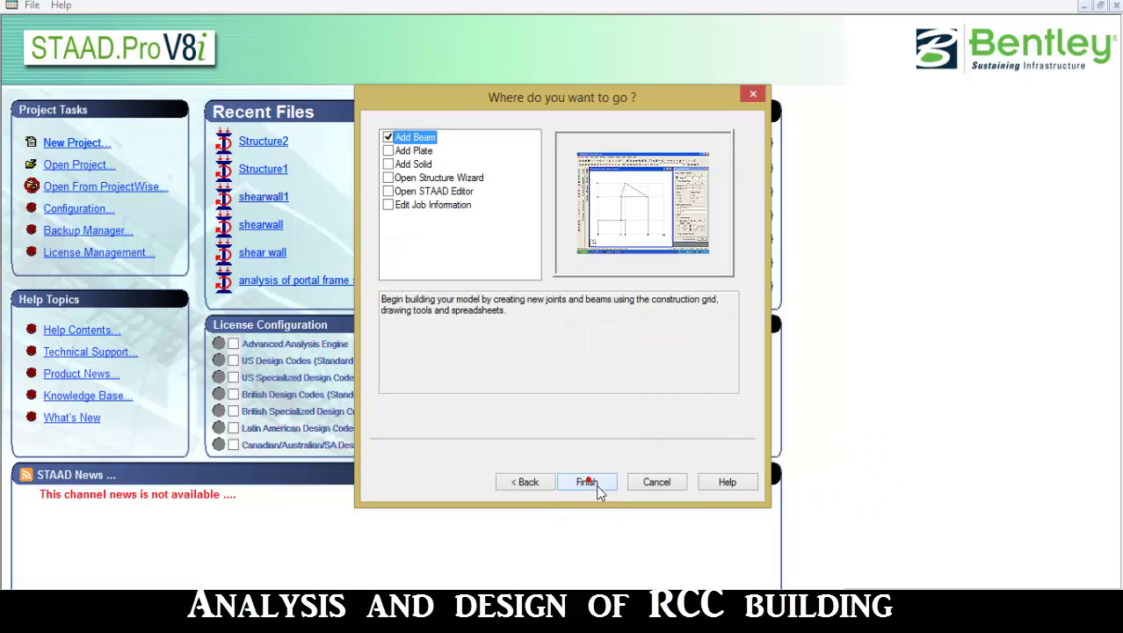
- Finish the new-project setup to reach the modelling workspace with the default linear grid
click(597, 490)
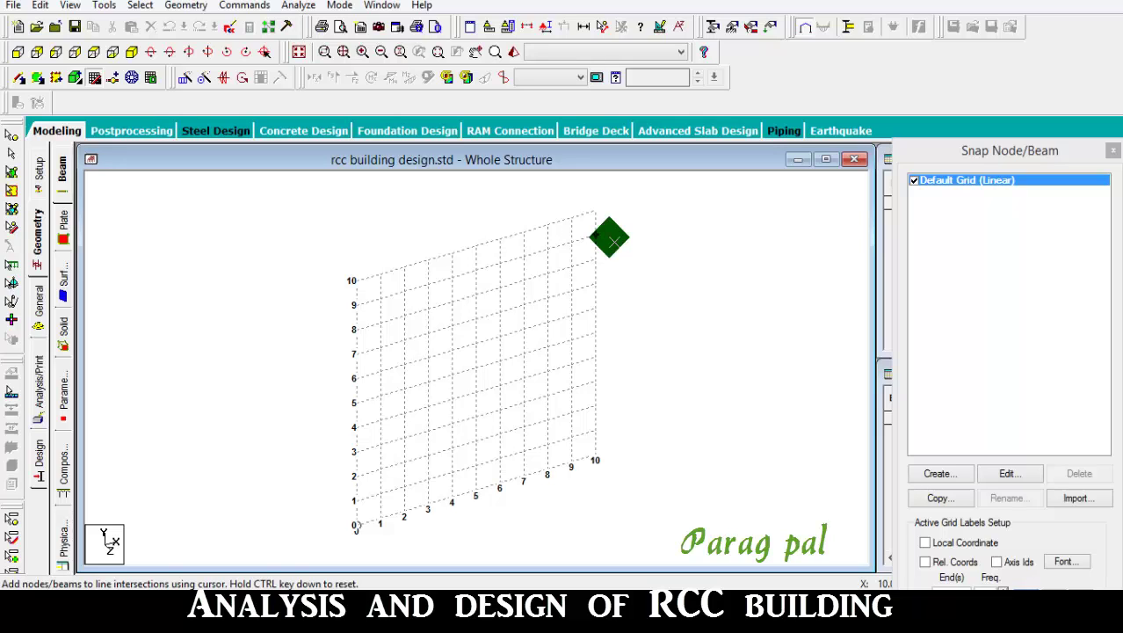
- In the Structure Wizard, choose the Frame Models Bay Frame prototype: 12×15×12 m, 4/5/4 bays
click(185, 5)
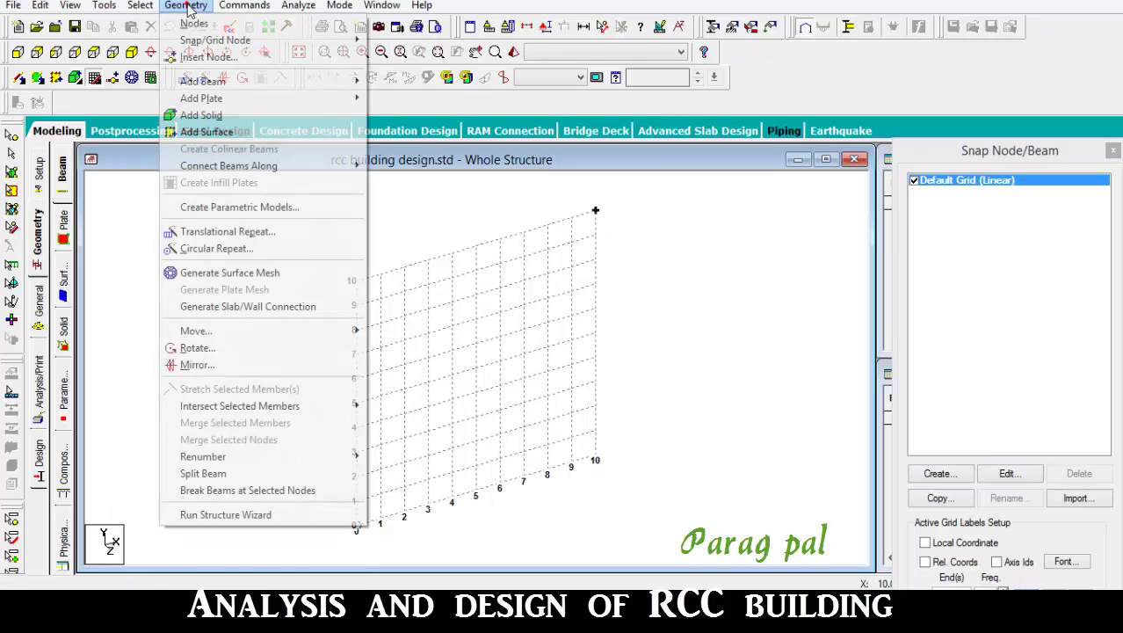
click(216, 515)
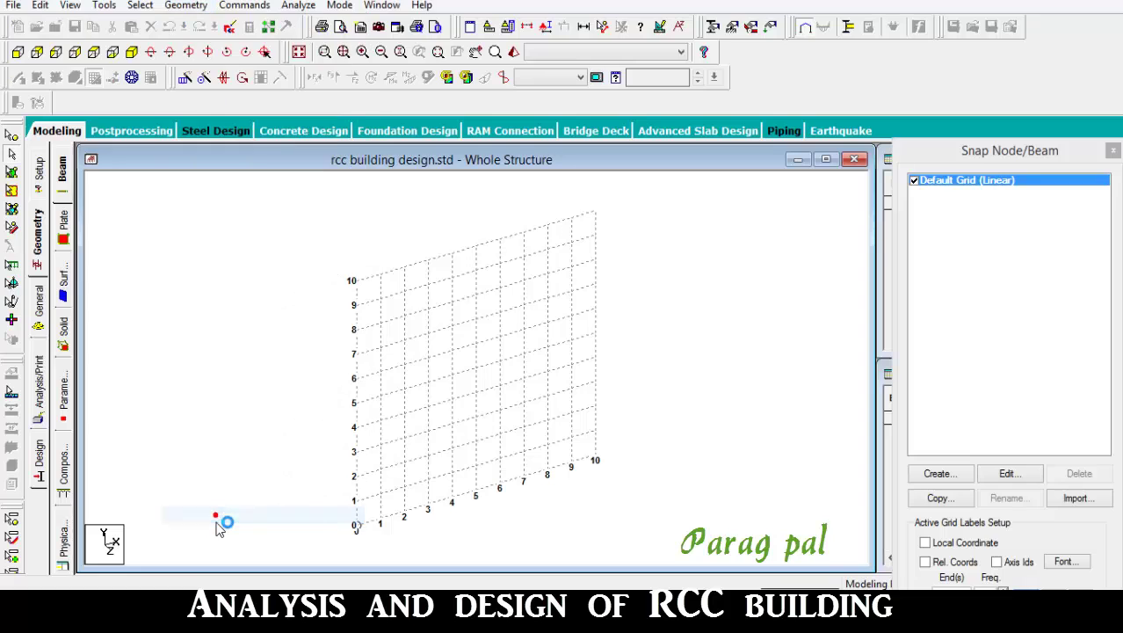
click(195, 171)
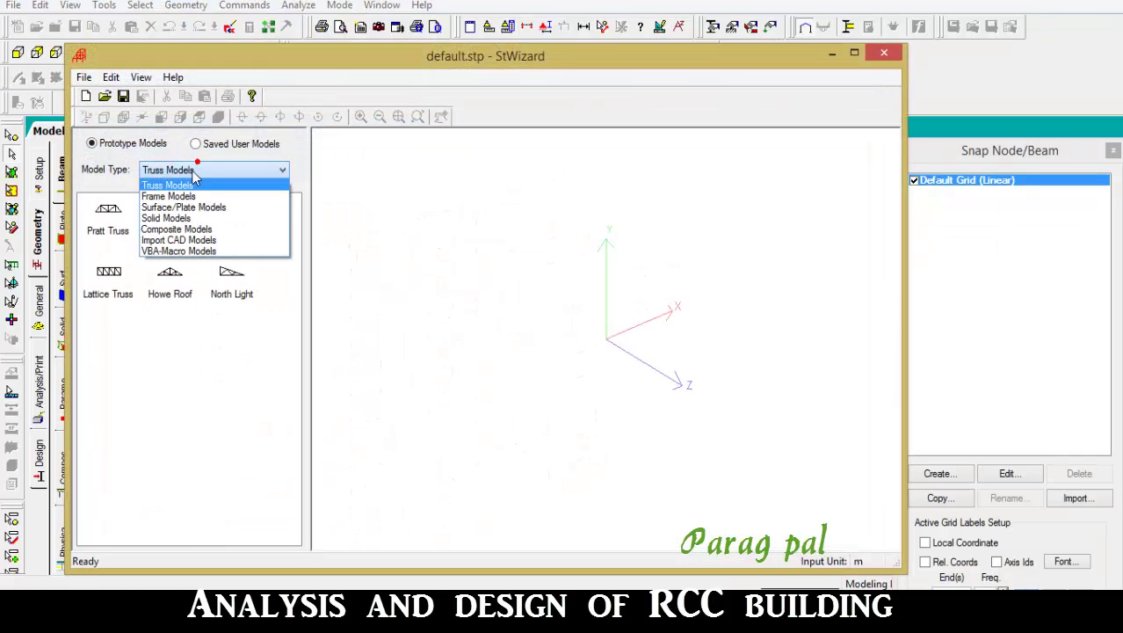
click(183, 208)
click(182, 170)
click(191, 195)
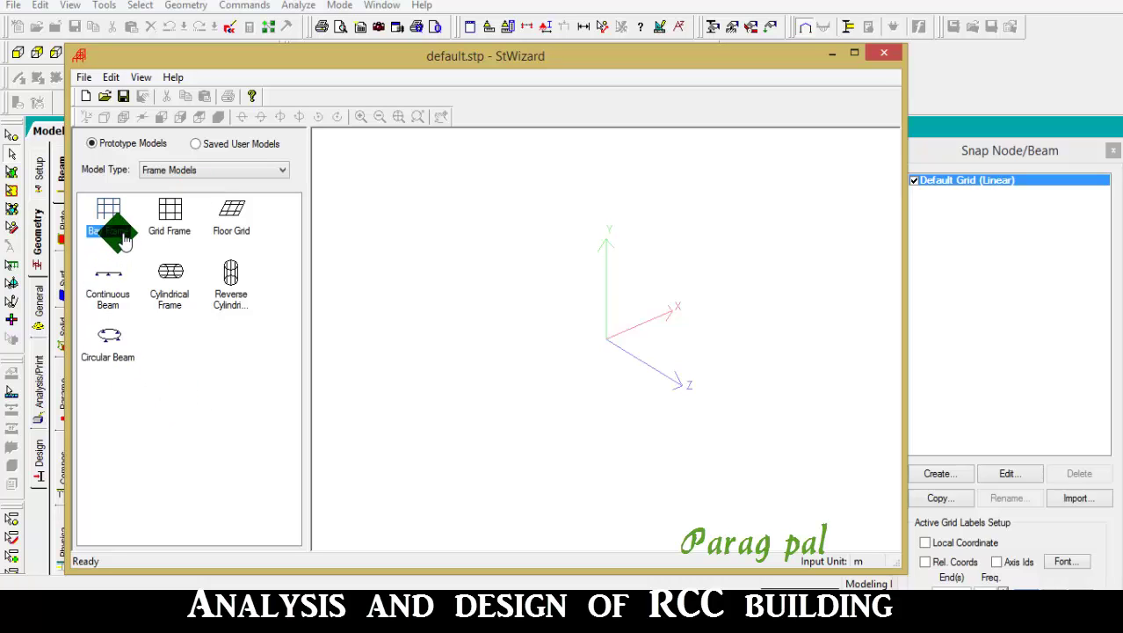
double_click(114, 214)
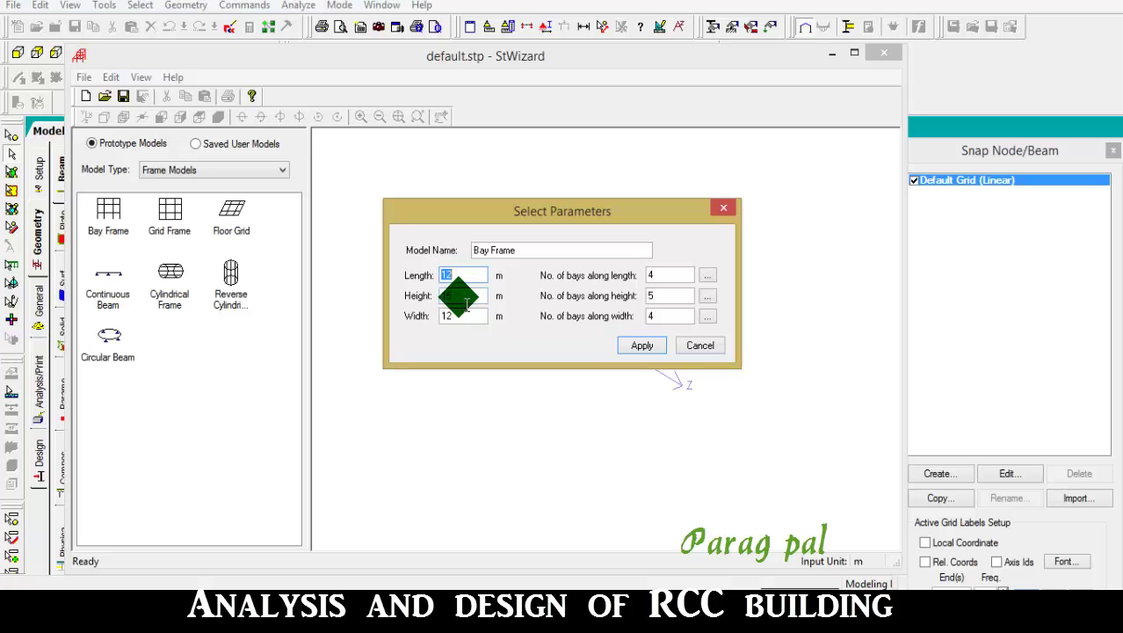
- Confirm the equal 3 m bays along the height and generate the 4×5×4 bay frame
click(708, 299)
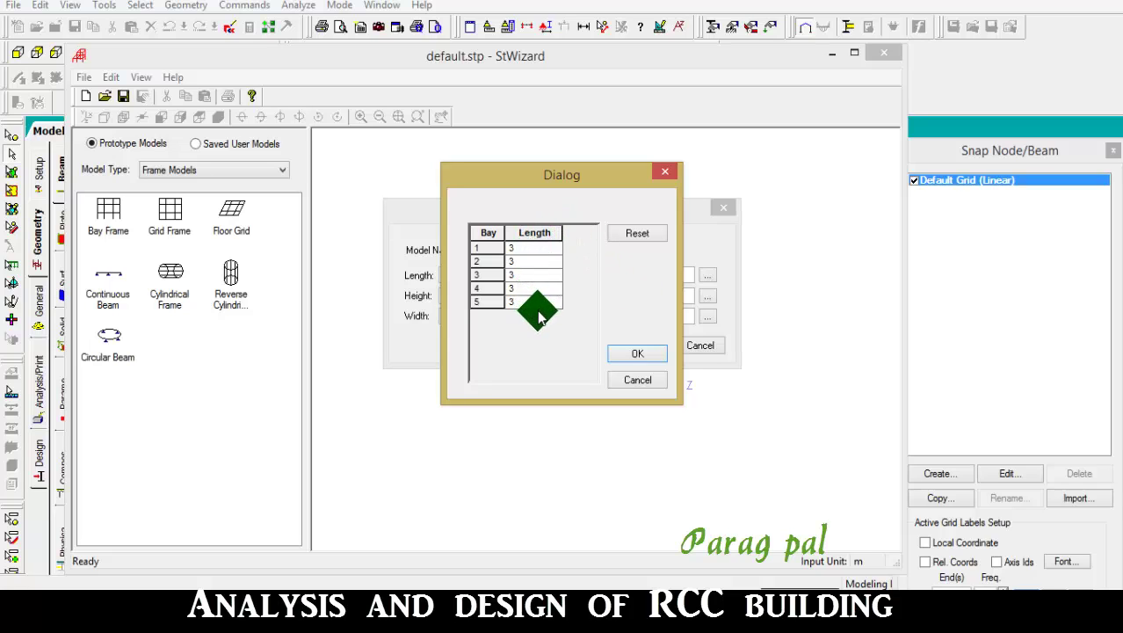
click(637, 353)
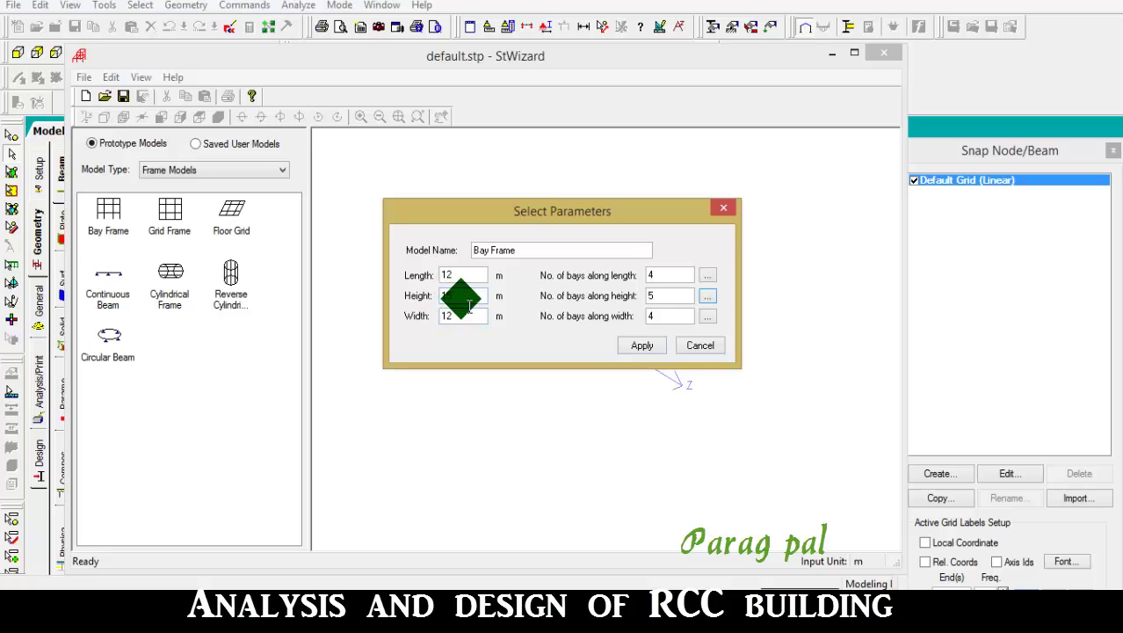
click(709, 298)
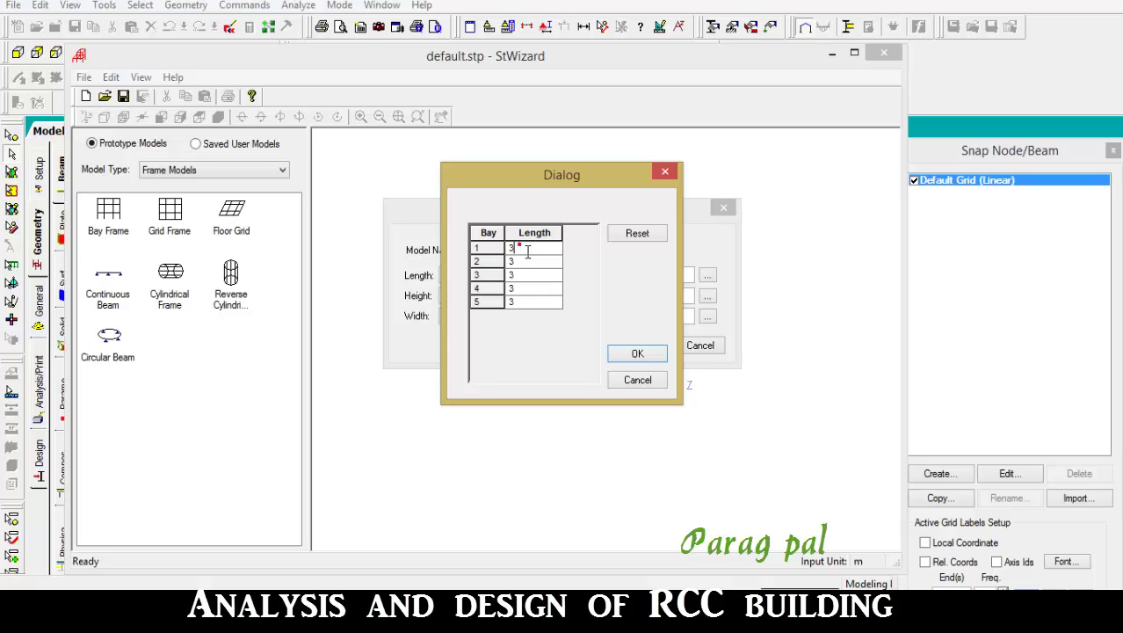
click(666, 384)
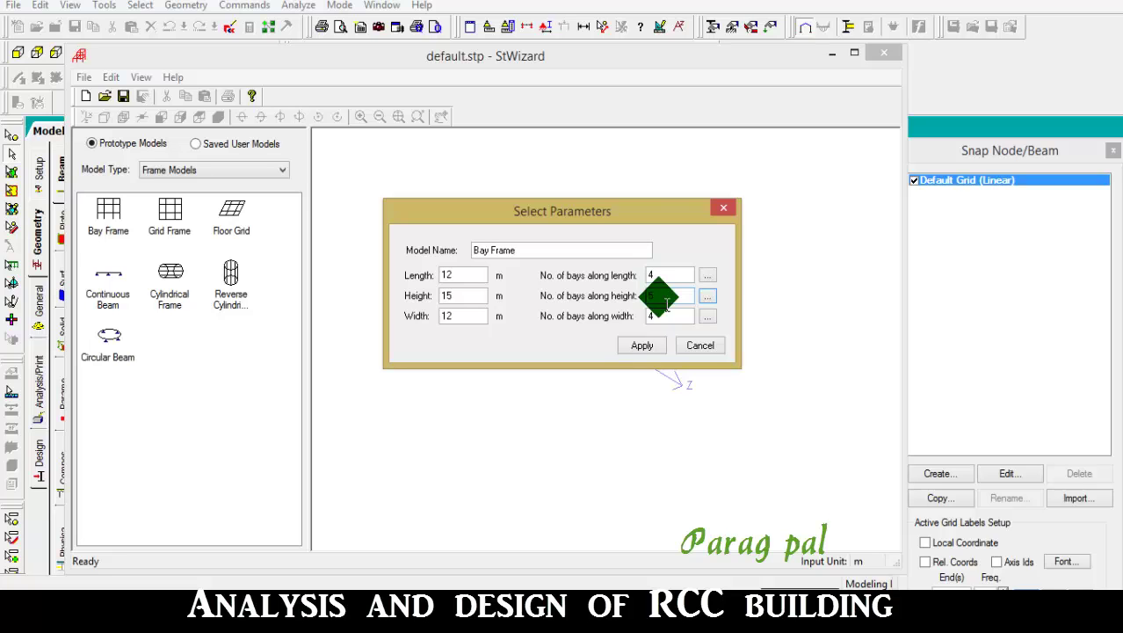
click(707, 296)
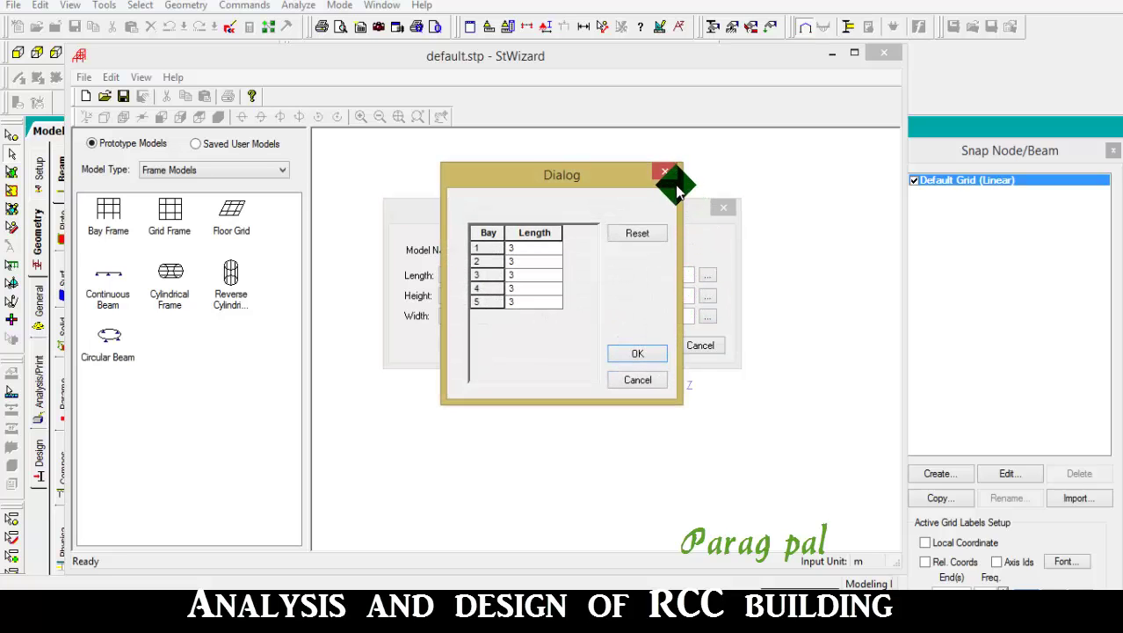
click(665, 173)
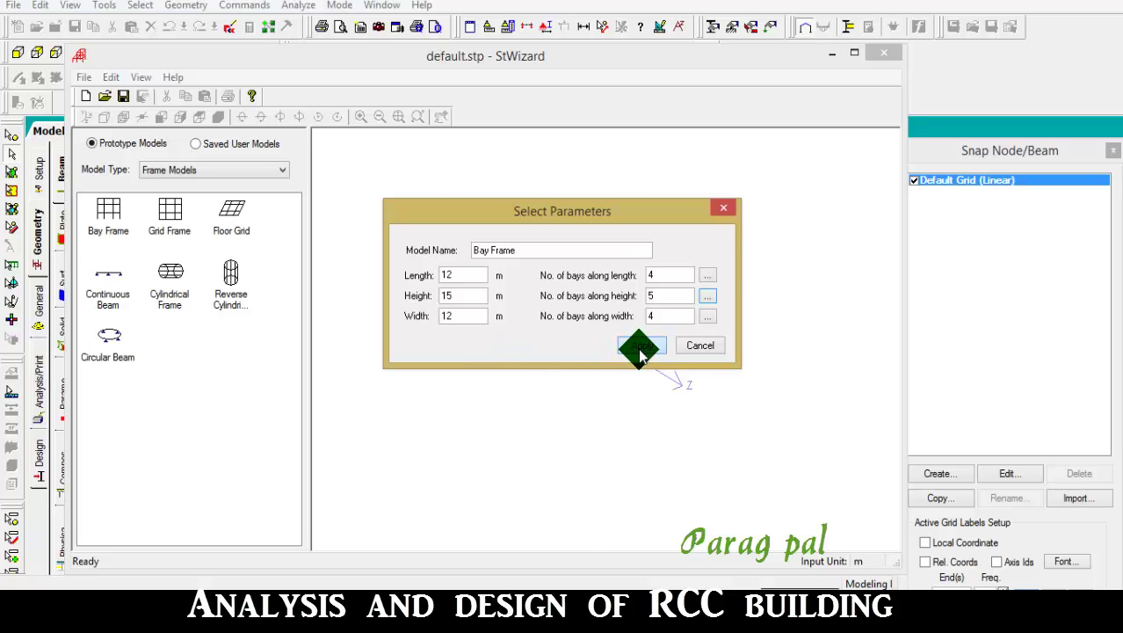
click(640, 348)
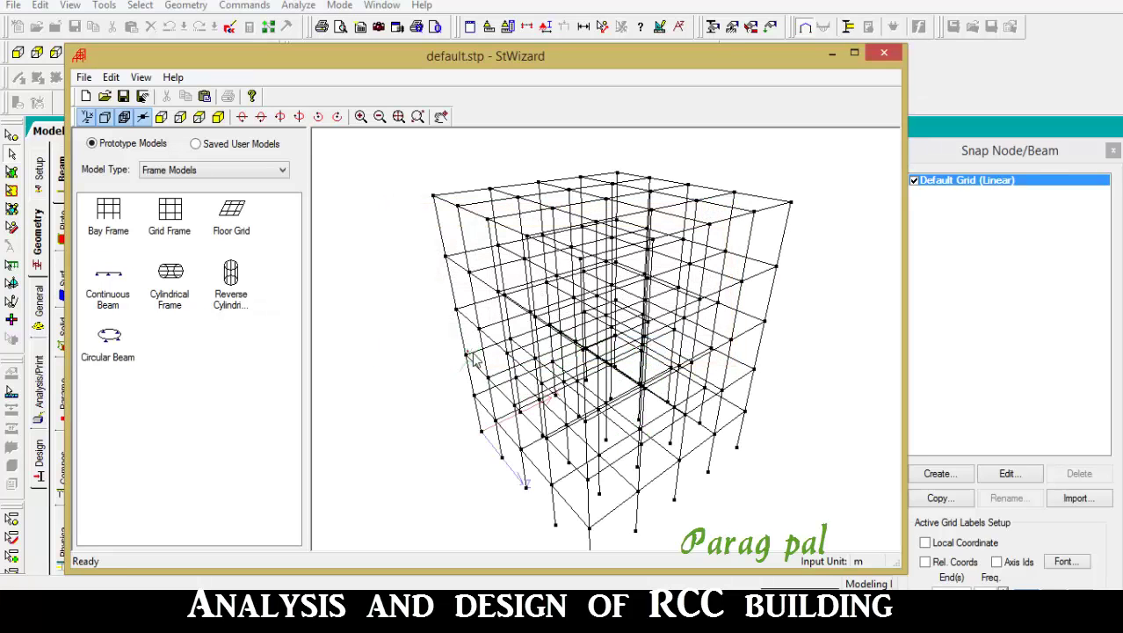
- Inspect the generated bay frame, then transfer it to the main model
drag(472, 358, 893, 333)
mouse_move(682, 241)
mouse_down()
mouse_move(792, 251)
mouse_move(560, 575)
mouse_move(587, 115)
mouse_move(662, 291)
mouse_move(732, 338)
mouse_move(661, 387)
mouse_up()
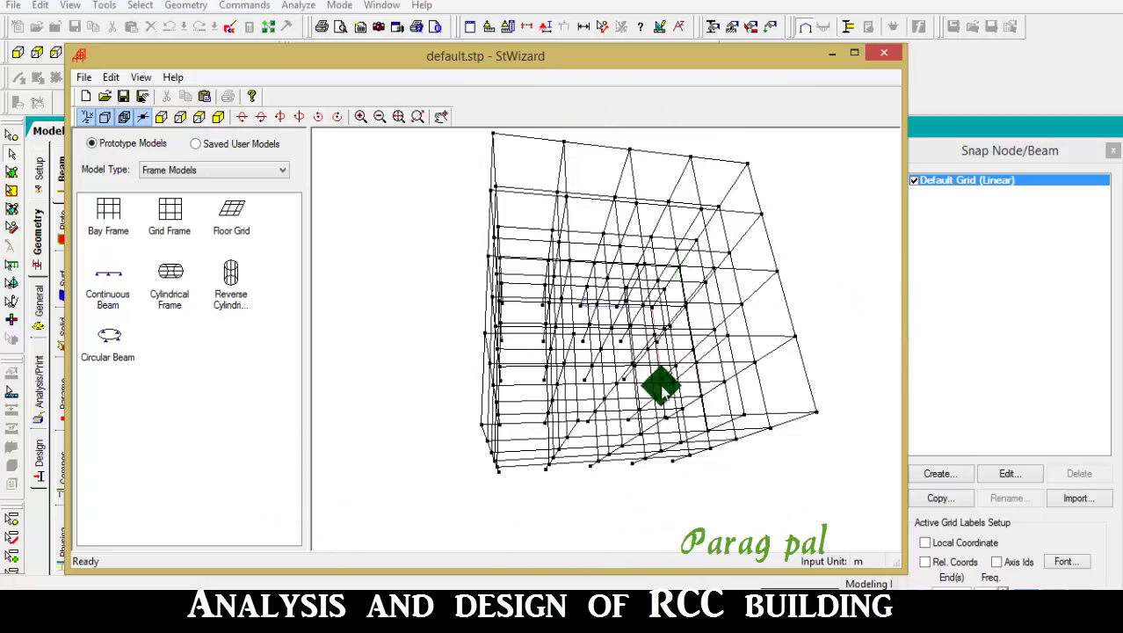
drag(664, 296, 371, 260)
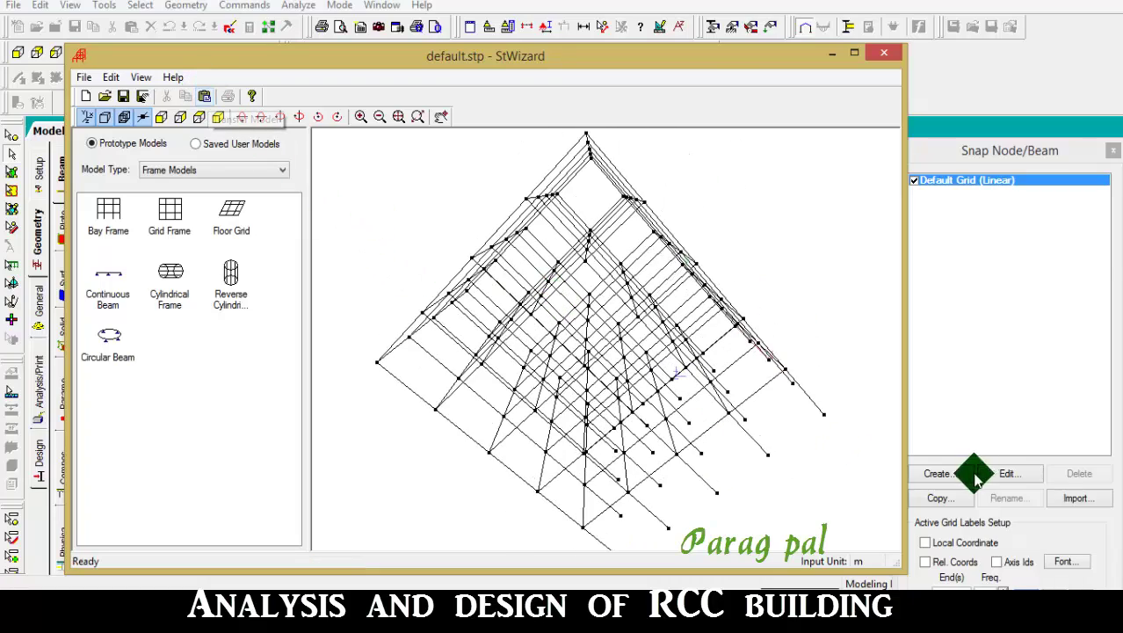
click(207, 99)
click(632, 334)
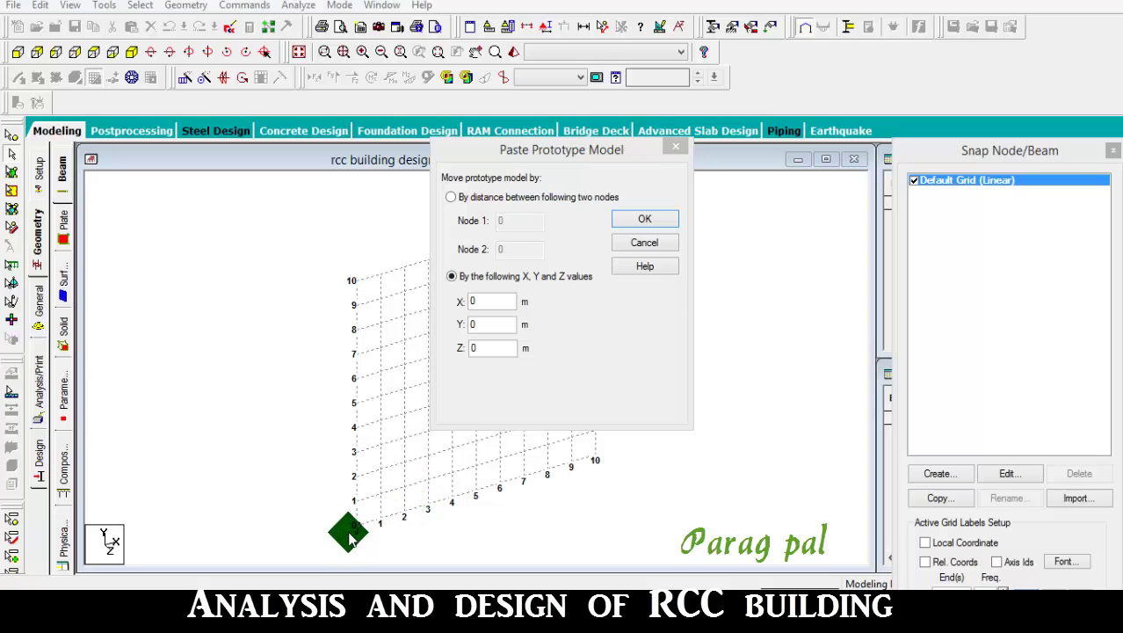
- Paste the frame at offsets X, Y, Z = 0 and bring up the section Property page
click(644, 219)
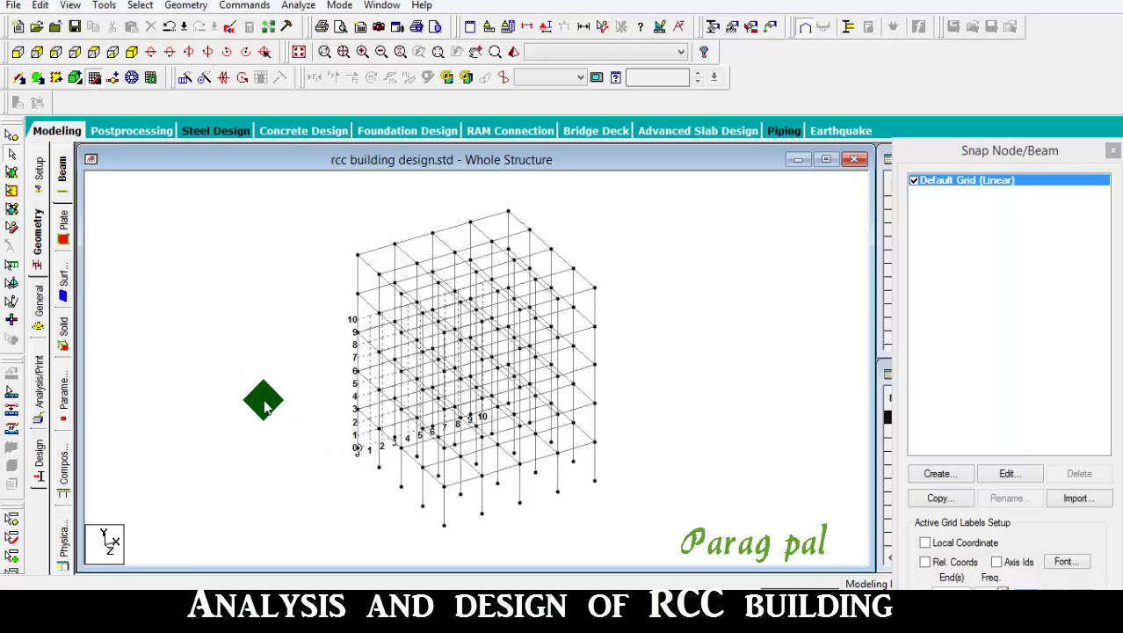
click(95, 78)
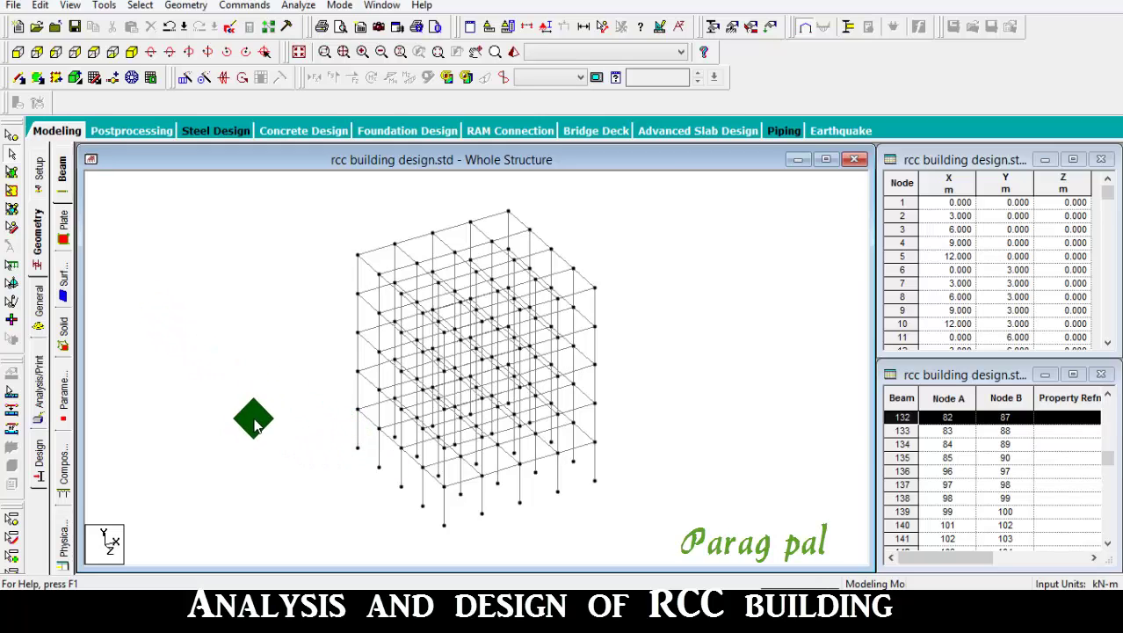
click(38, 307)
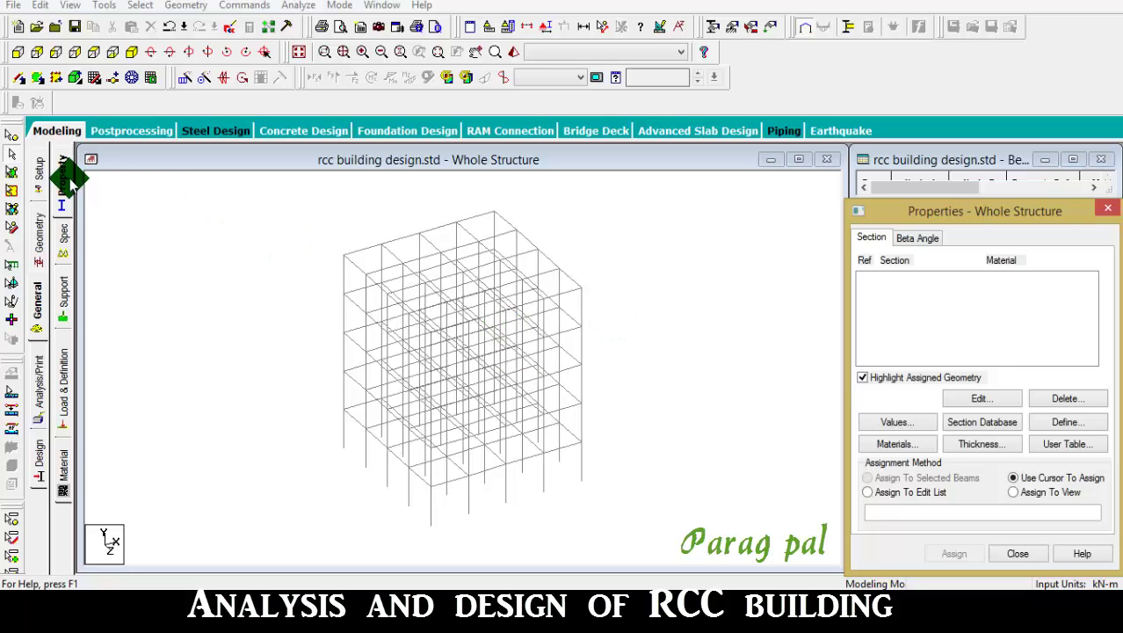
- Add Rectangle sections YD 0.23 × ZD 0.23 m and YD 0.30 × ZD 0.23 m
click(1078, 423)
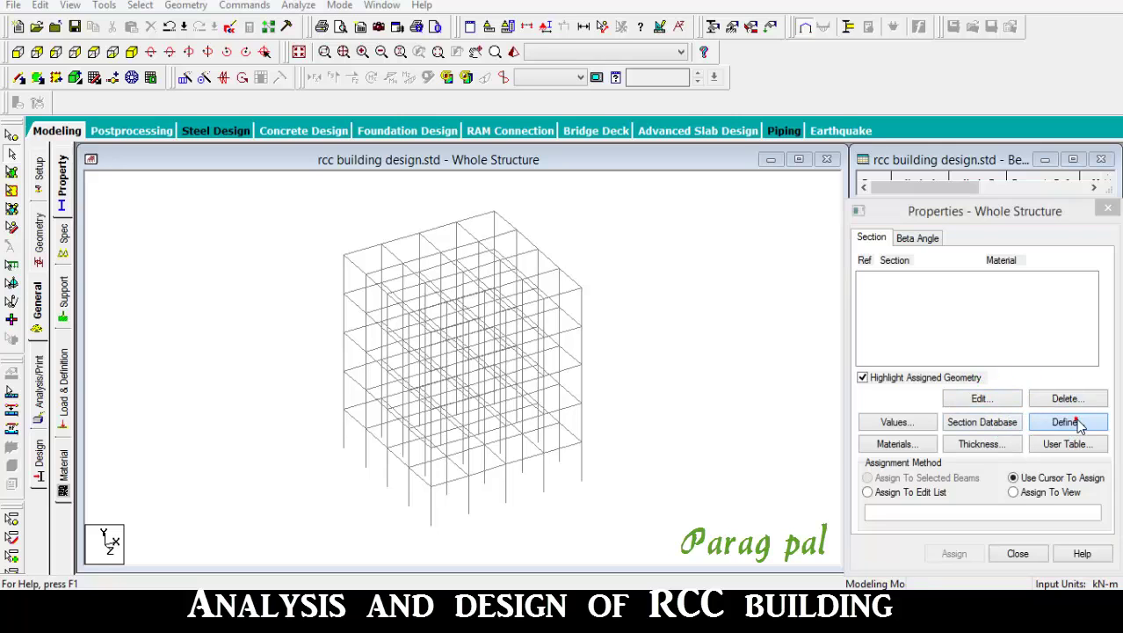
click(337, 163)
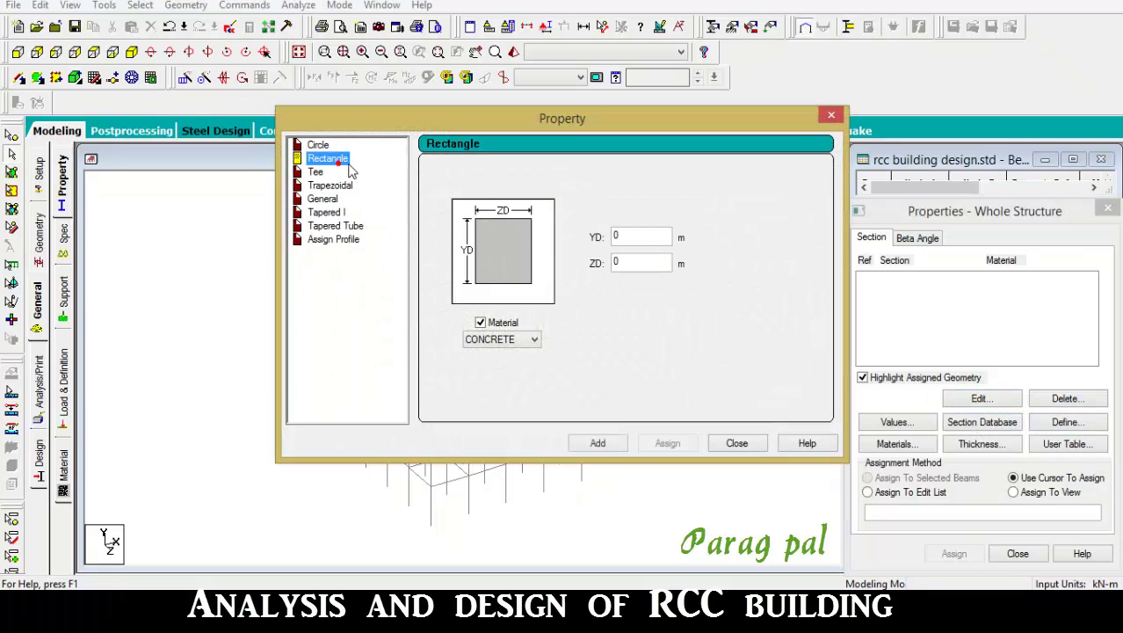
click(642, 236)
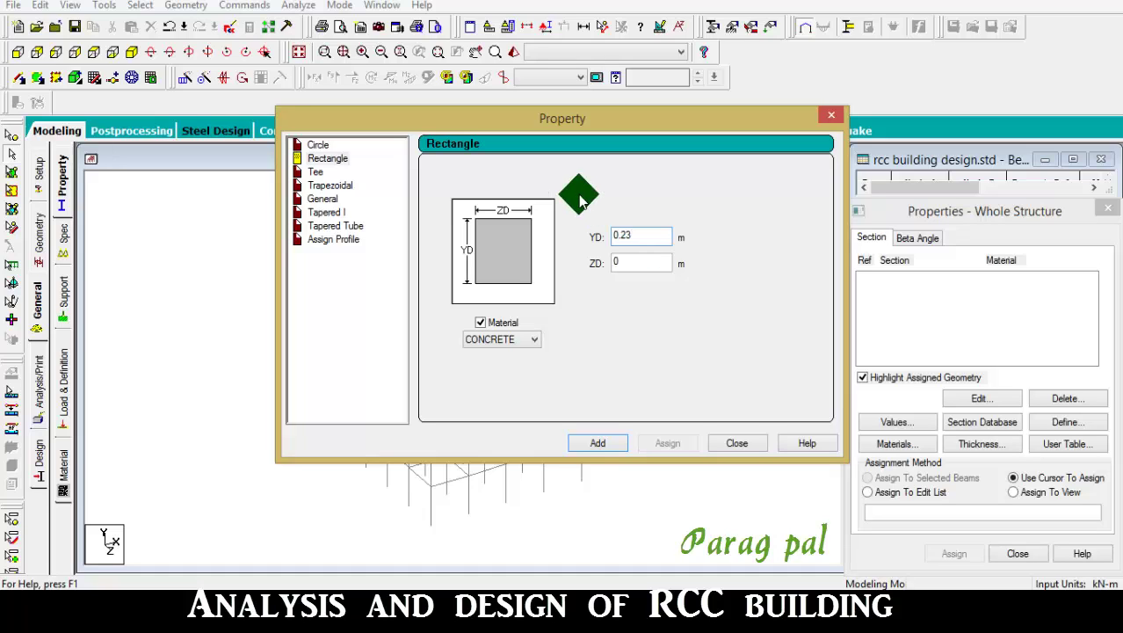
click(646, 265)
text(.23)
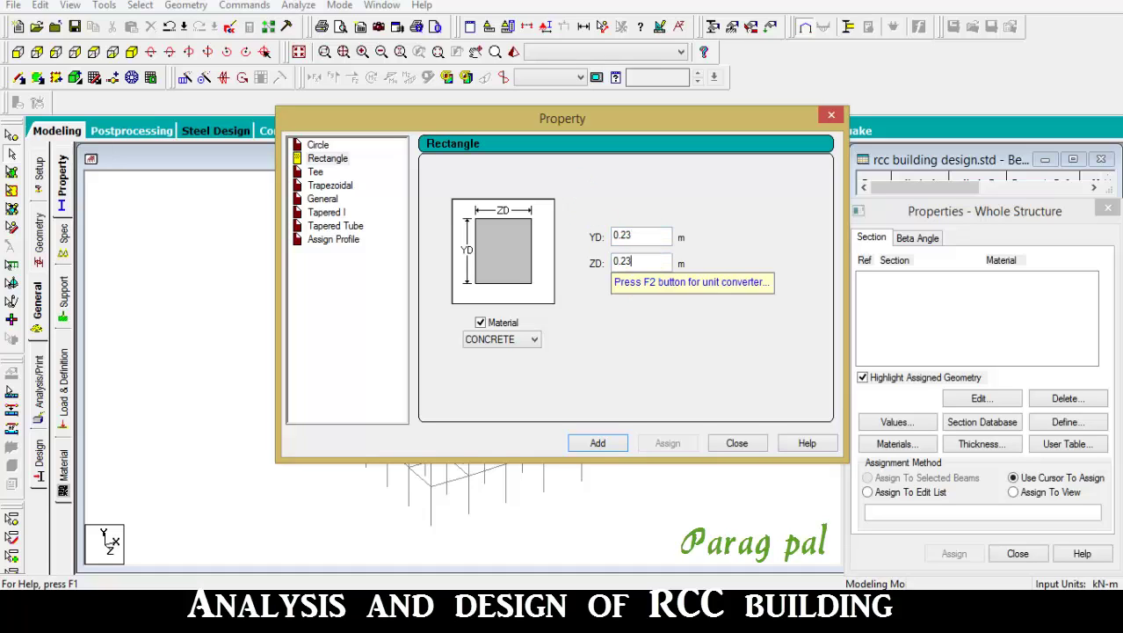
click(612, 444)
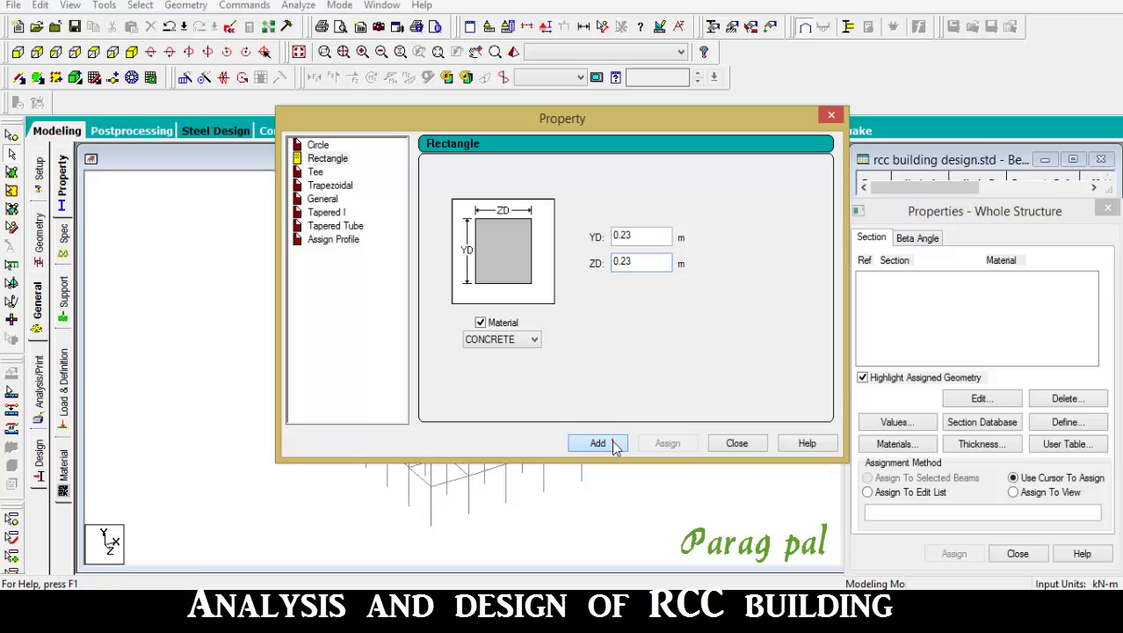
click(646, 237)
key(BackSpace)
key(BackSpace)
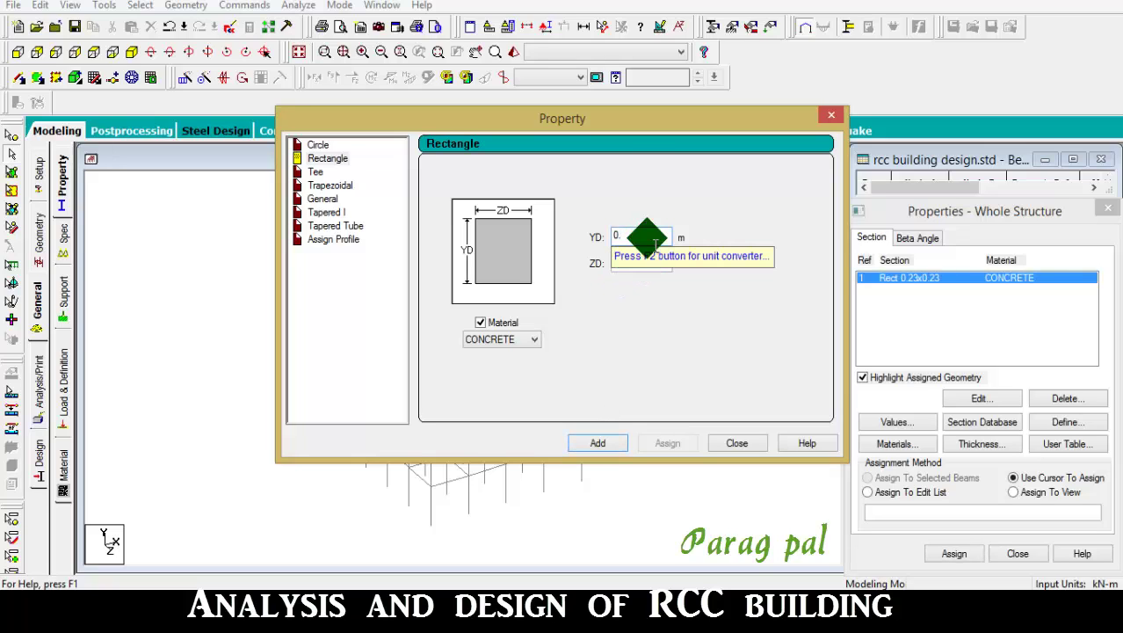
text(30)
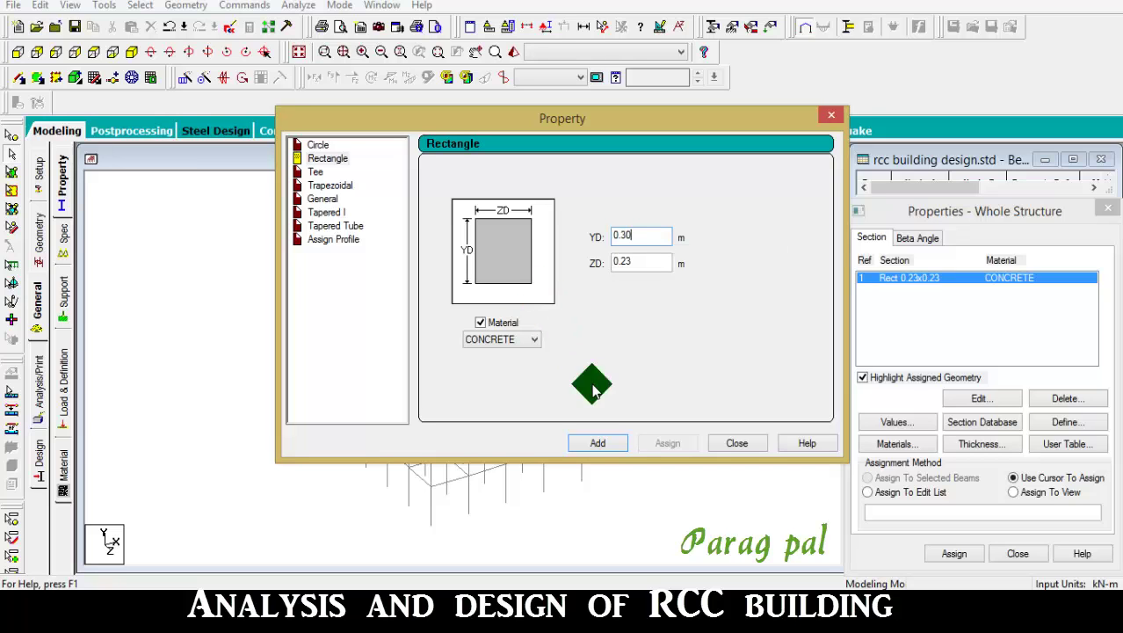
click(594, 445)
click(736, 443)
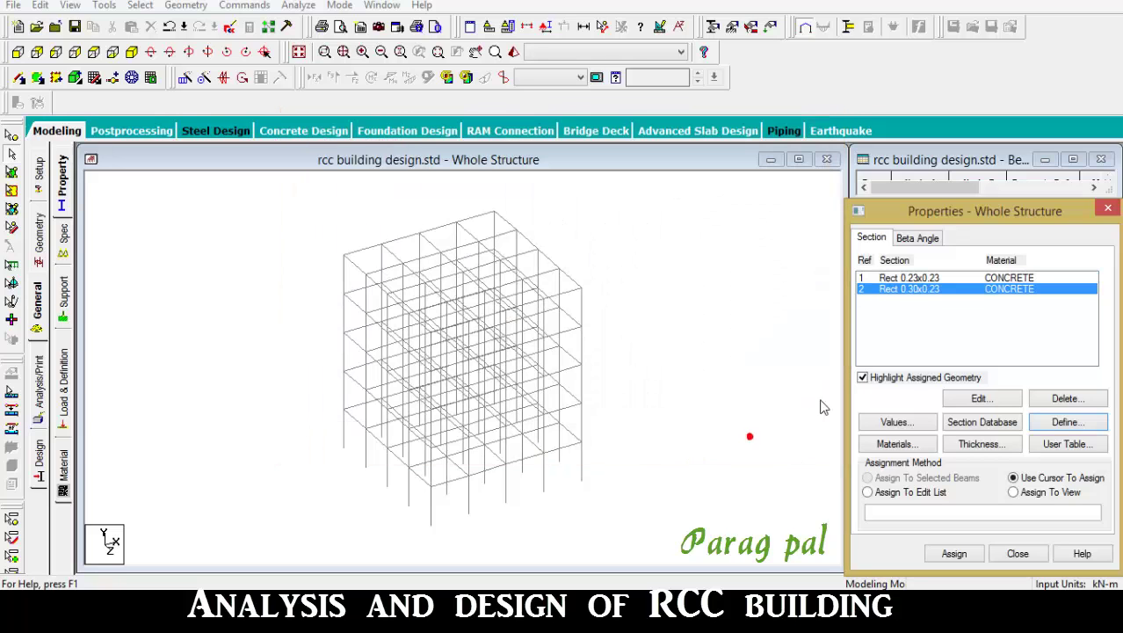
- Window-select the five column lines in front elevation, then clear that selection
click(909, 277)
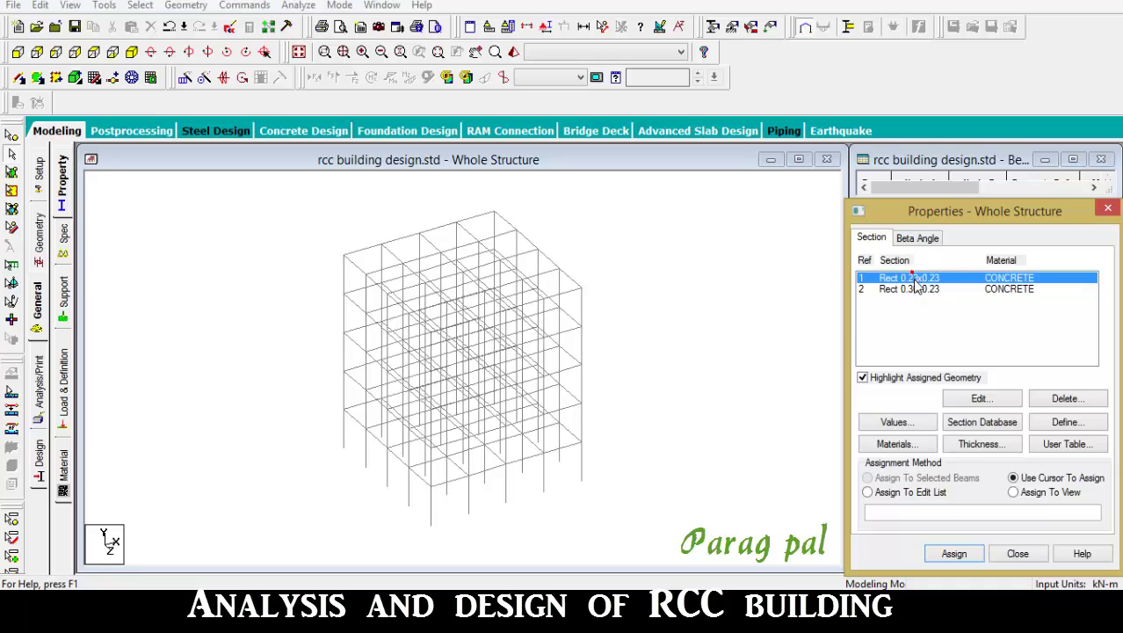
click(17, 52)
click(1021, 278)
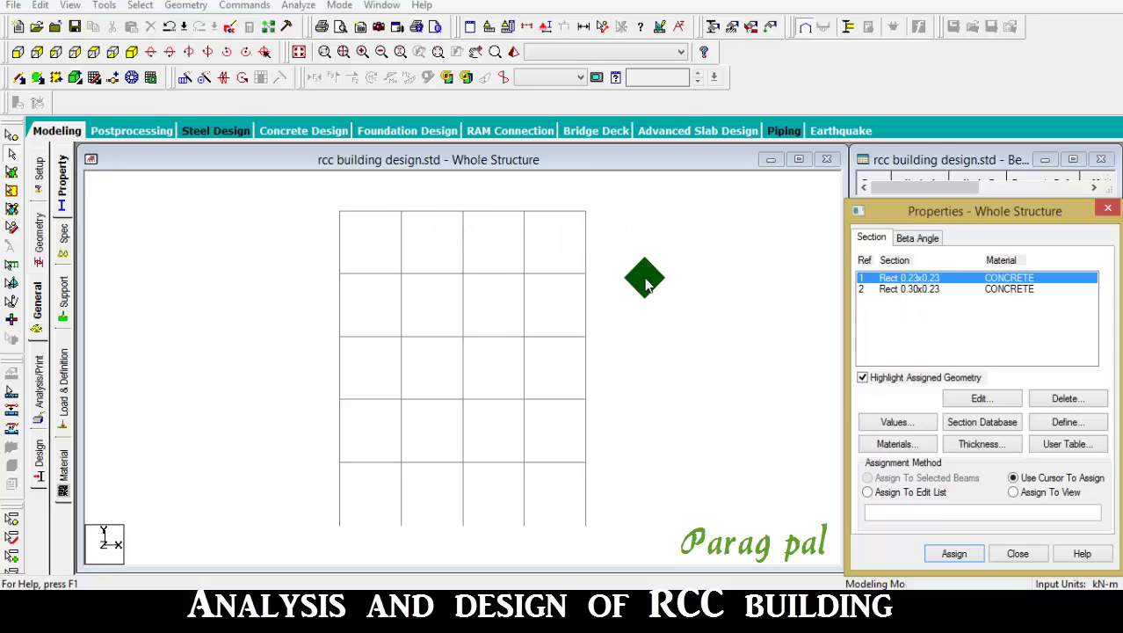
drag(321, 195, 350, 576)
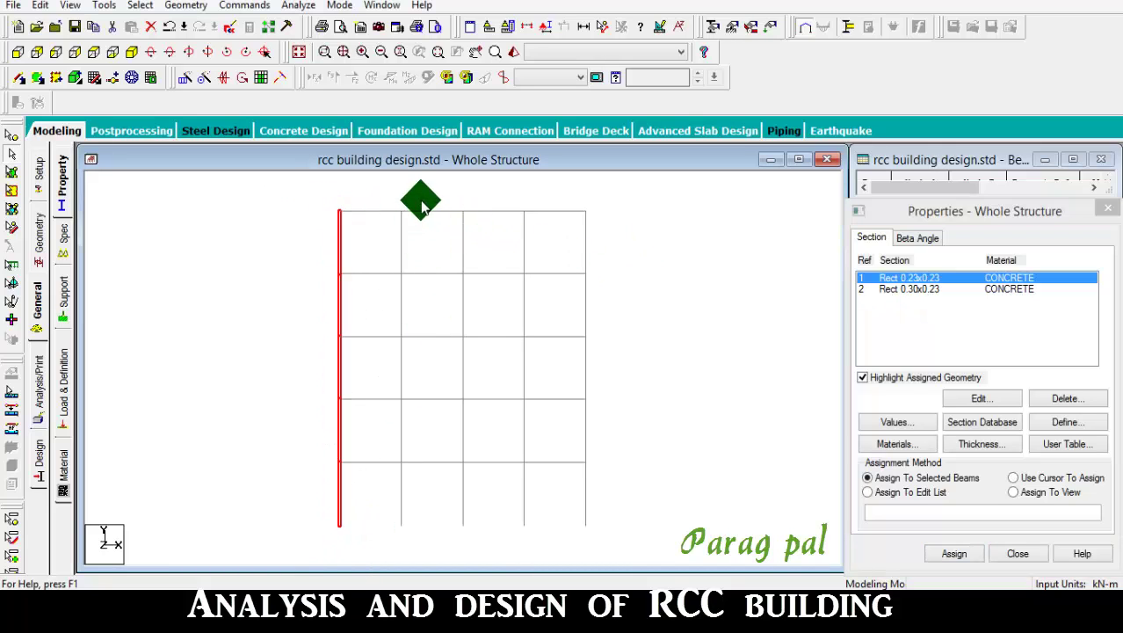
drag(384, 195, 427, 587)
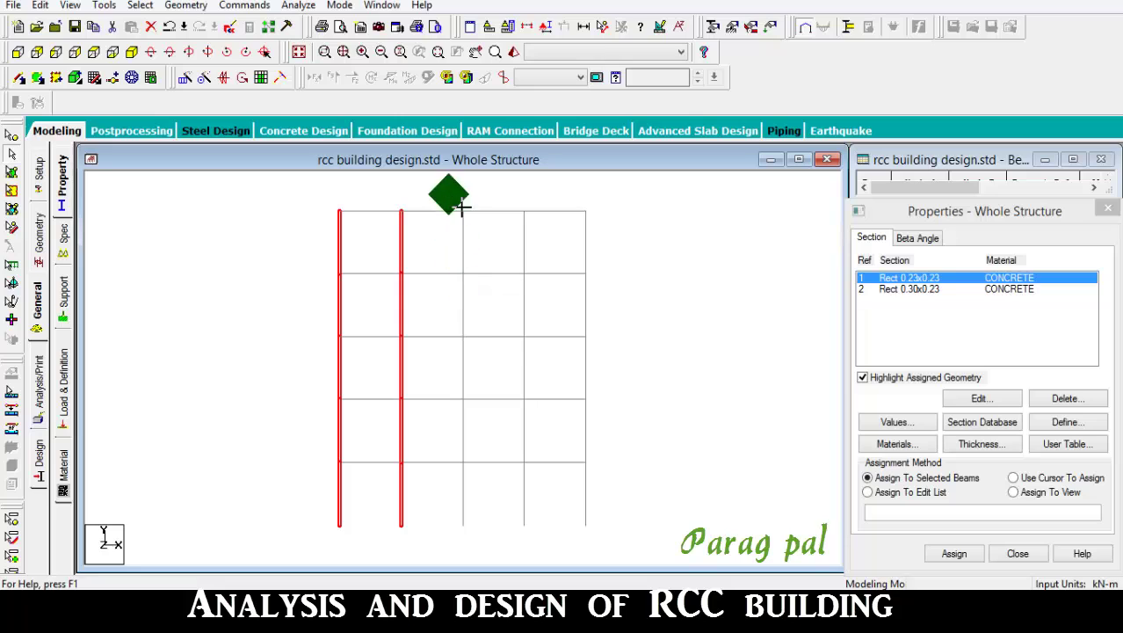
drag(451, 193, 468, 556)
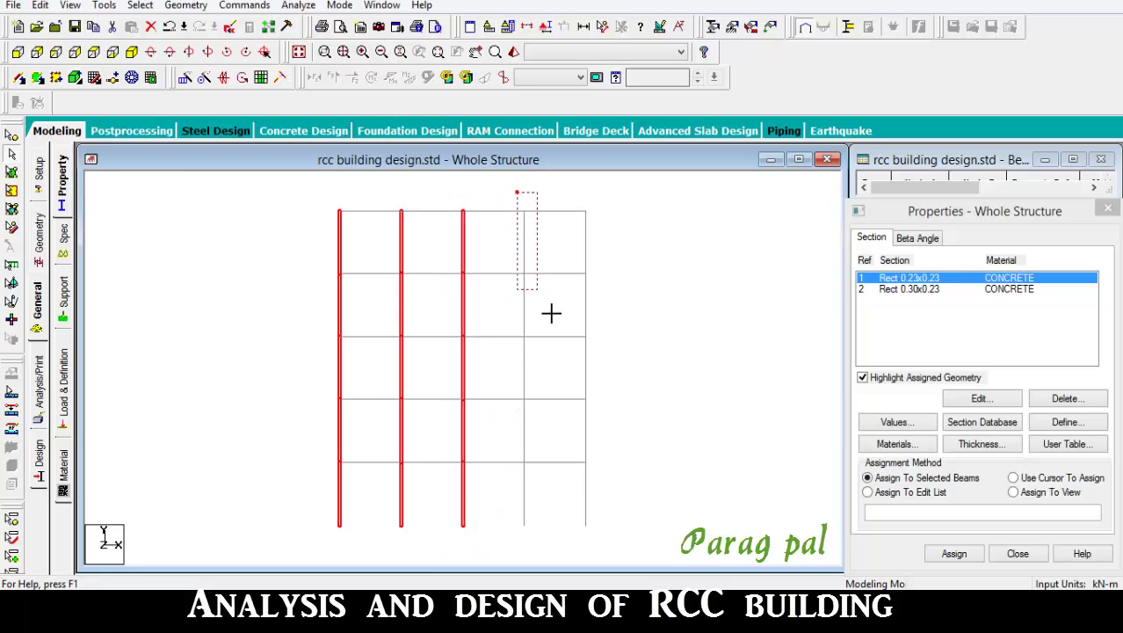
drag(551, 313, 527, 549)
drag(565, 193, 621, 552)
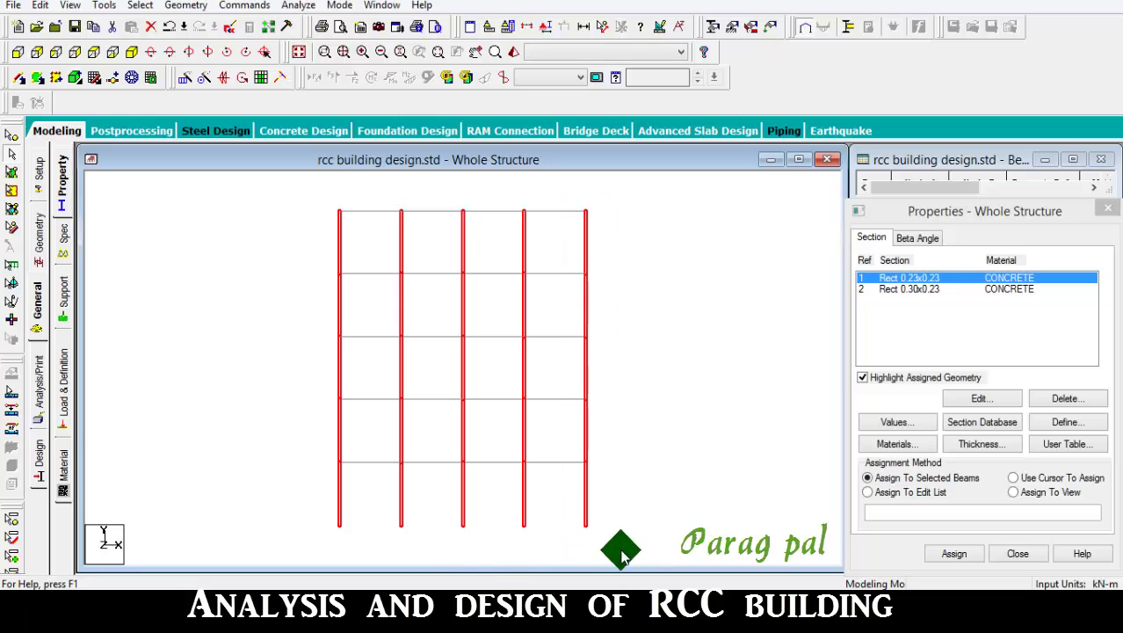
click(132, 52)
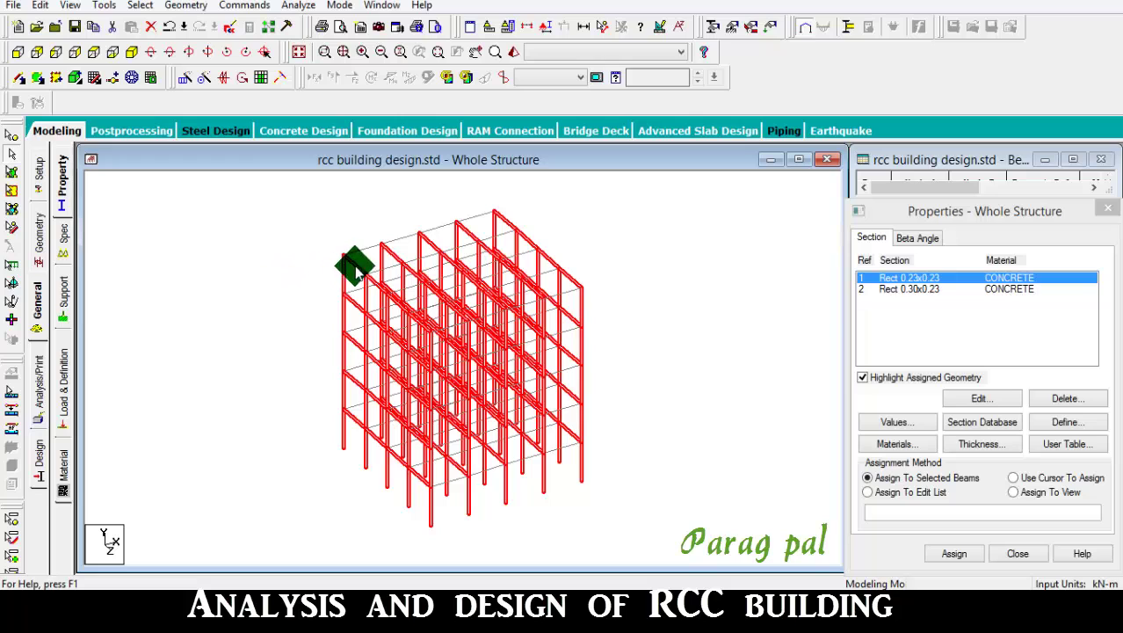
click(298, 235)
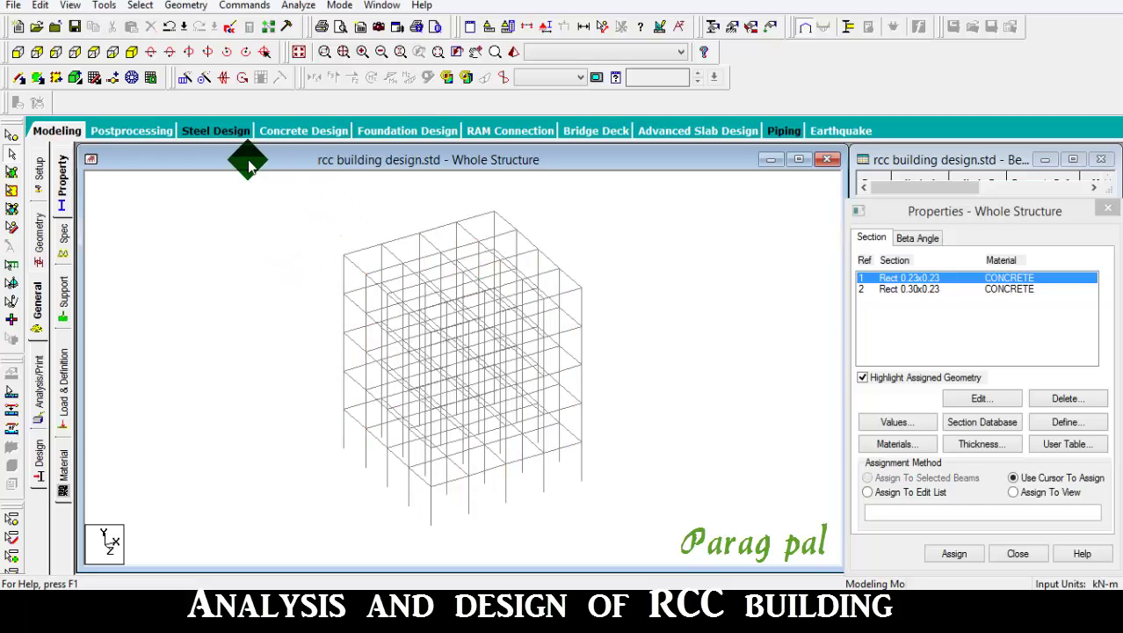
- Select all members parallel to Y and assign them the Rect 0.23x0.23 section (R1)
click(140, 5)
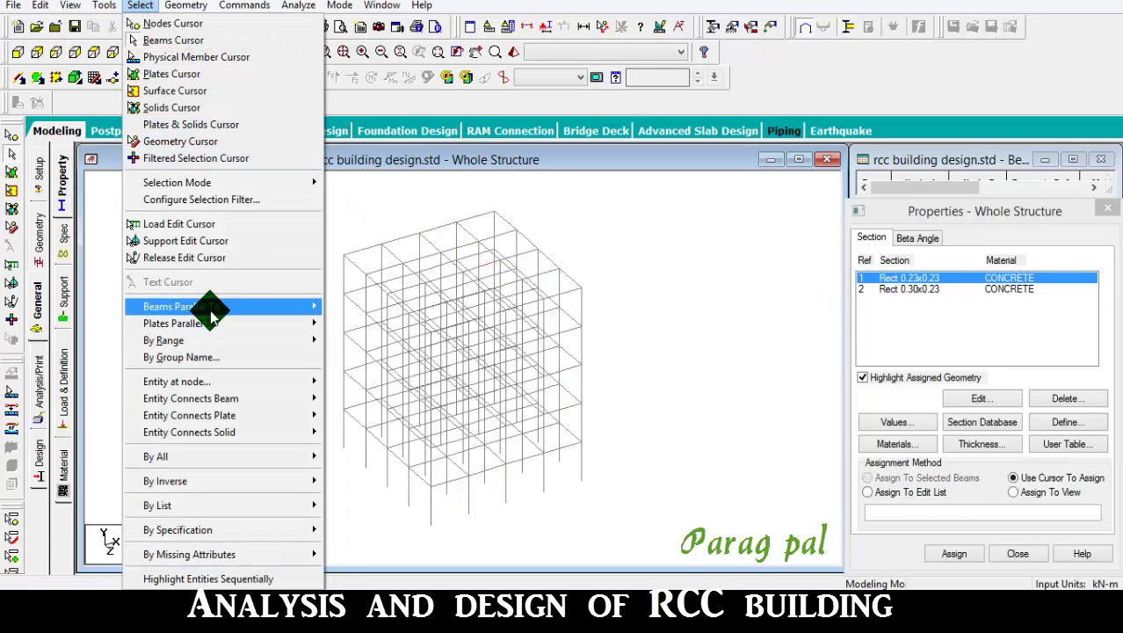
mouse_move(294, 314)
click(351, 309)
click(142, 6)
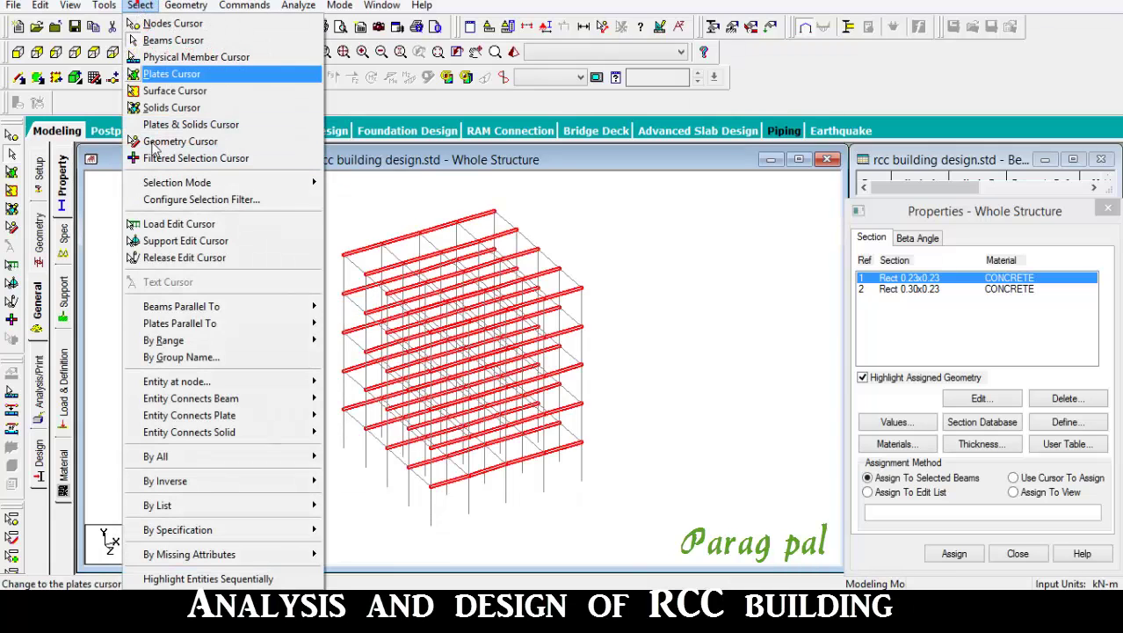
click(121, 335)
click(121, 335)
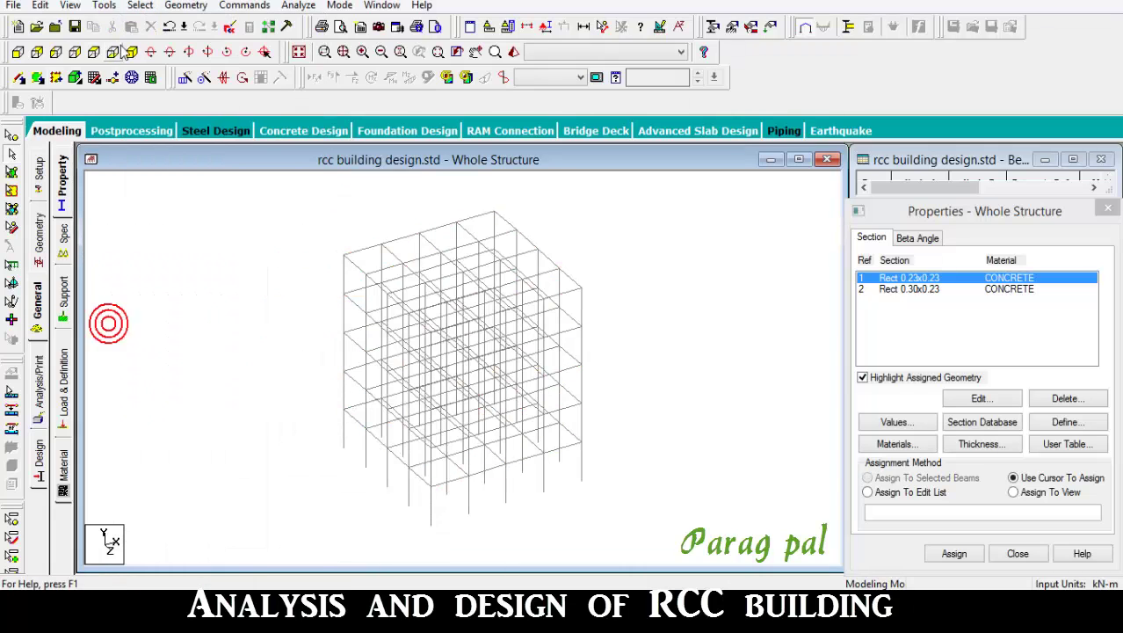
click(140, 6)
mouse_move(262, 305)
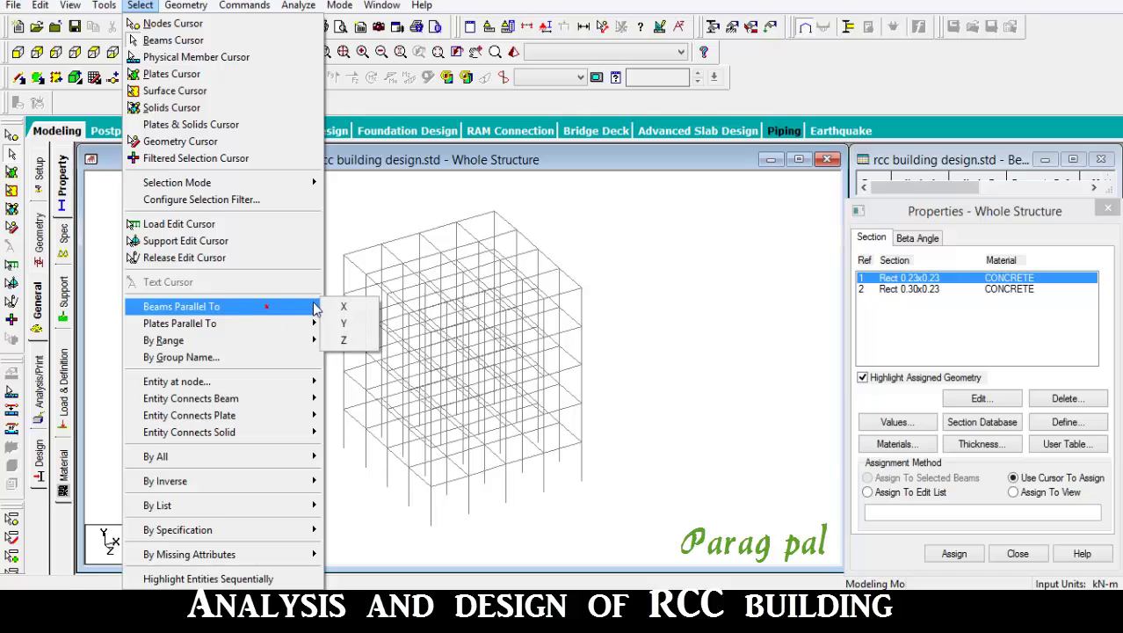
click(338, 324)
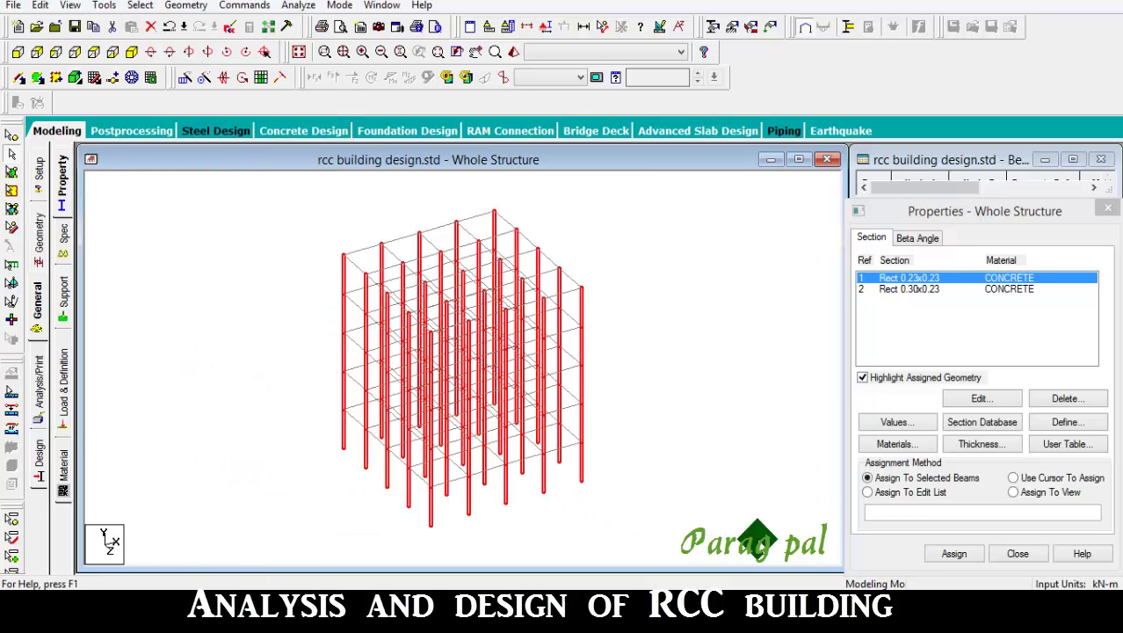
click(962, 554)
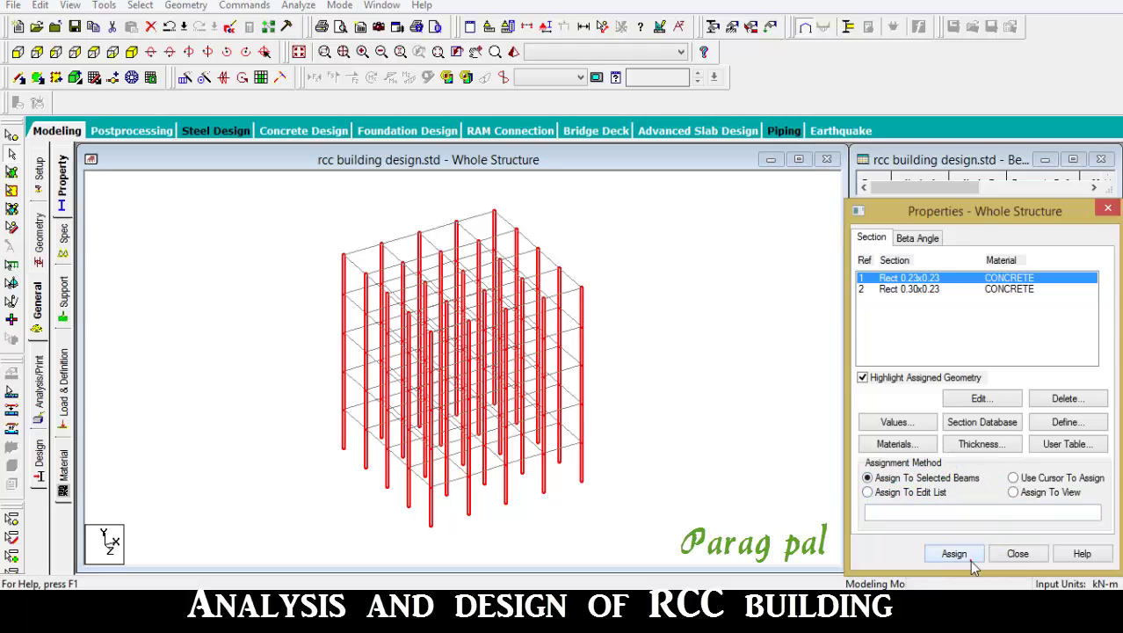
click(995, 432)
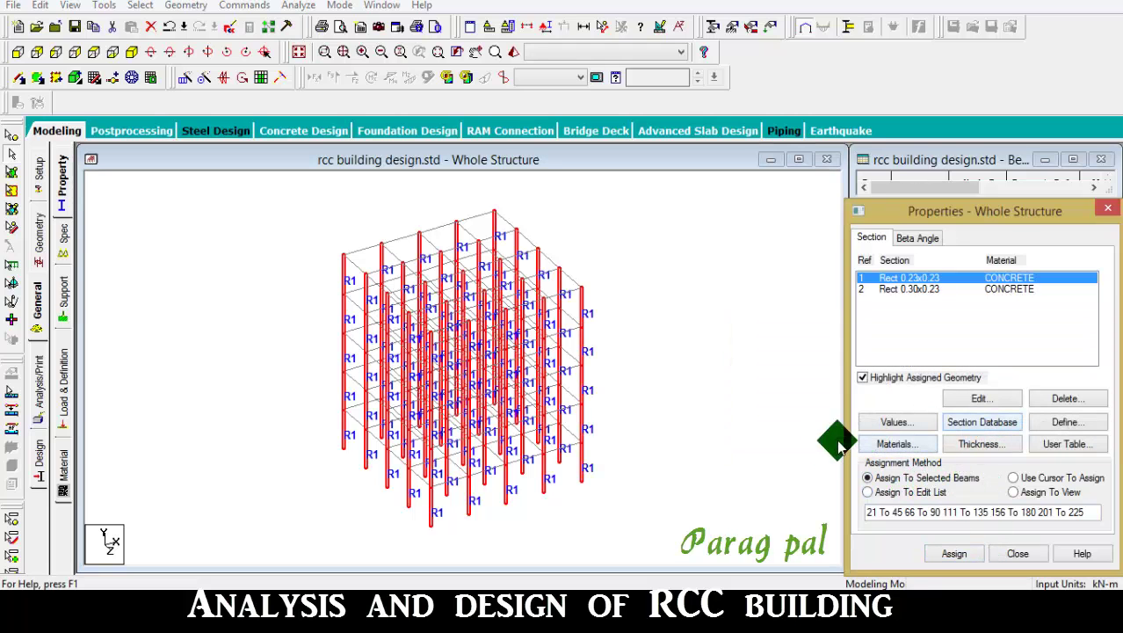
click(896, 289)
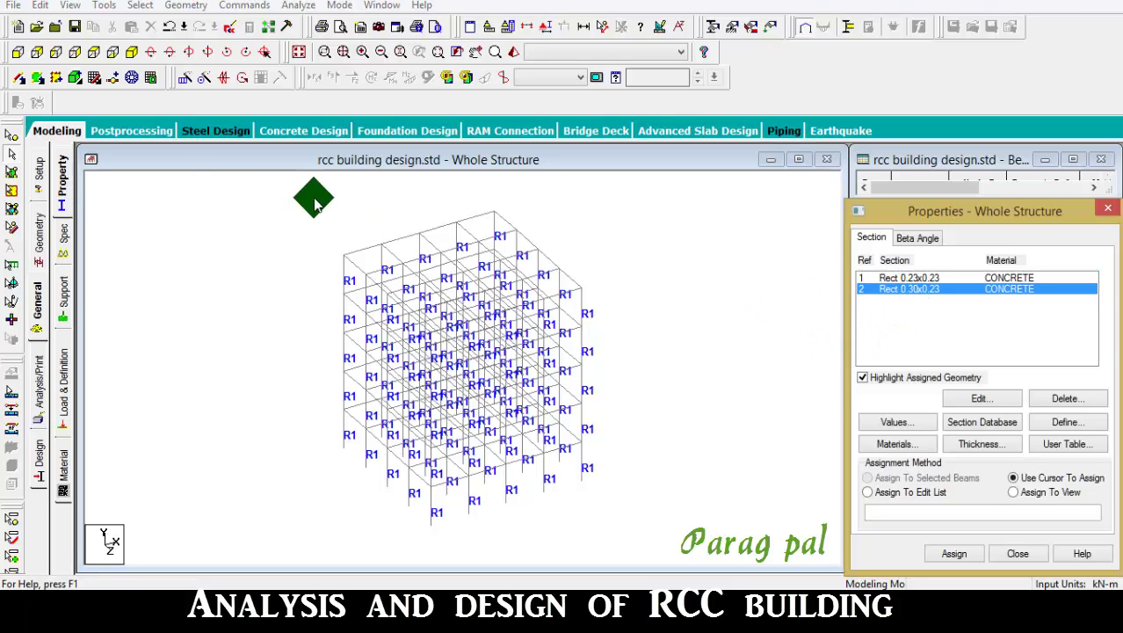
click(17, 52)
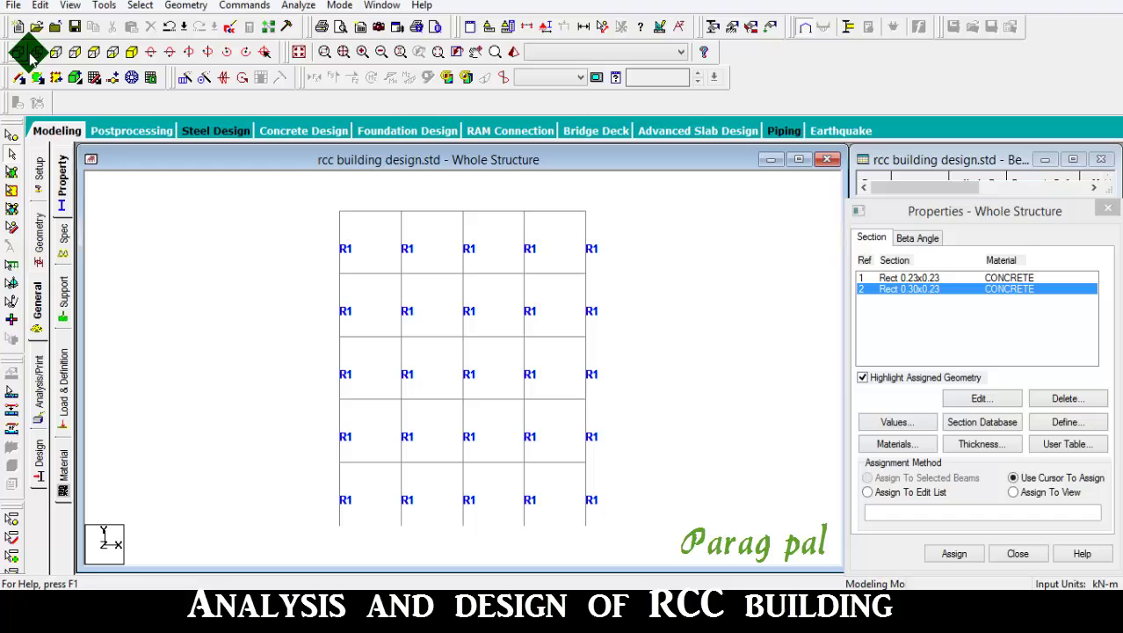
- Select all beams parallel to X and Z and assign them Rect 0.30x0.23 (R2)
click(131, 52)
click(140, 5)
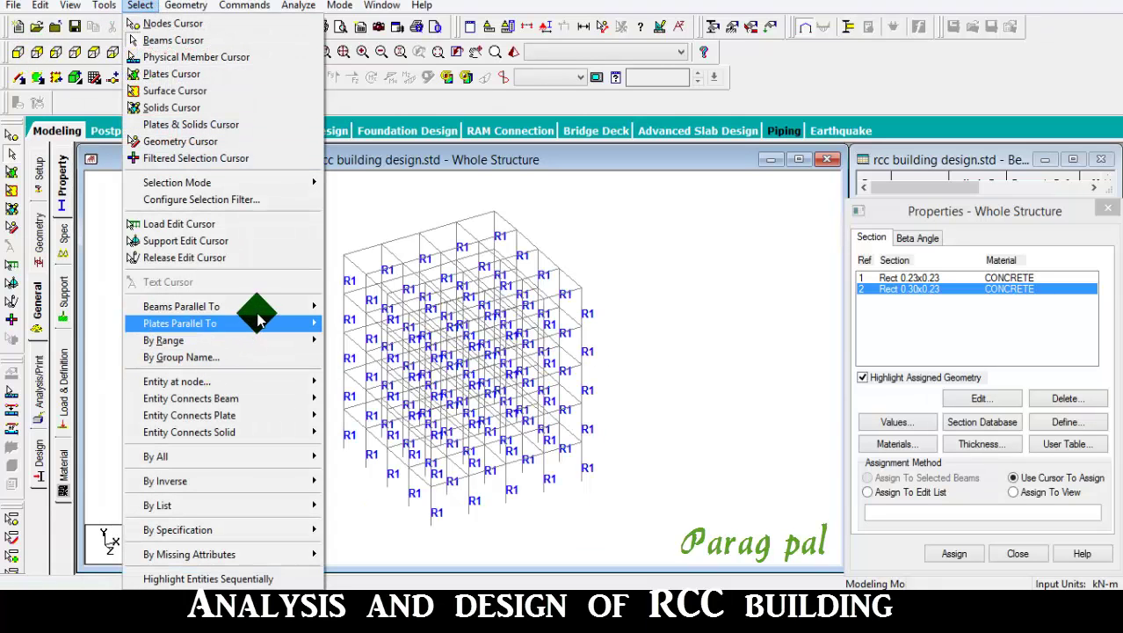
mouse_move(263, 306)
click(347, 305)
click(185, 6)
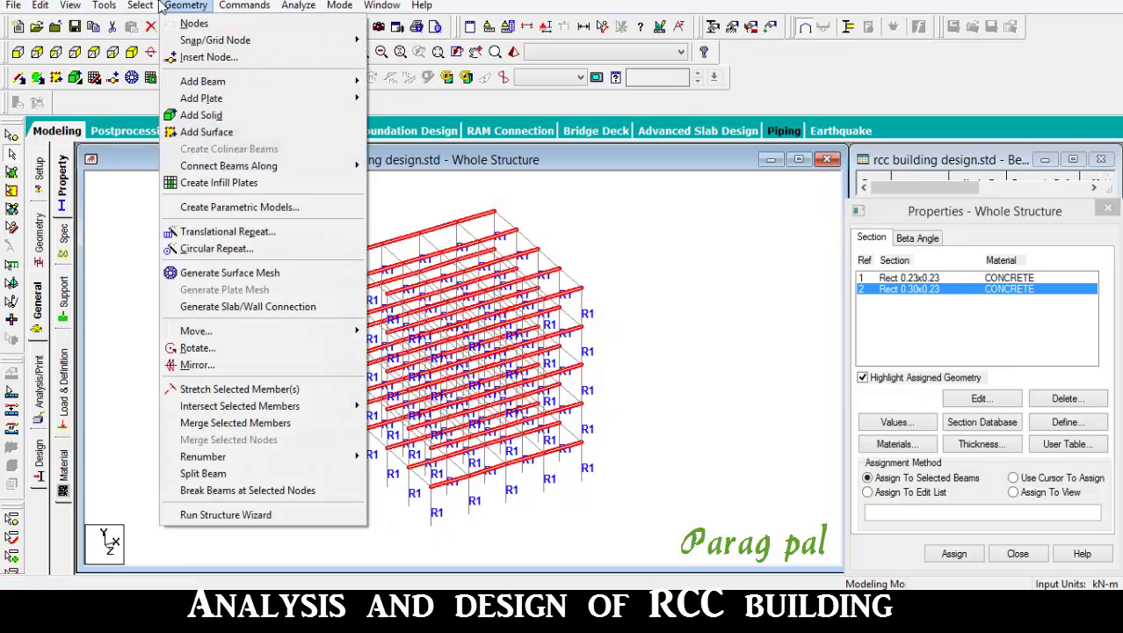
click(140, 5)
mouse_move(257, 306)
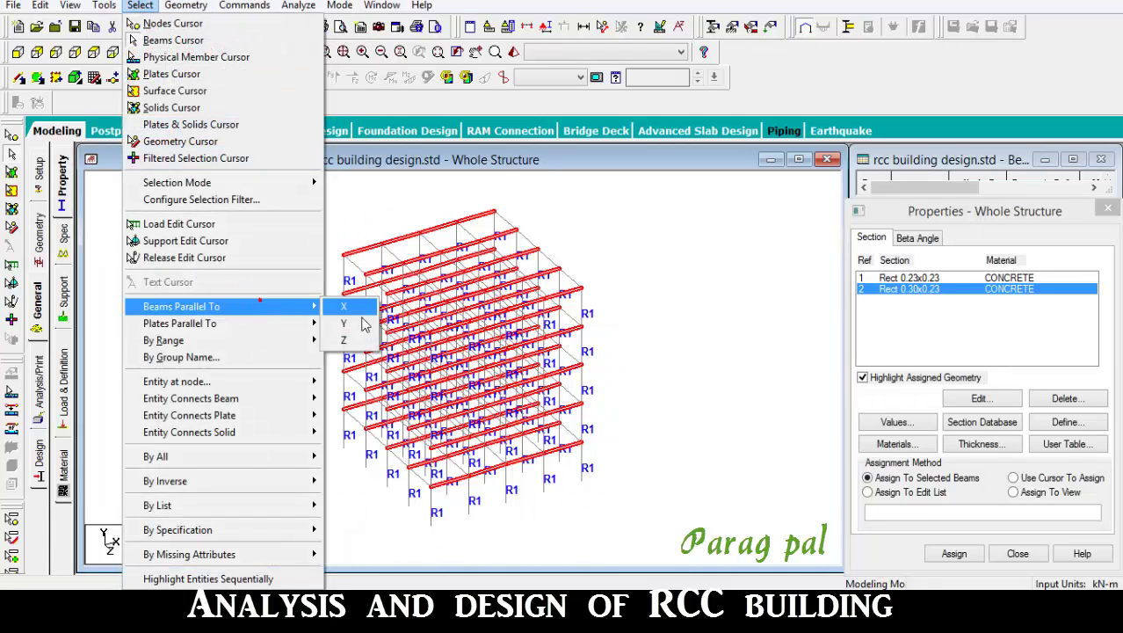
click(363, 341)
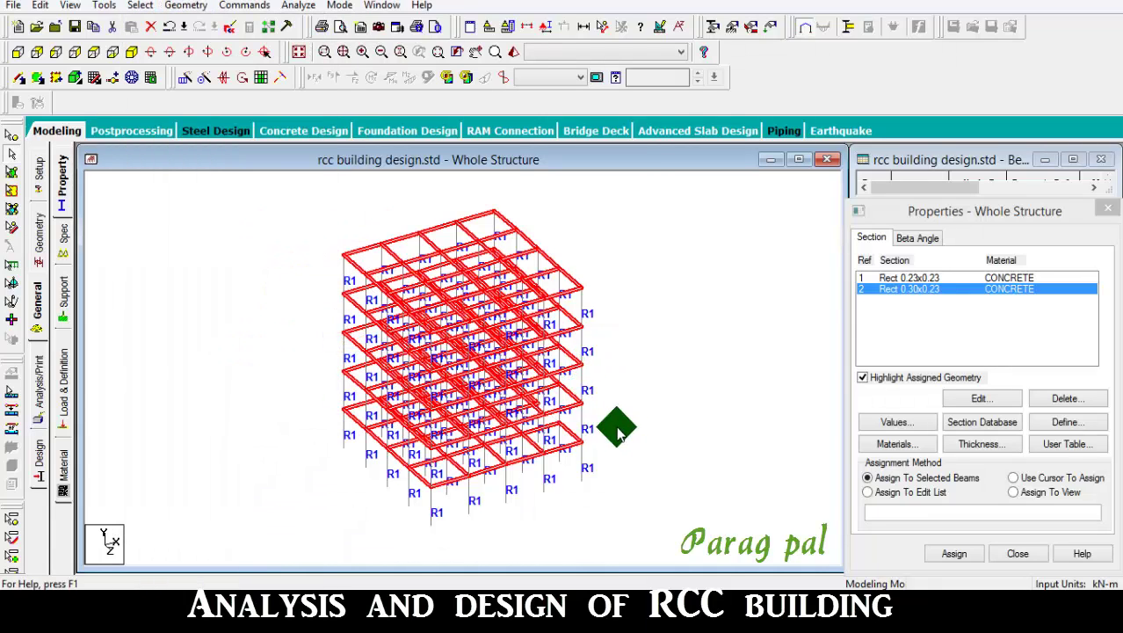
click(951, 553)
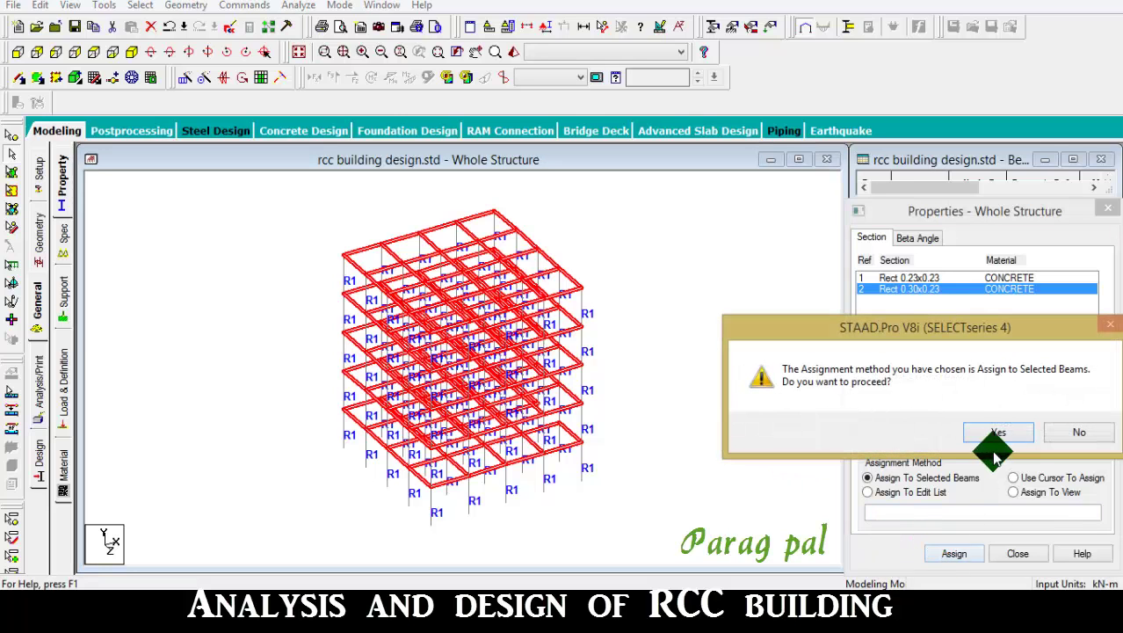
click(995, 431)
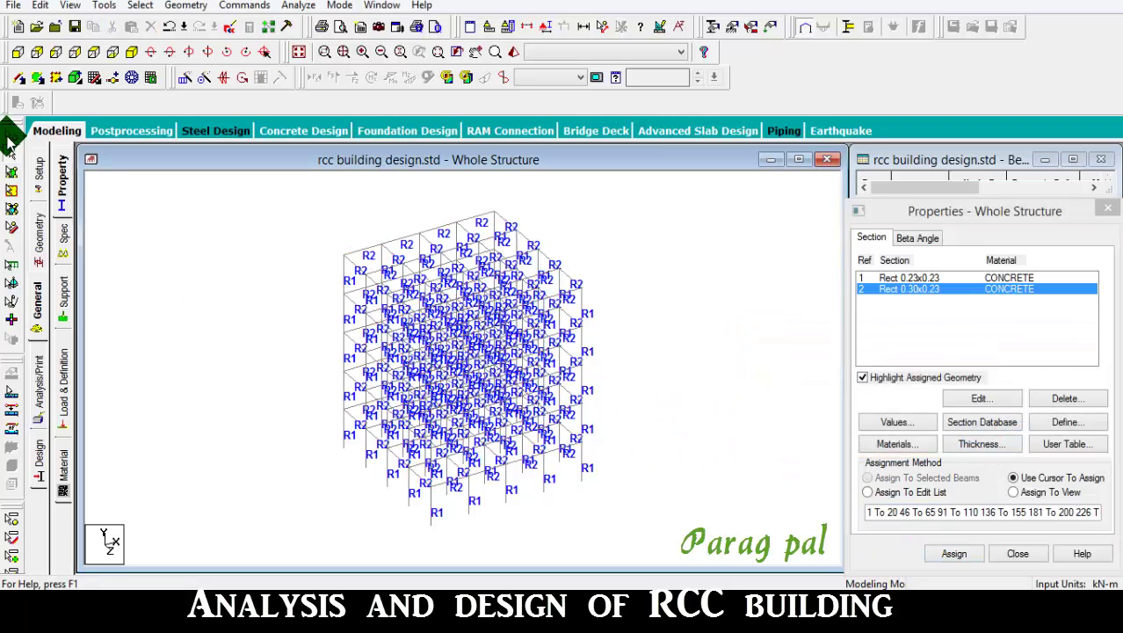
- In front elevation, window-select the beam rows of all five floor levels
click(18, 52)
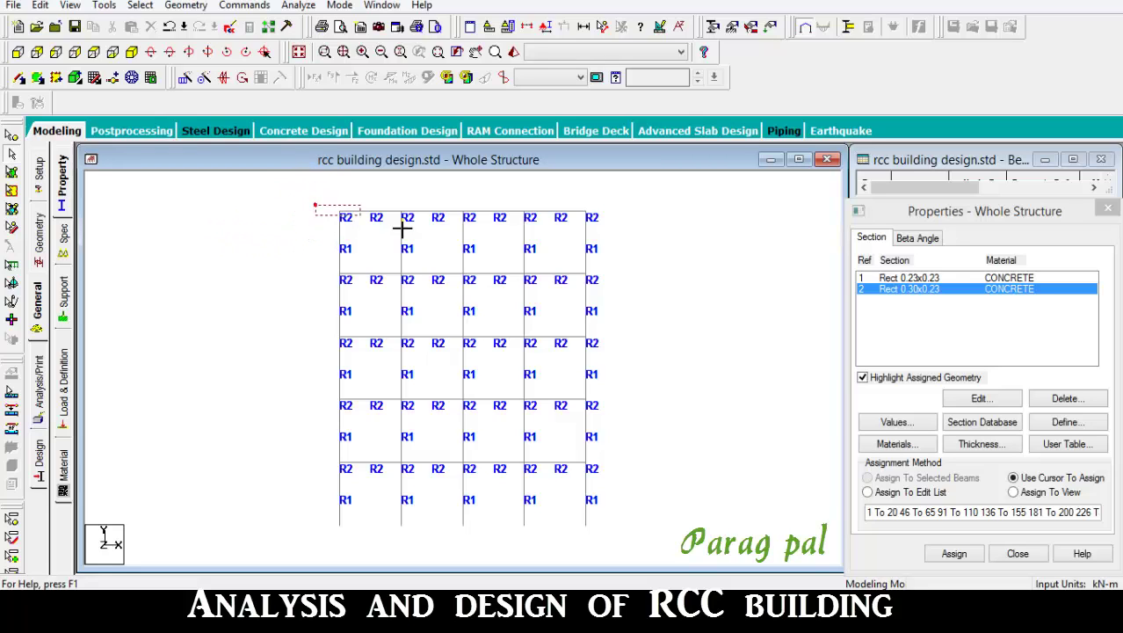
drag(401, 228, 628, 226)
drag(311, 266, 597, 289)
drag(318, 324, 613, 391)
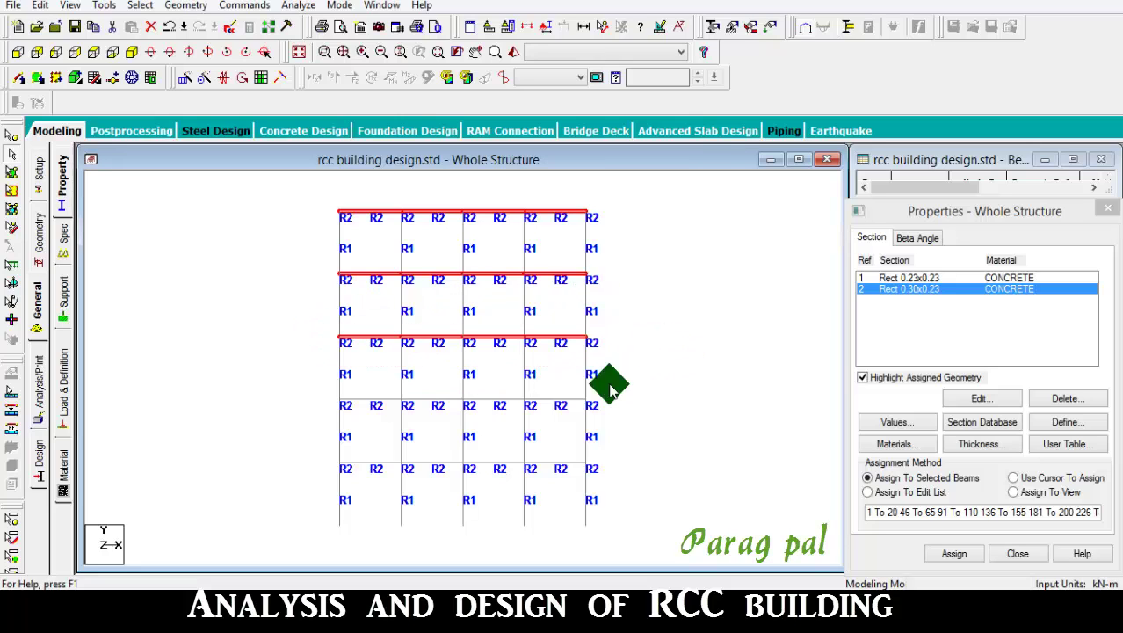
drag(326, 389, 626, 432)
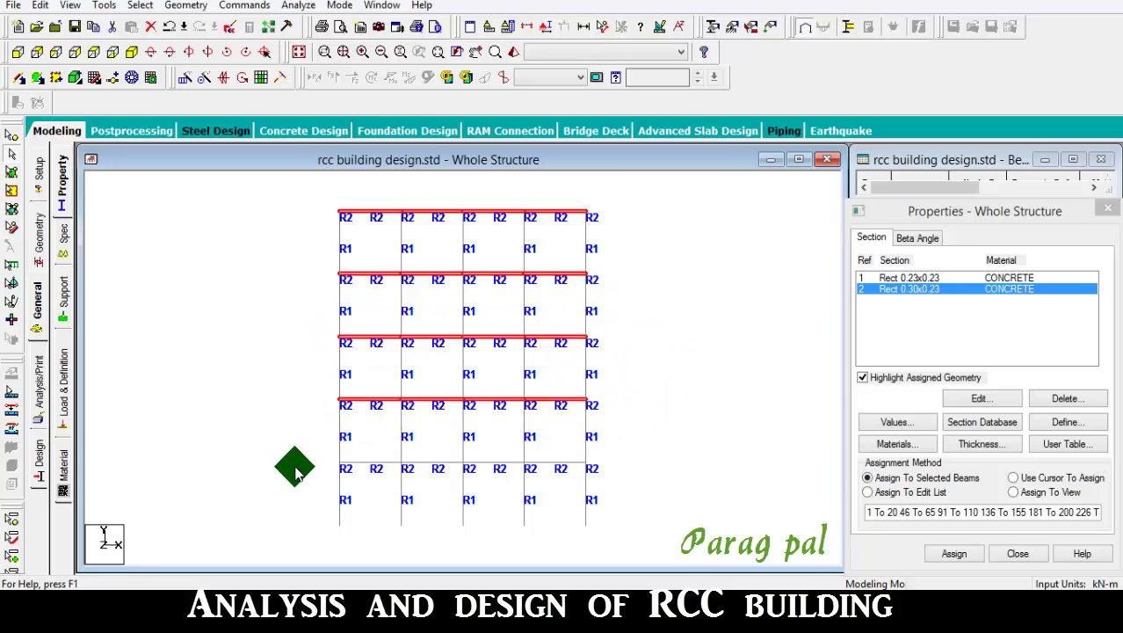
drag(309, 460, 693, 462)
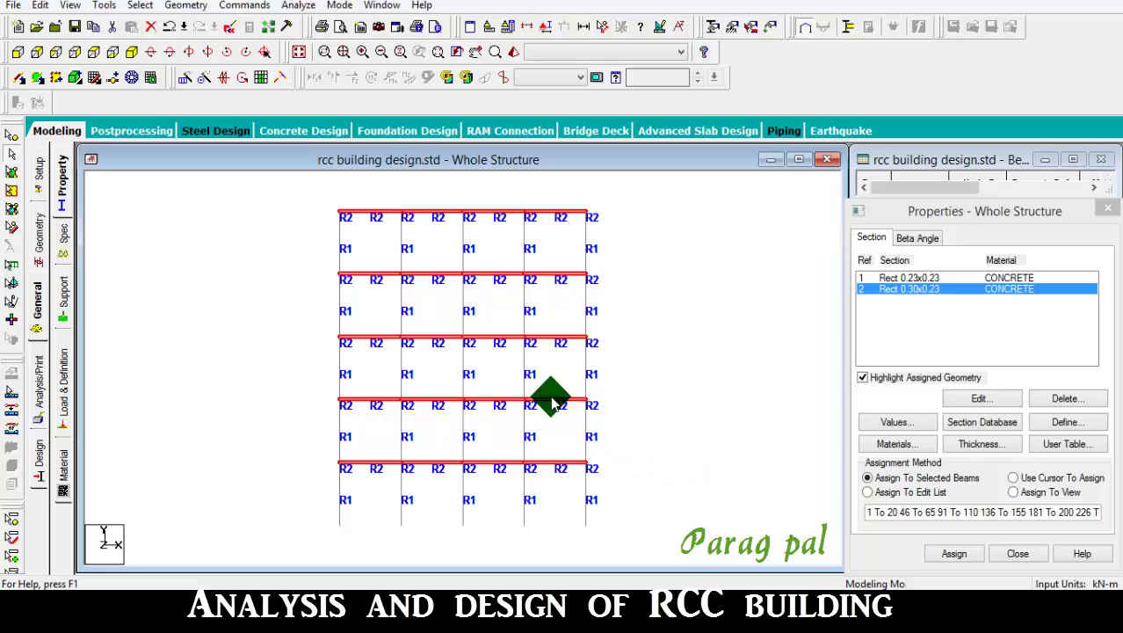
- Fill the selected floor grids with slab plates and define a 0.150 m concrete plate thickness
click(261, 81)
click(629, 322)
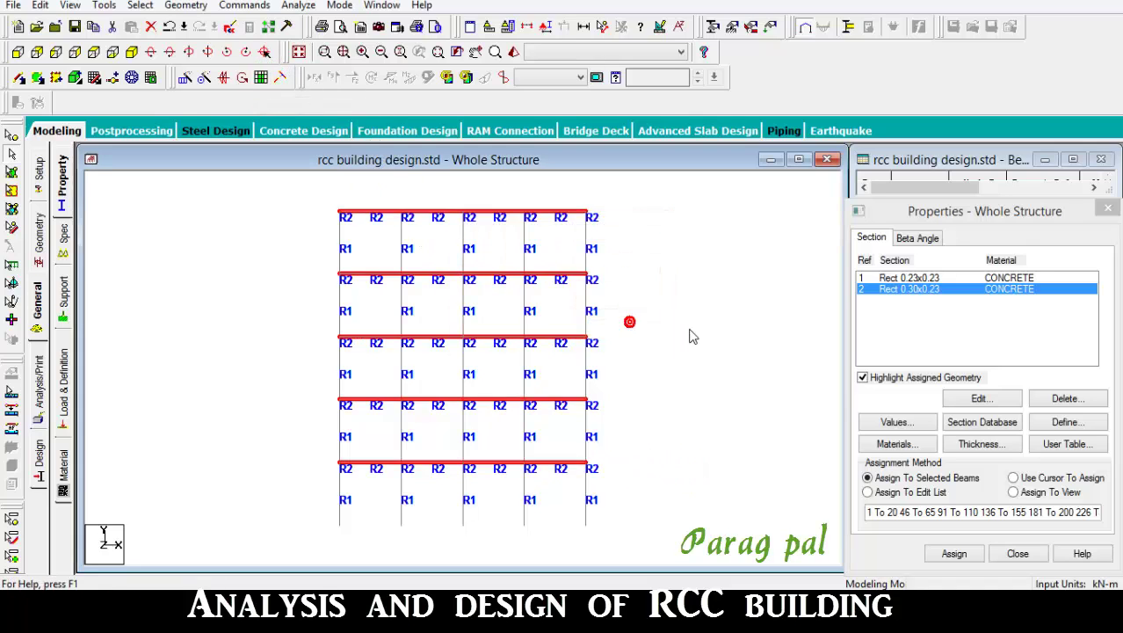
click(980, 443)
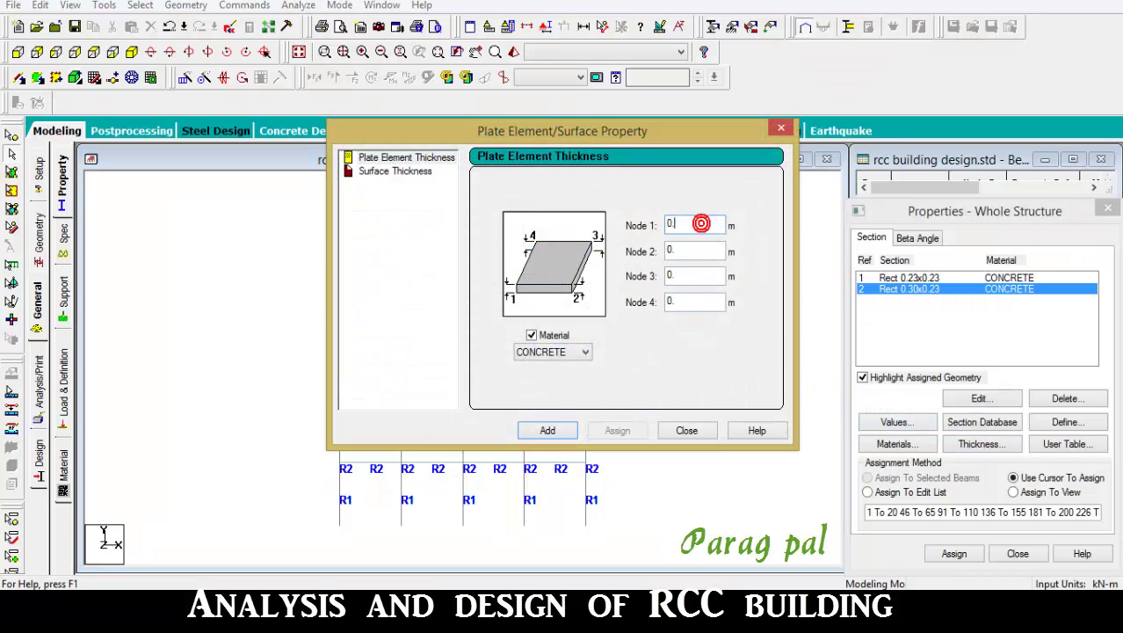
text(150)
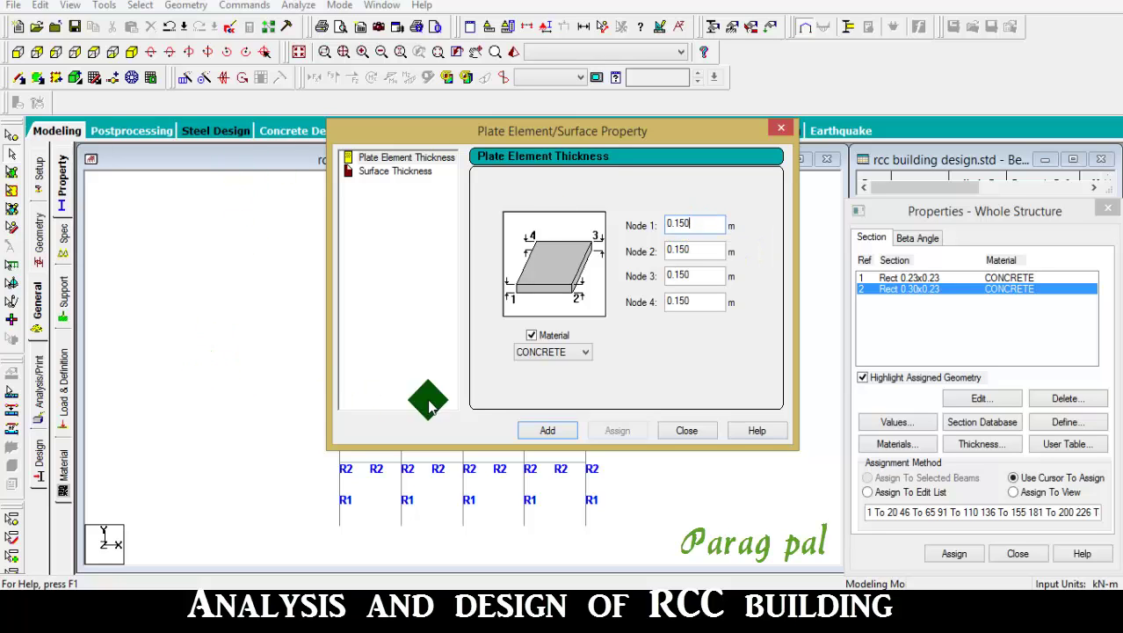
click(547, 430)
click(684, 431)
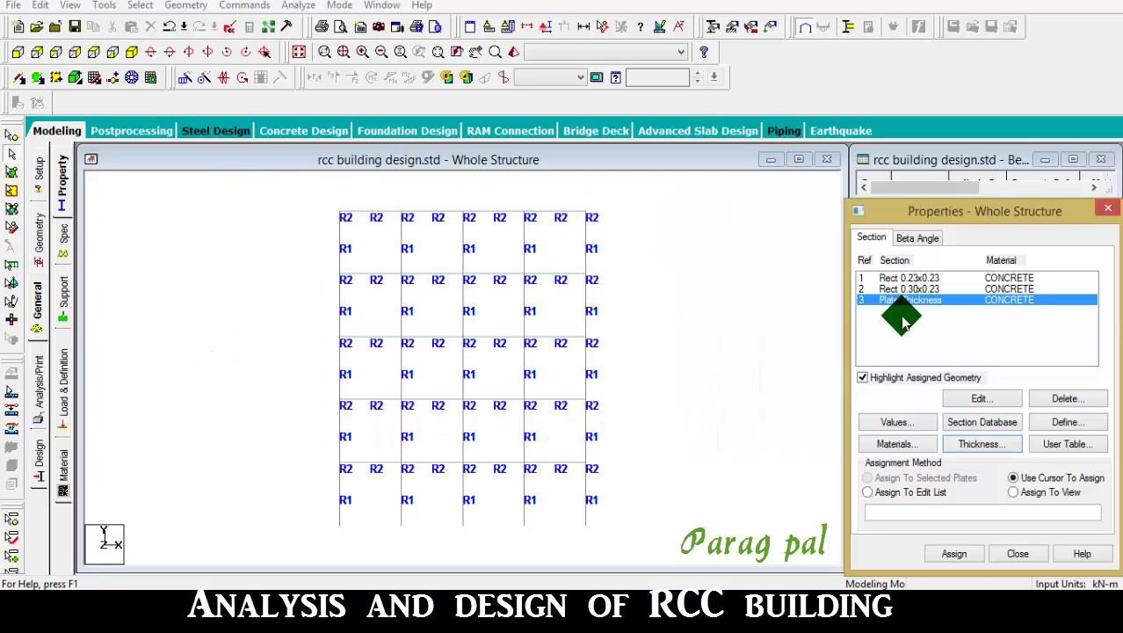
- Assign the 0.150 m thickness to all plates in view, plates 326 to 405
click(1043, 500)
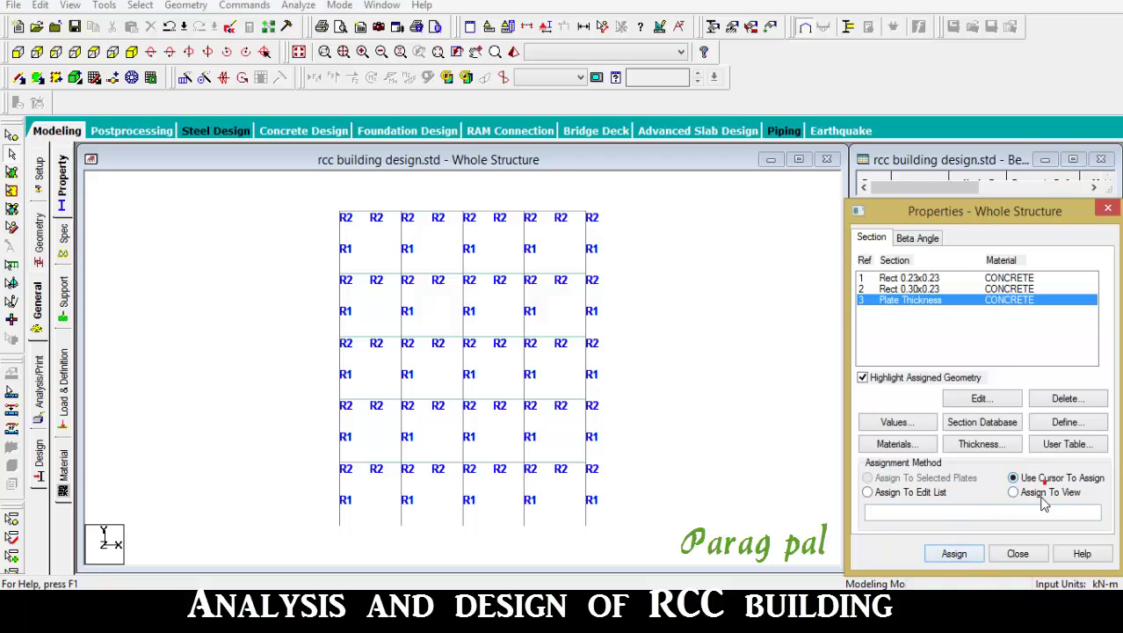
click(973, 555)
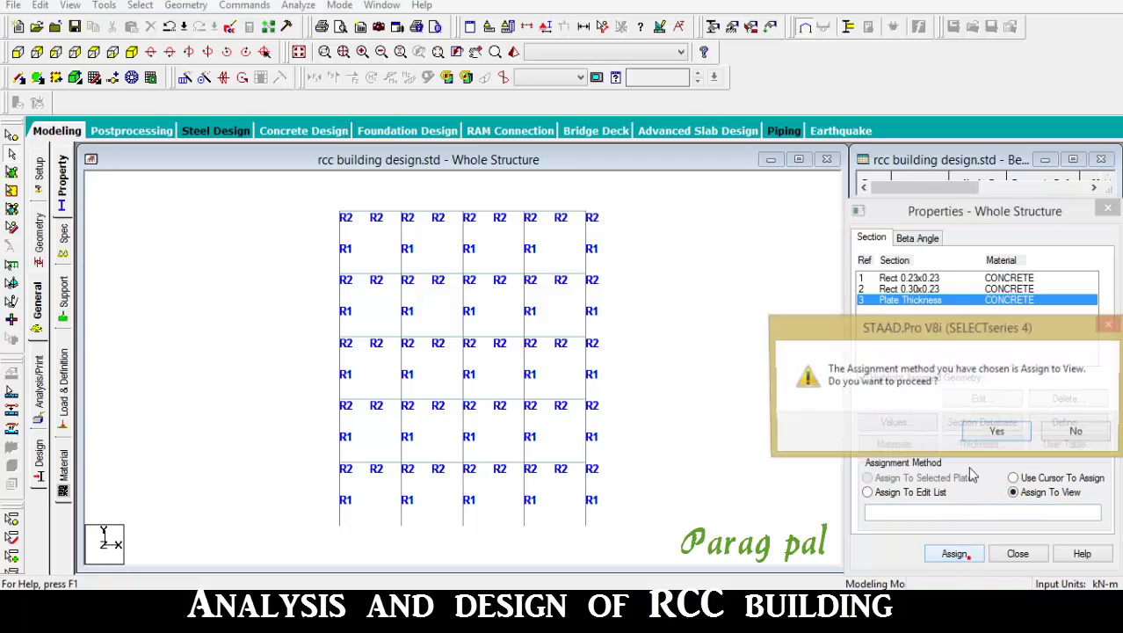
click(997, 432)
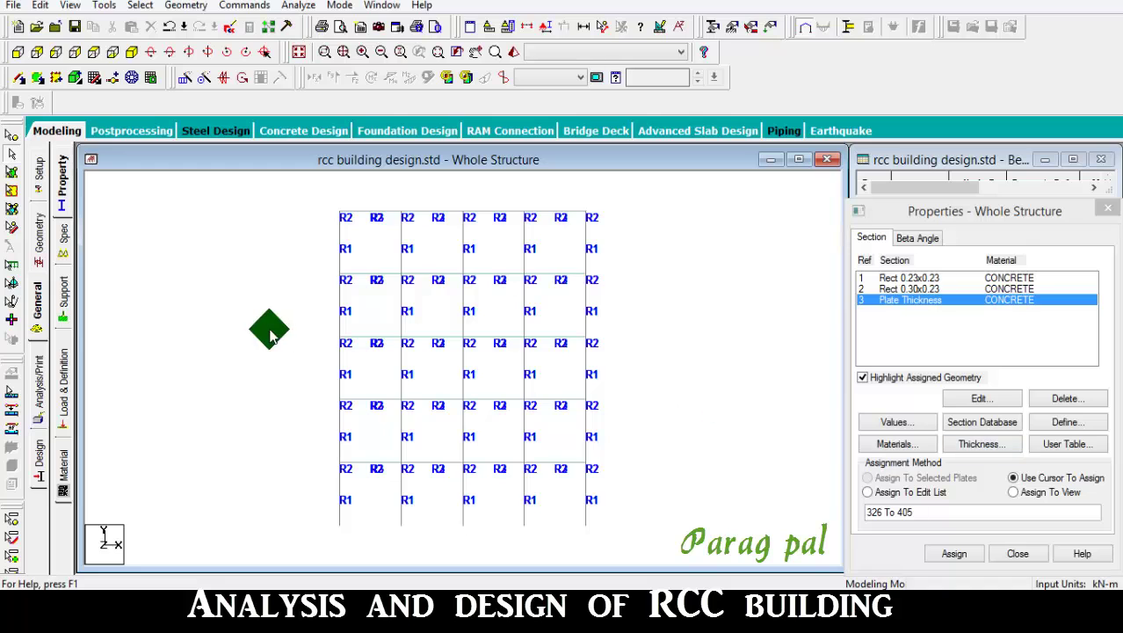
click(67, 308)
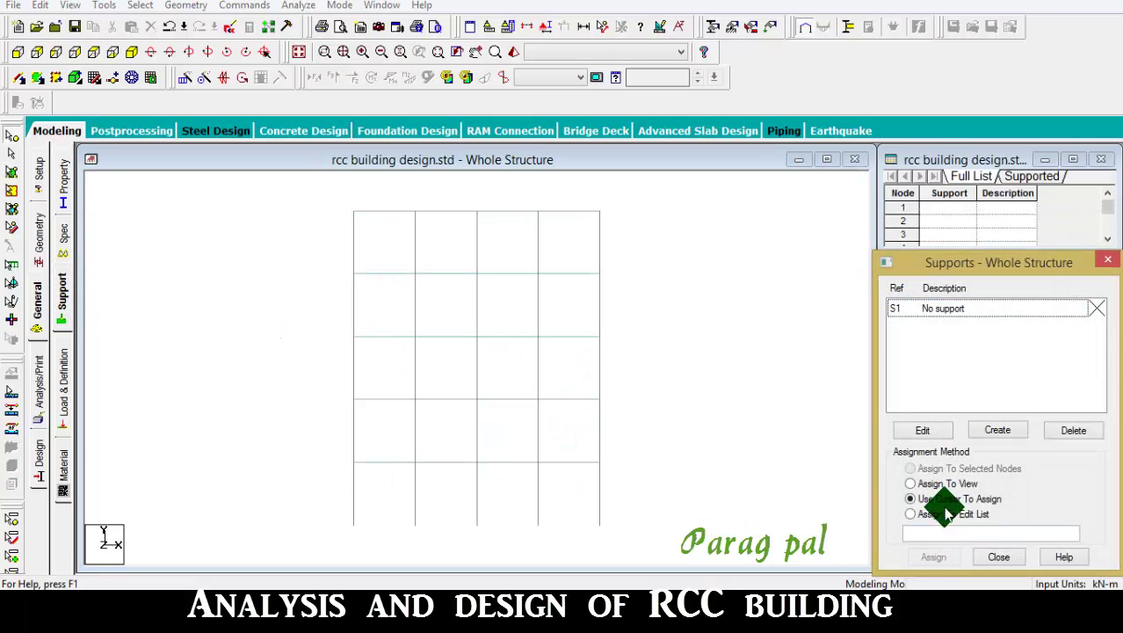
- Create a fully fixed support as Support 2
click(997, 430)
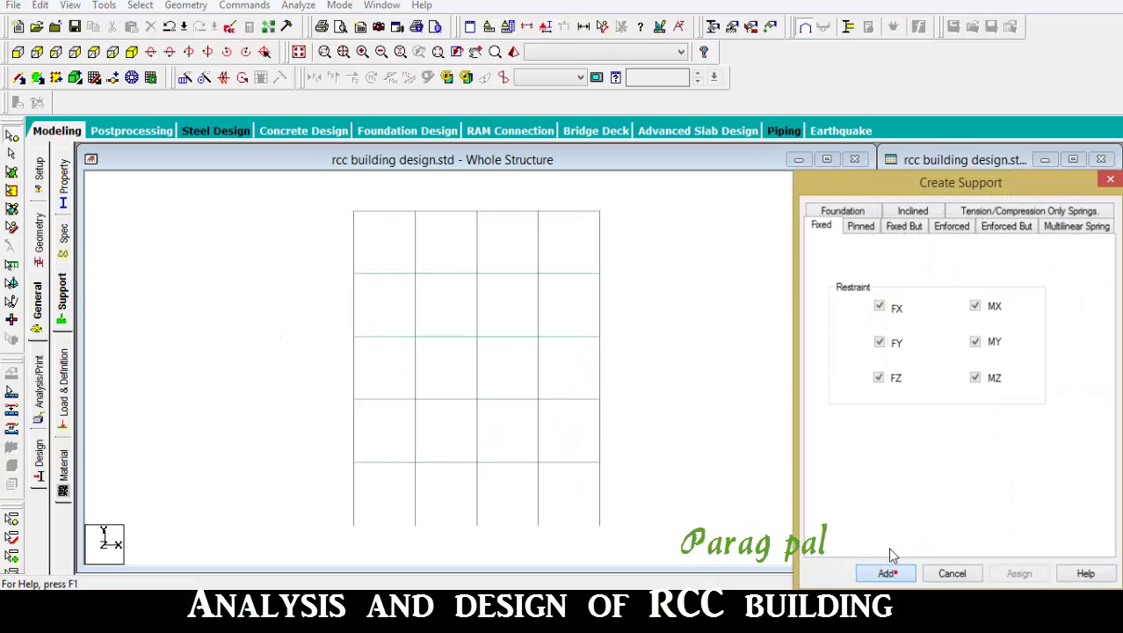
click(885, 566)
click(942, 327)
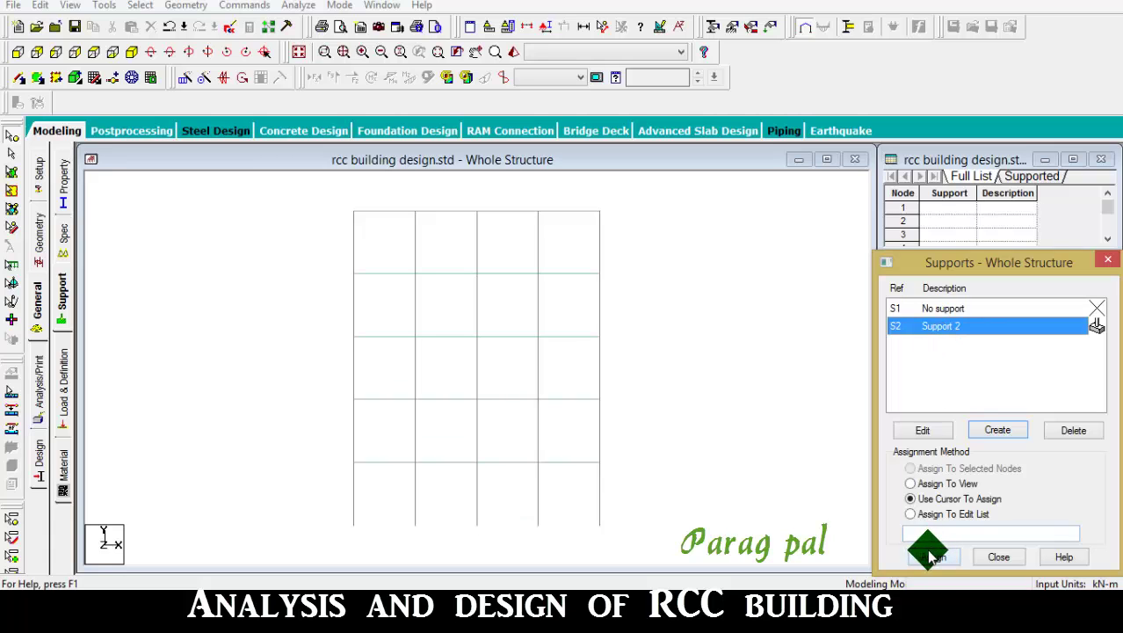
- Assign Support 2 to all the bottom nodes of the frame, then view it isometrically
click(933, 556)
drag(320, 503, 685, 569)
click(933, 556)
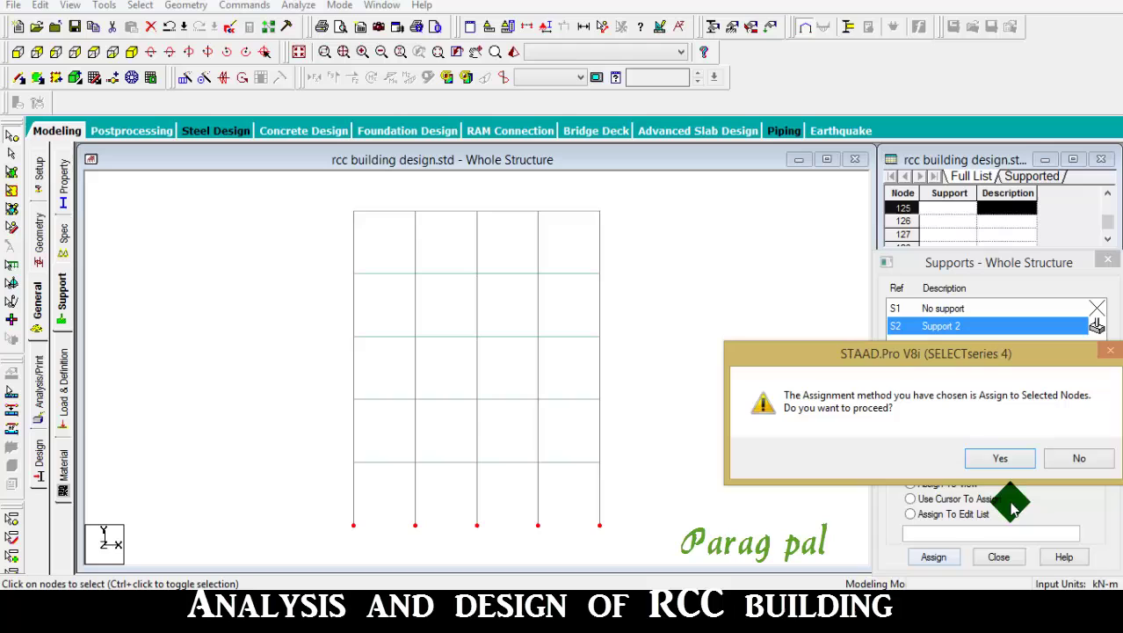
click(1002, 458)
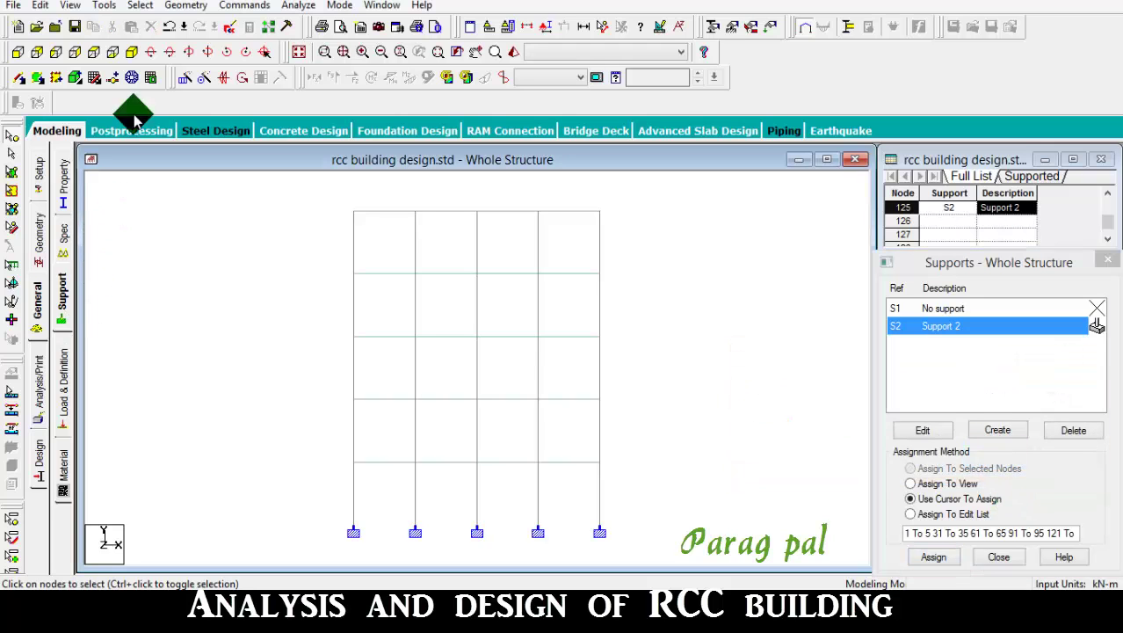
click(131, 51)
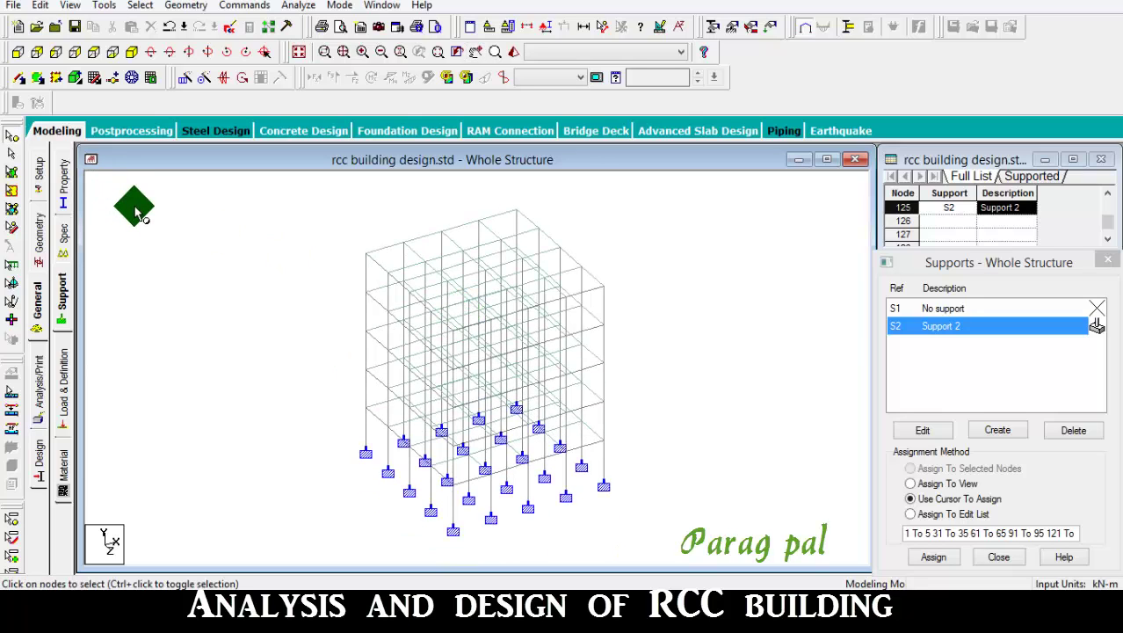
- Preview the frame in a rotated 3D rendered view, then switch to the Load & Definition page
right_click(182, 249)
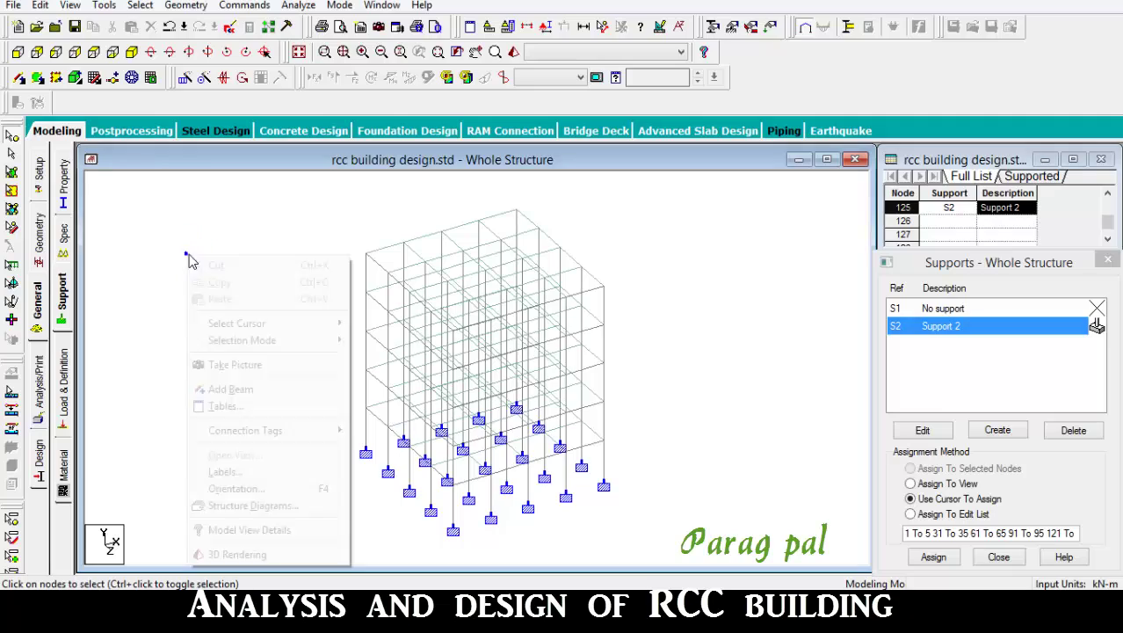
click(286, 554)
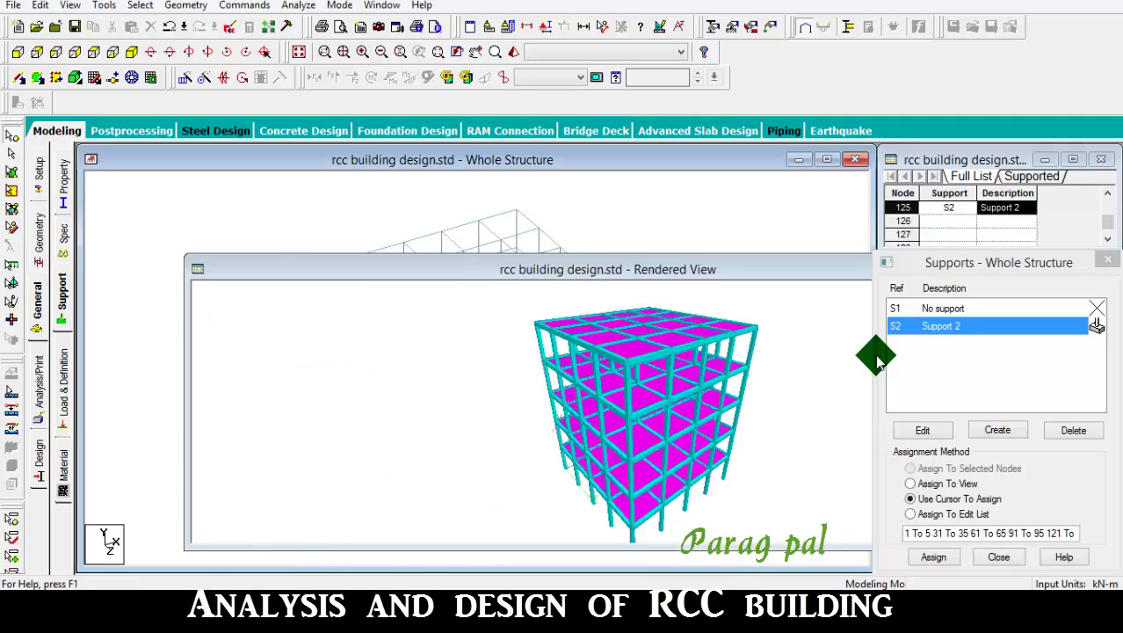
drag(872, 351, 790, 365)
drag(784, 260, 517, 216)
click(511, 212)
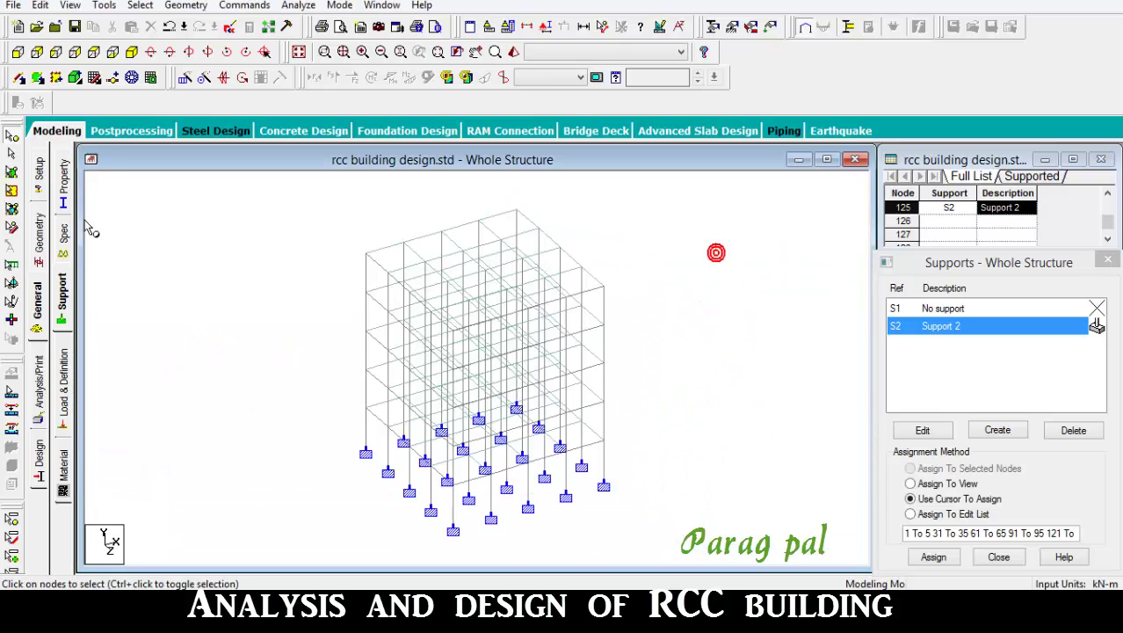
click(70, 387)
click(71, 387)
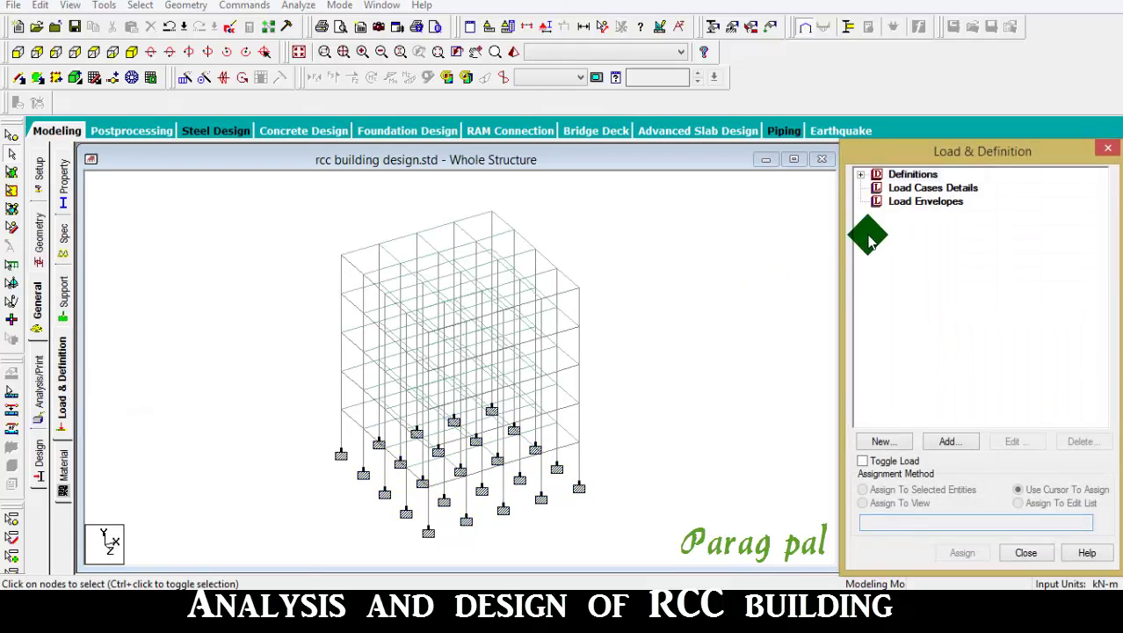
- Add primary load case 1 titled 'dead' with Dead loading type
click(942, 187)
click(947, 441)
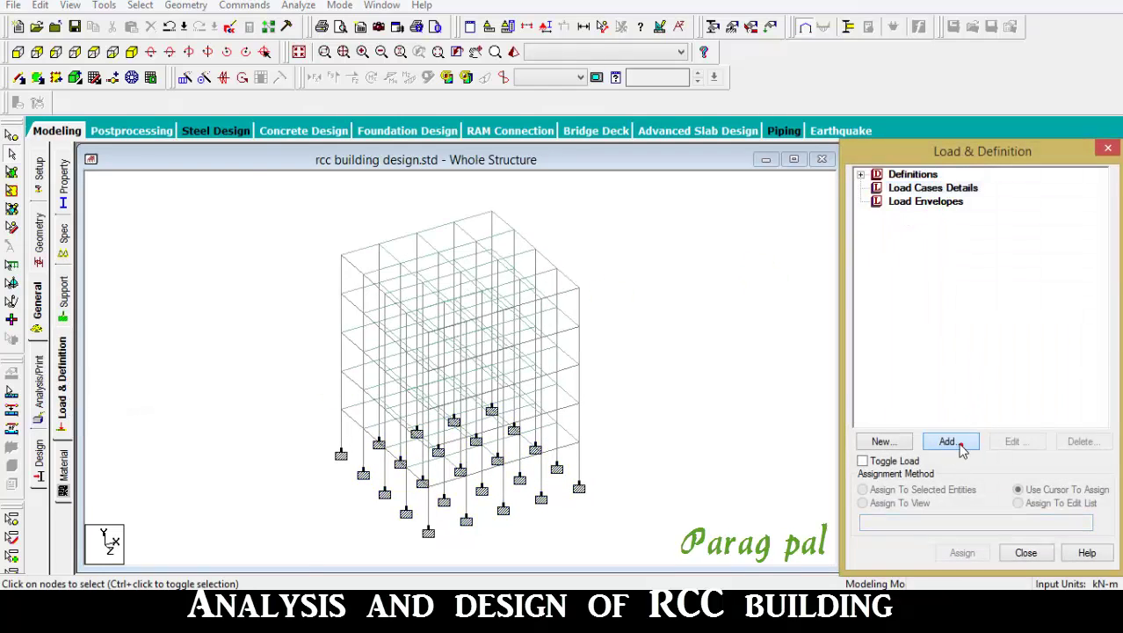
click(593, 197)
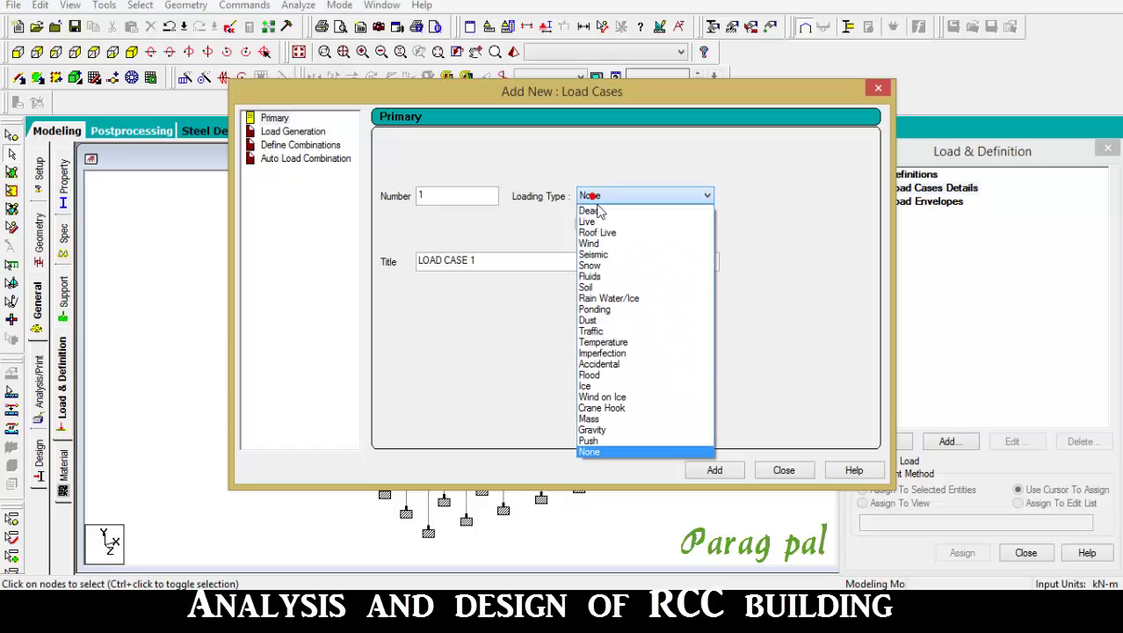
click(599, 208)
click(530, 263)
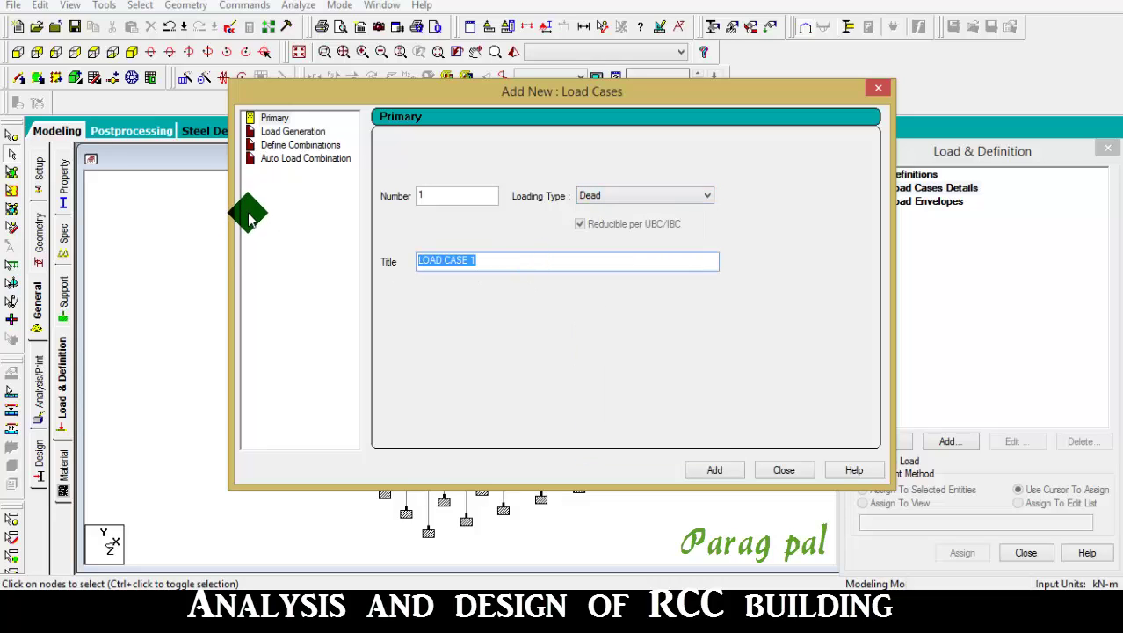
text(dead)
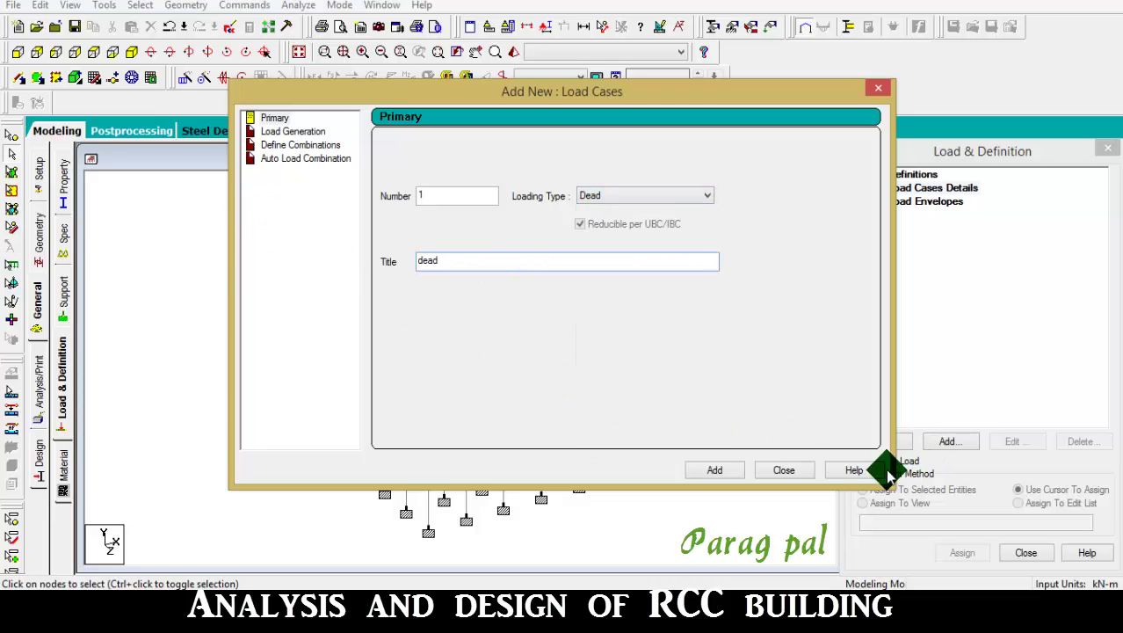
click(714, 469)
- Add primary load case 2 titled 'live' with Live loading type
click(648, 195)
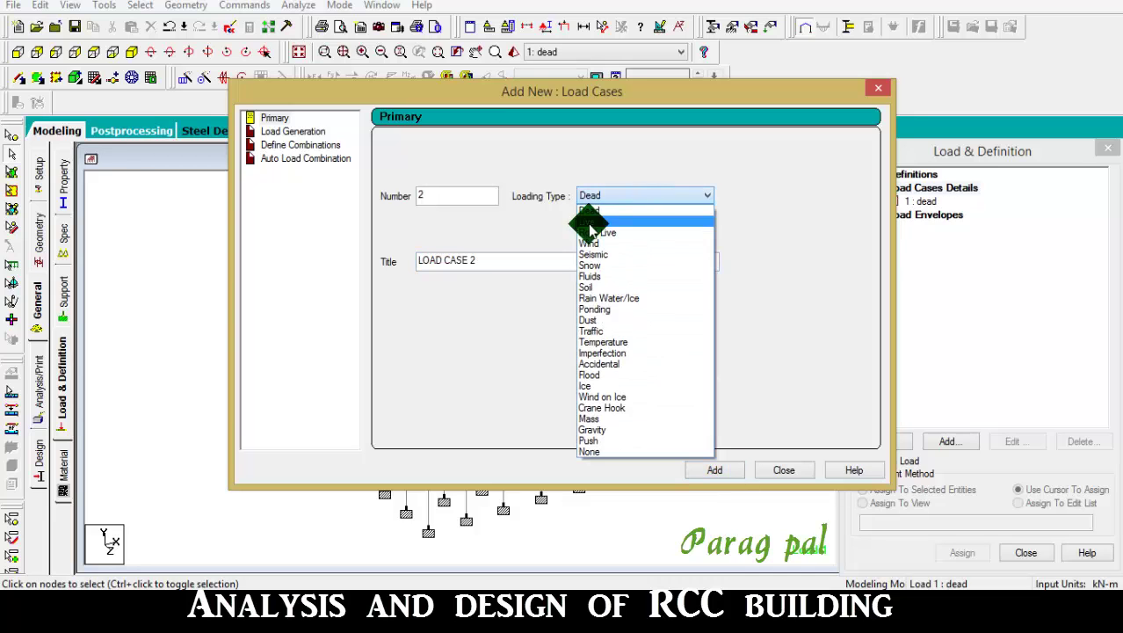
click(585, 217)
click(521, 262)
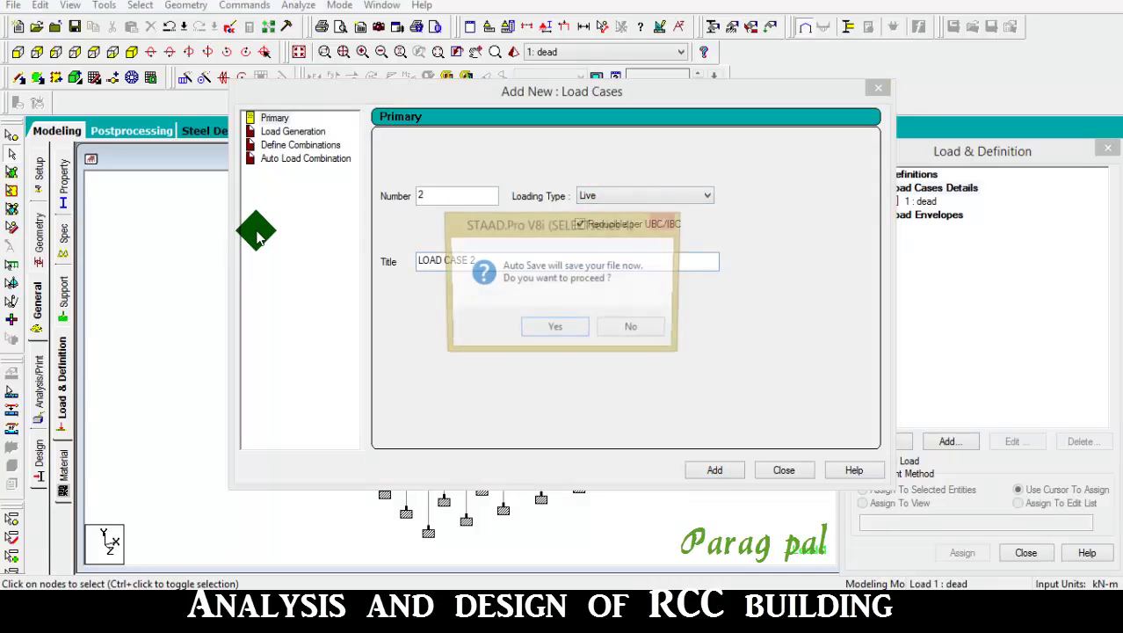
click(634, 330)
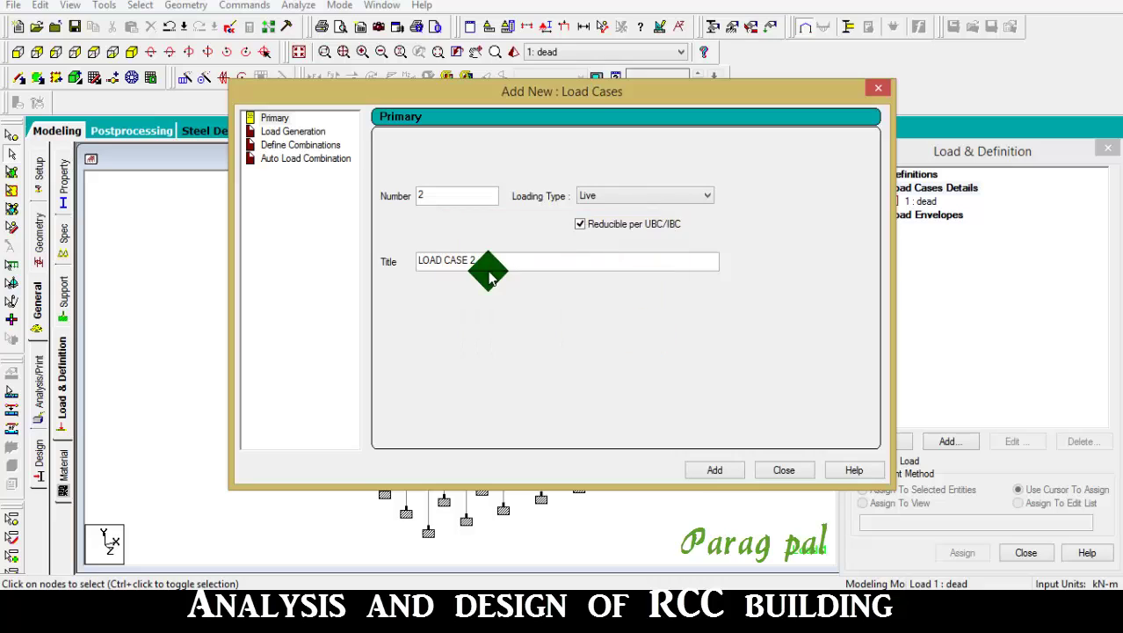
text(l)
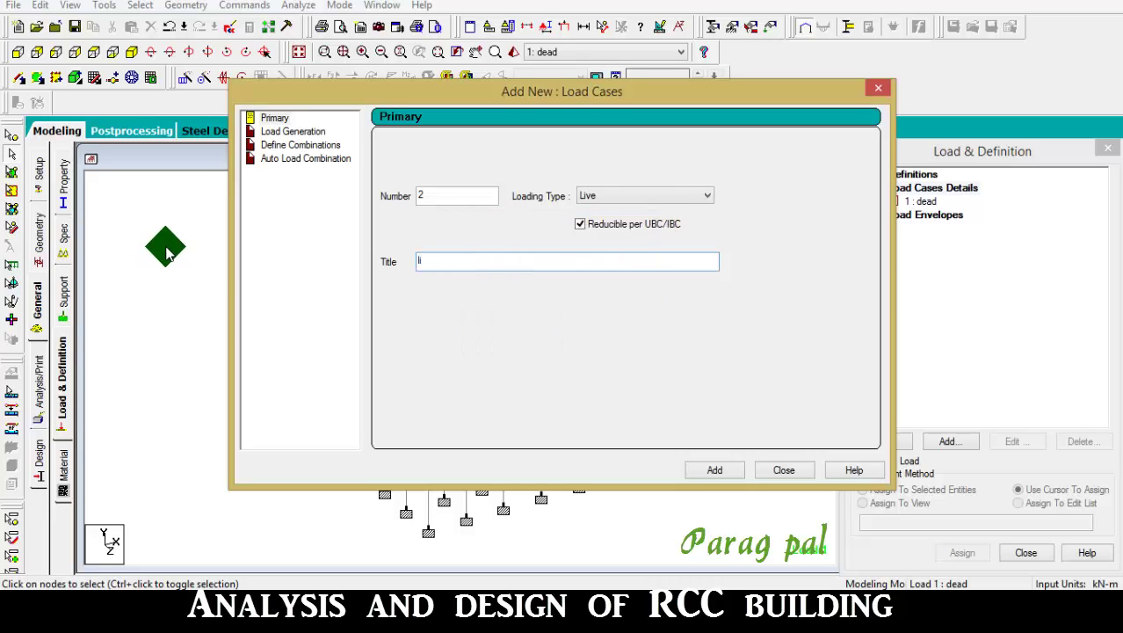
text(ive)
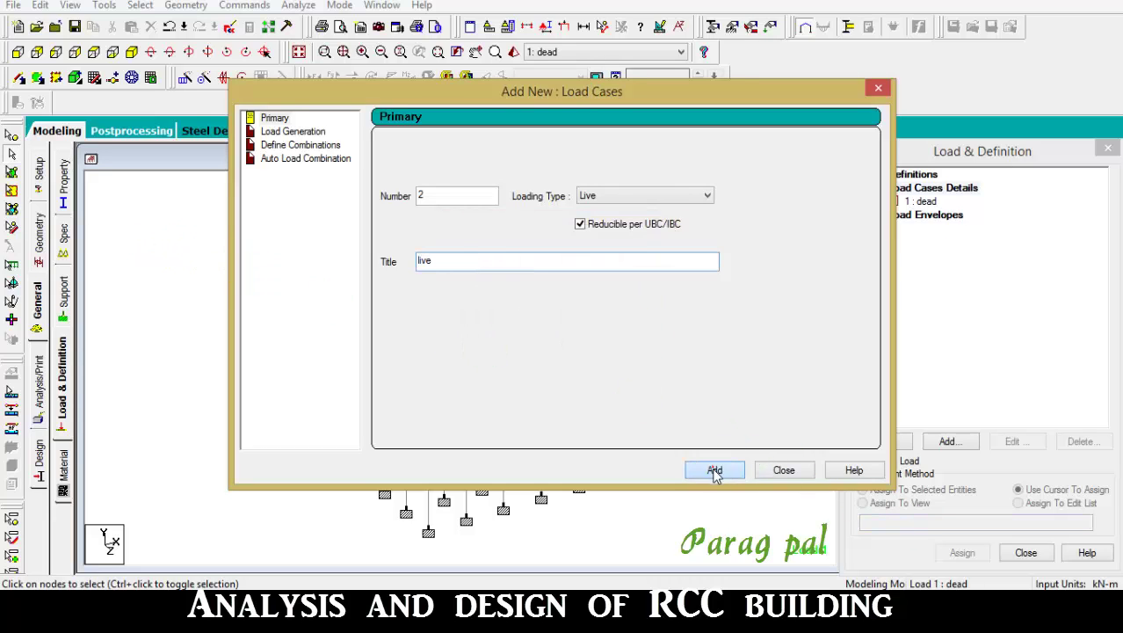
click(714, 471)
click(783, 470)
click(929, 201)
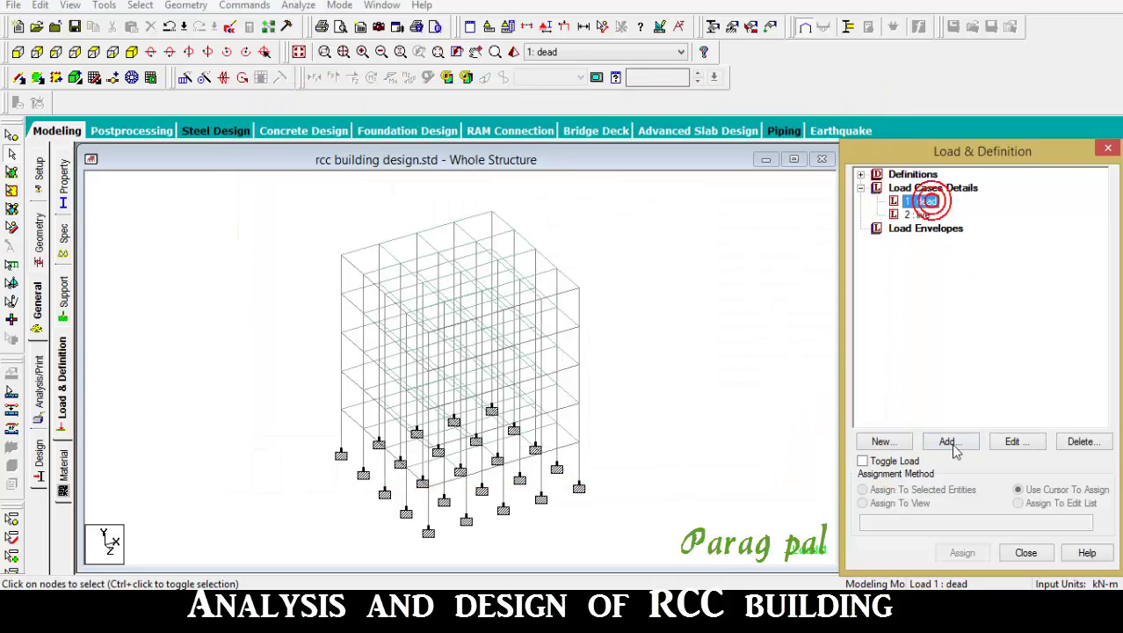
- Give the dead case a -4.5 kN/m² global-Y floor load over Y range 3–15 m
click(950, 442)
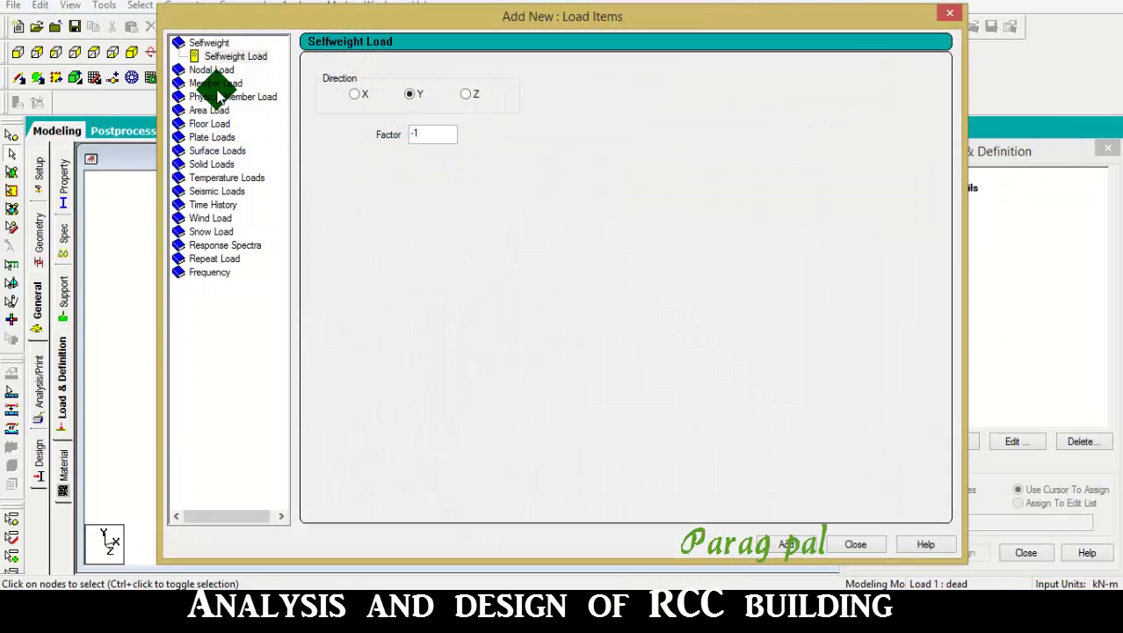
click(215, 84)
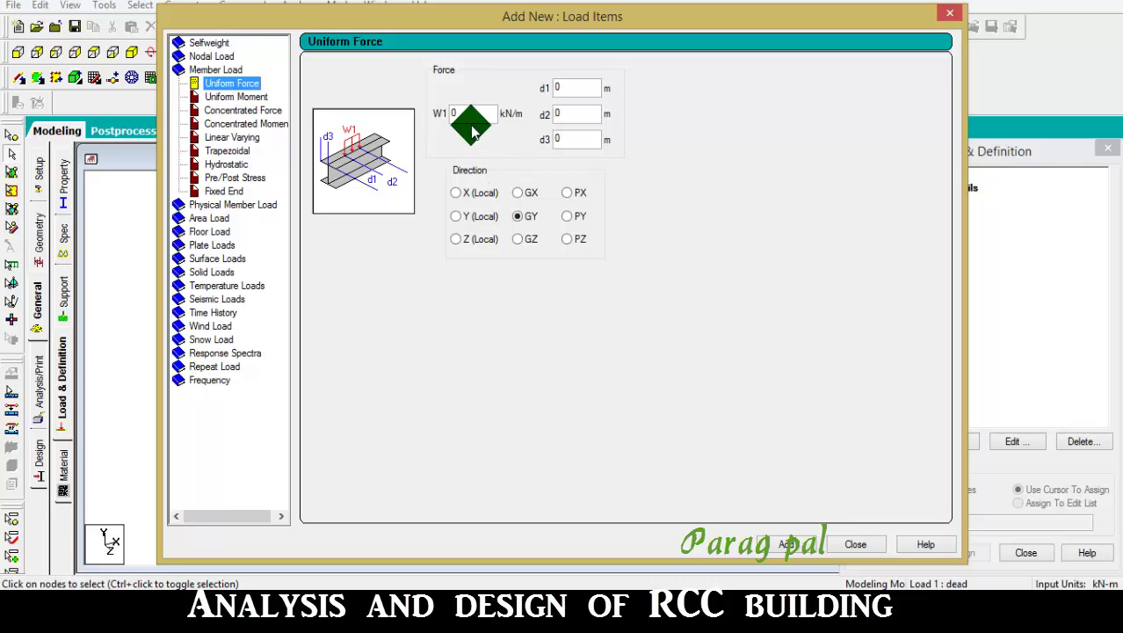
click(218, 246)
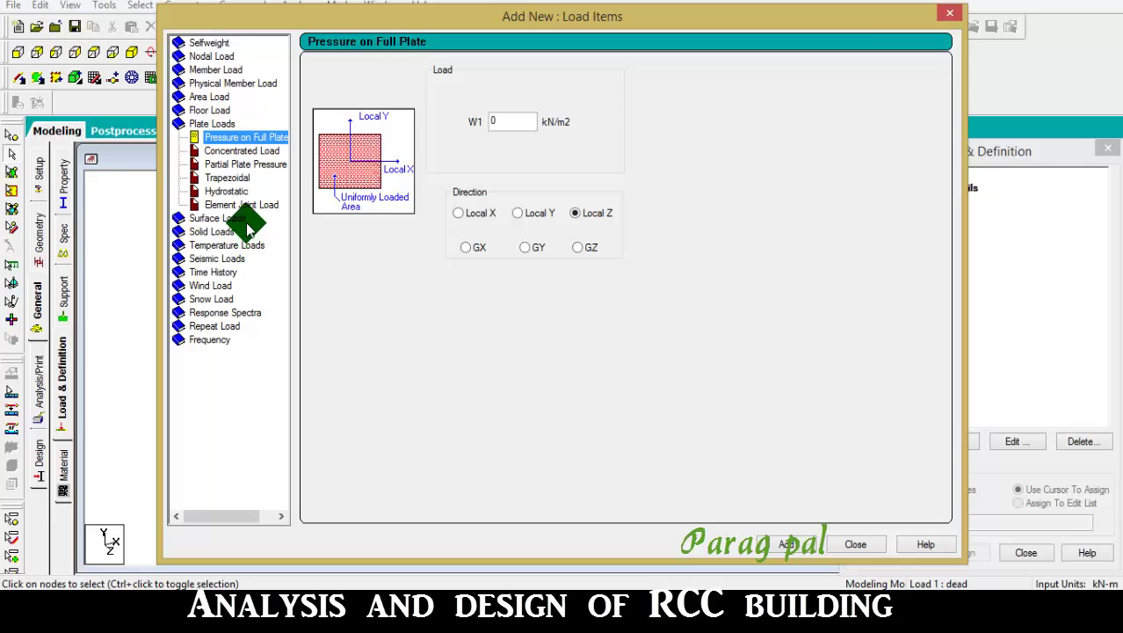
click(210, 109)
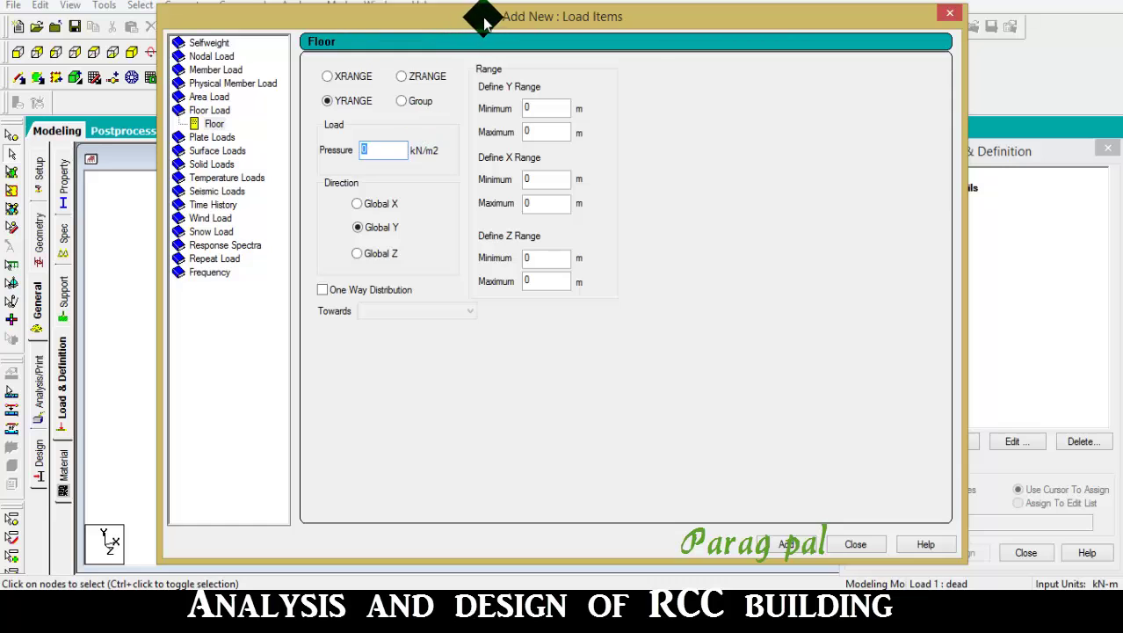
drag(483, 17, 507, 192)
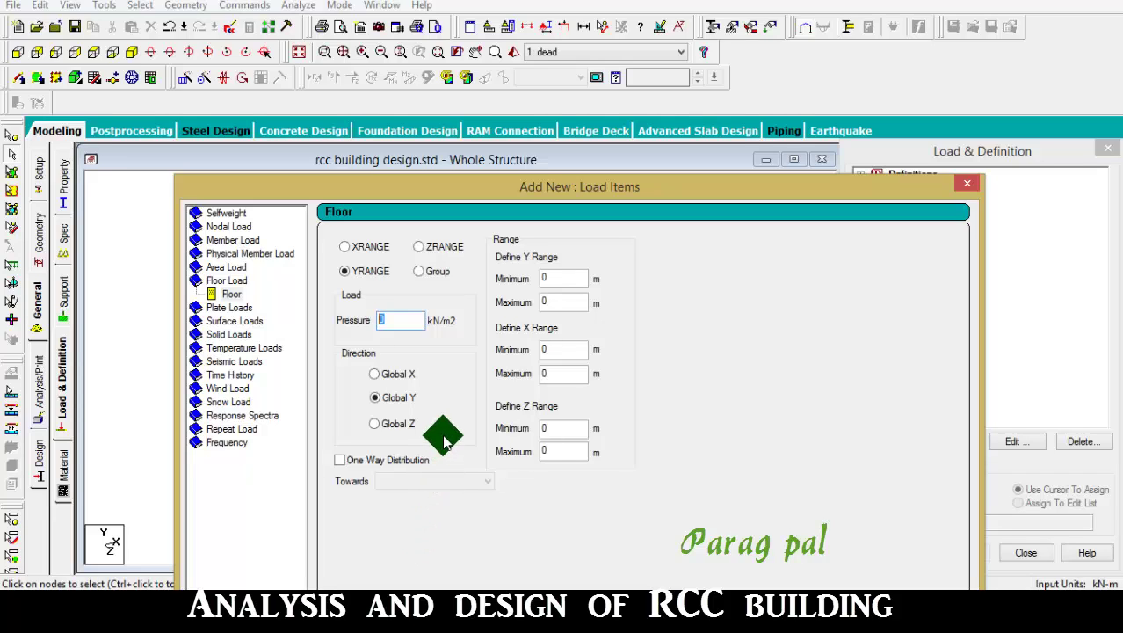
text(.5)
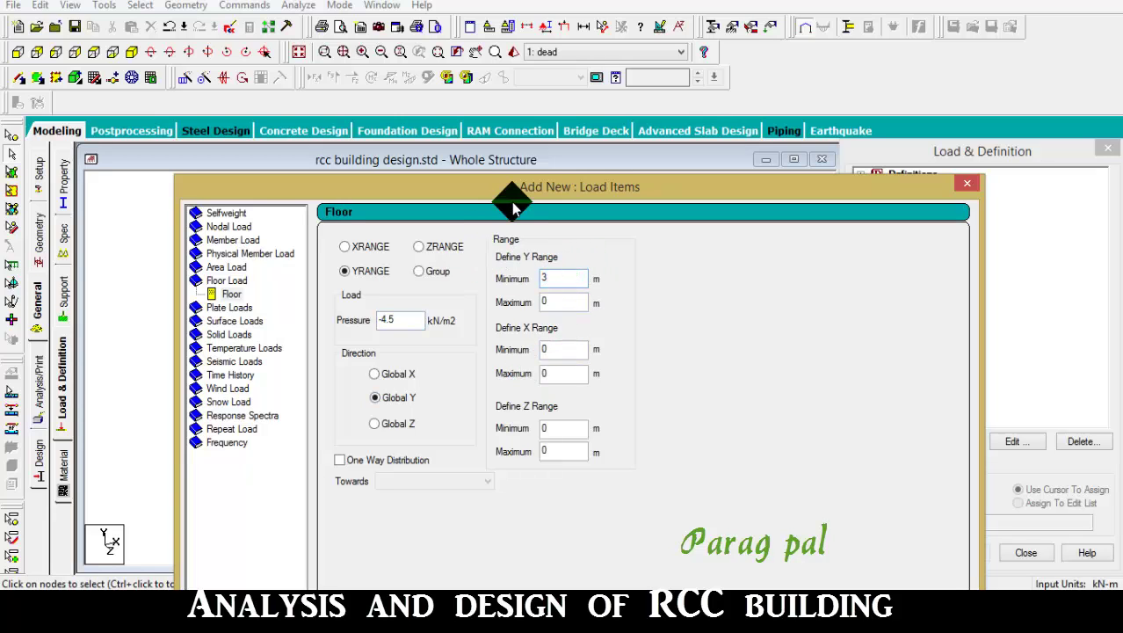
drag(519, 189, 550, 180)
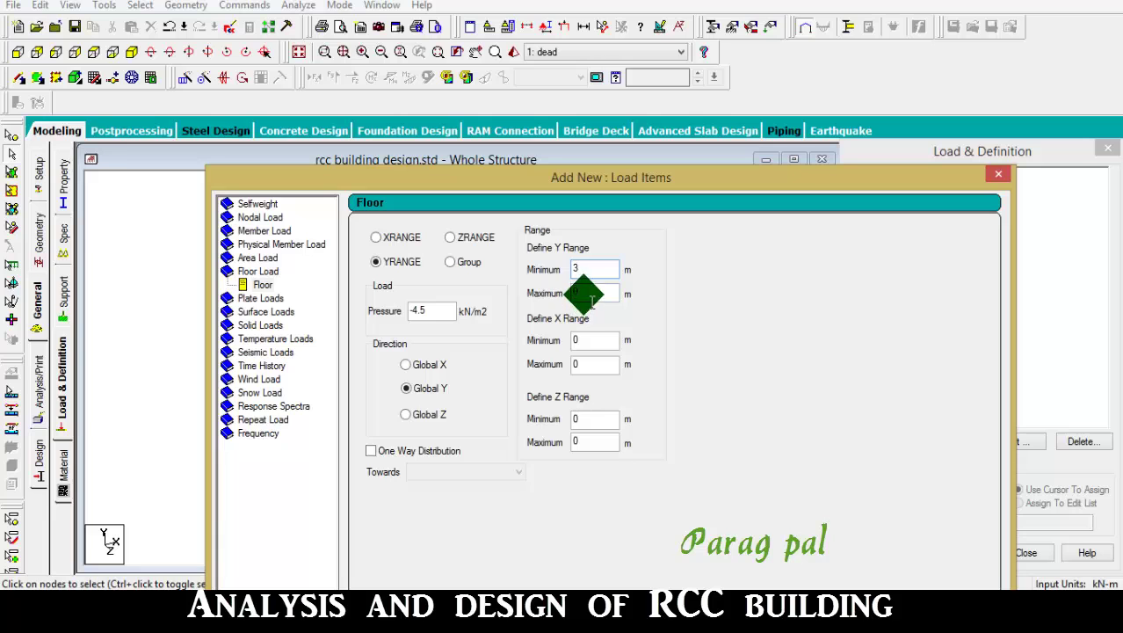
text(15)
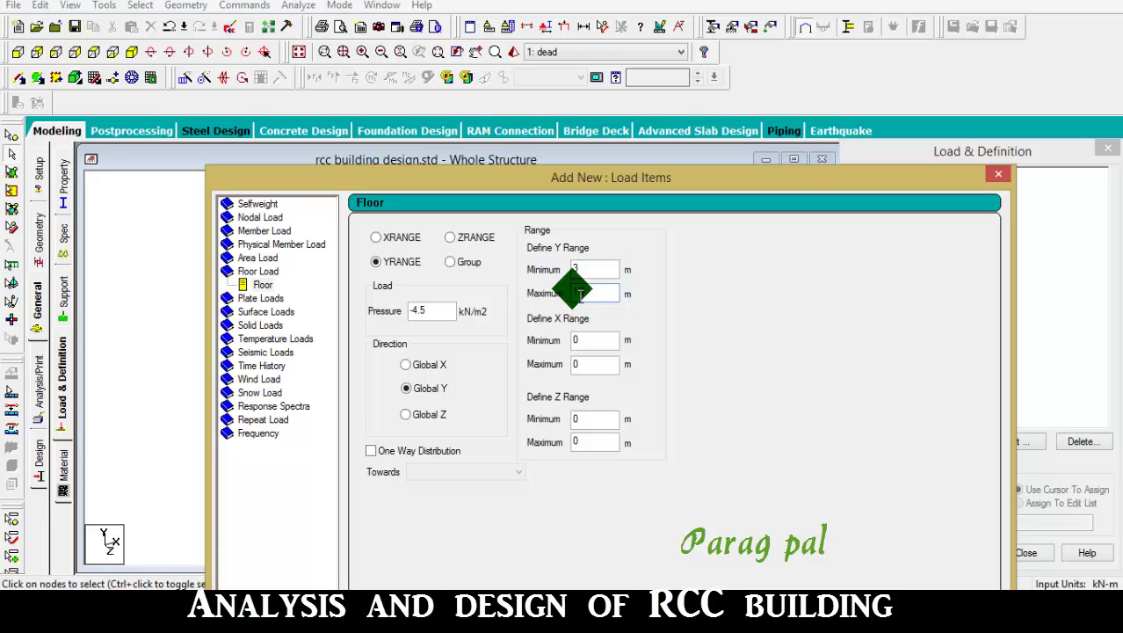
drag(641, 182, 621, 15)
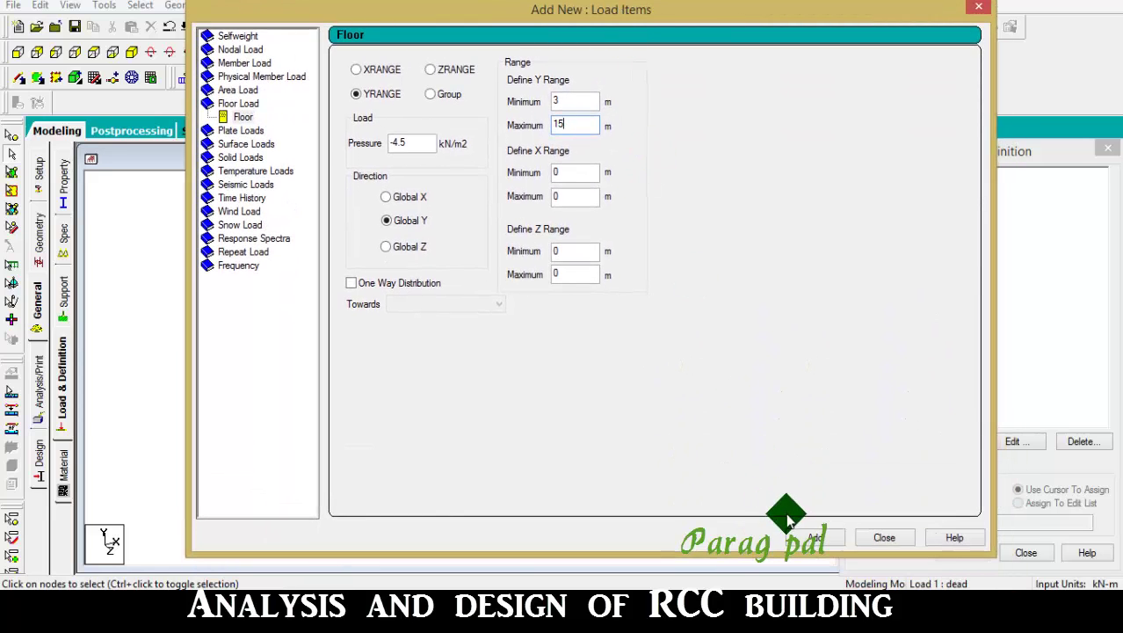
click(883, 538)
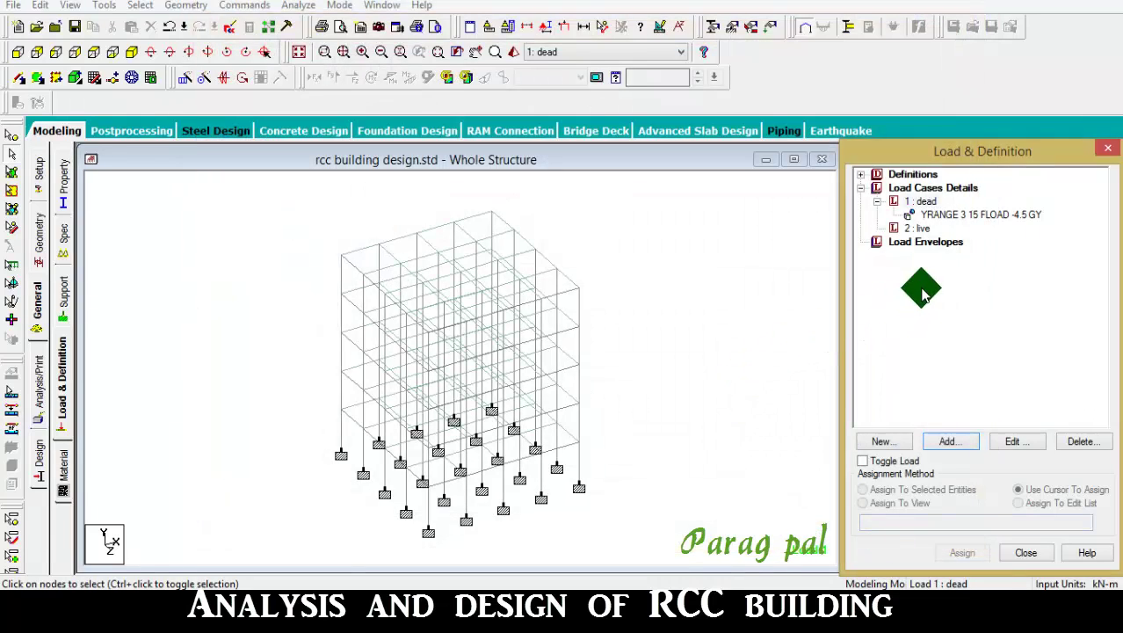
click(918, 229)
- Give the live case a -1.45 kN/m² global-Y floor load over Y range 3–15 m
click(952, 441)
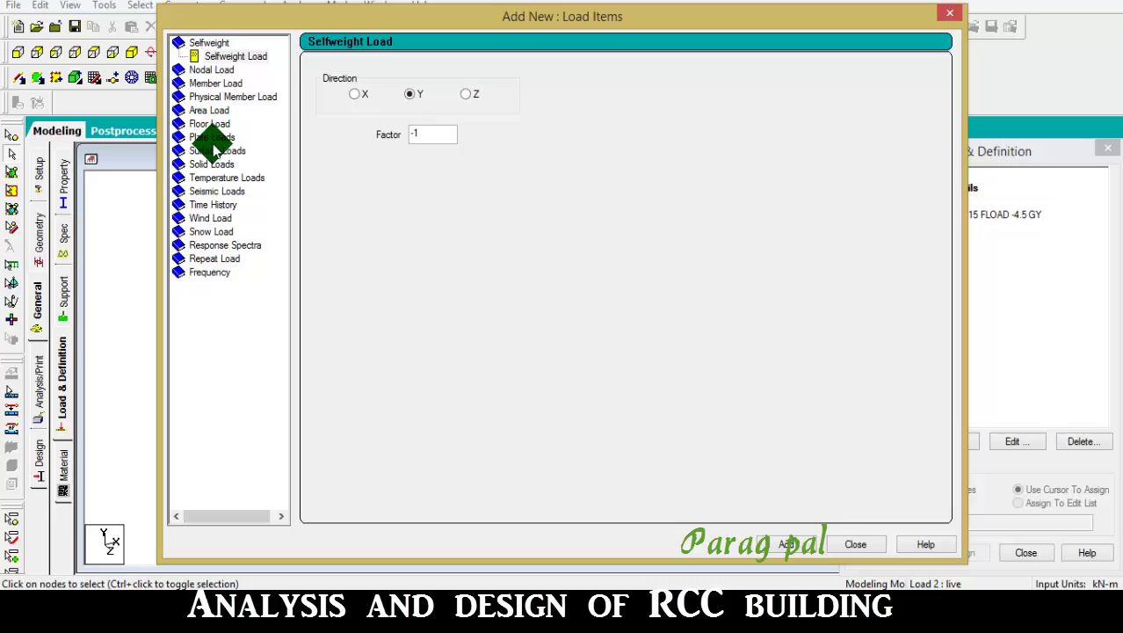
click(213, 128)
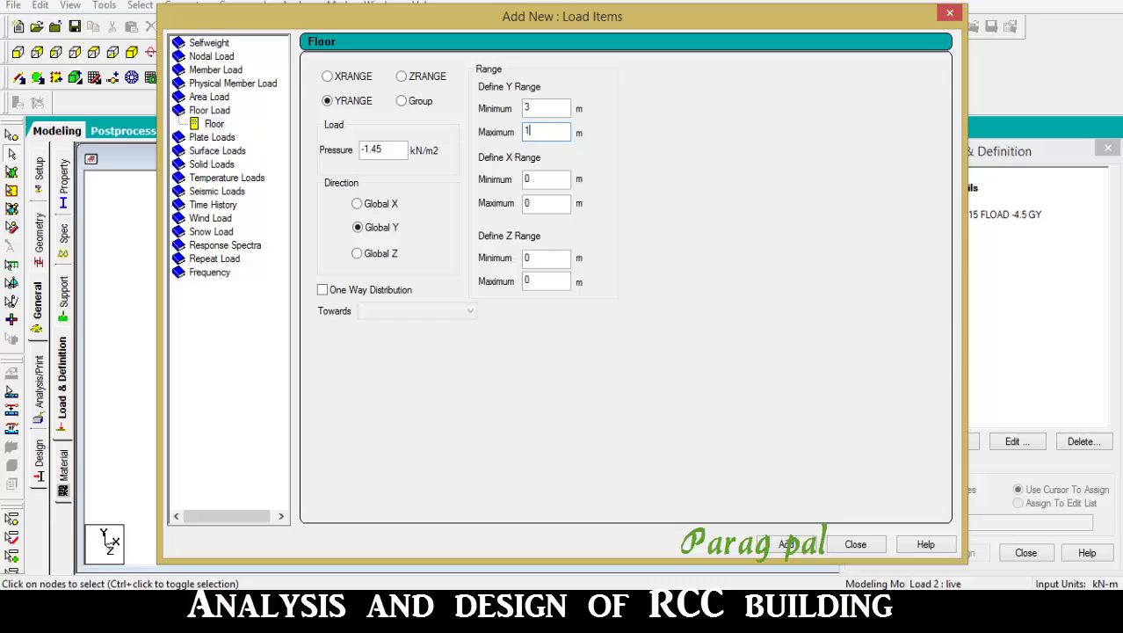
click(788, 544)
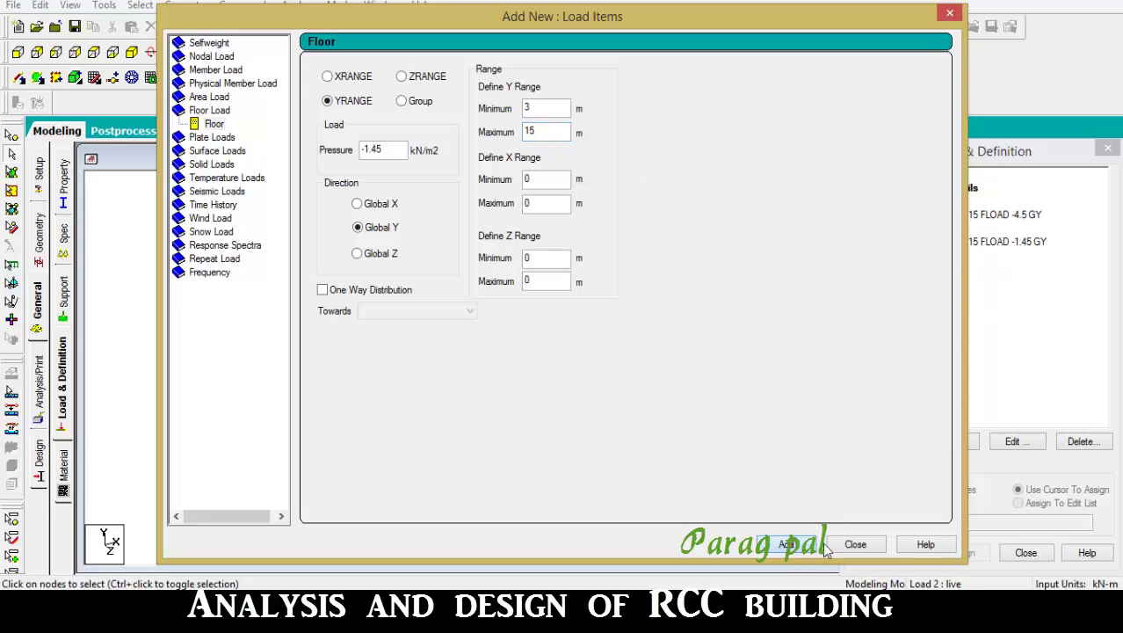
click(853, 545)
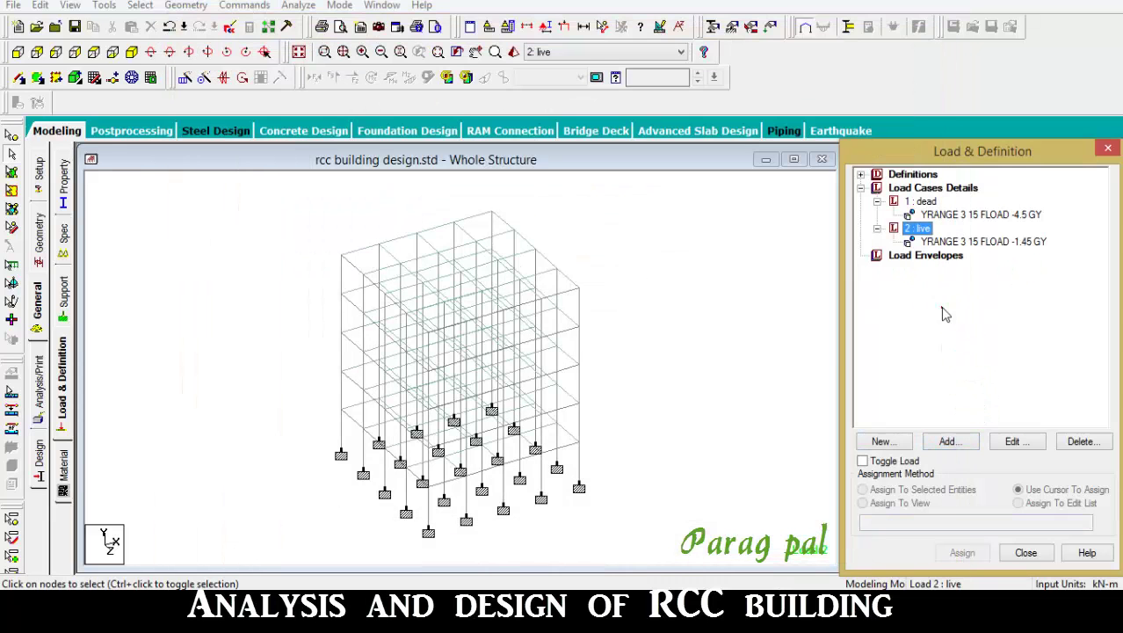
- Review the dead and live floor loads, then add a selfweight Y -1 item to the live case
click(951, 214)
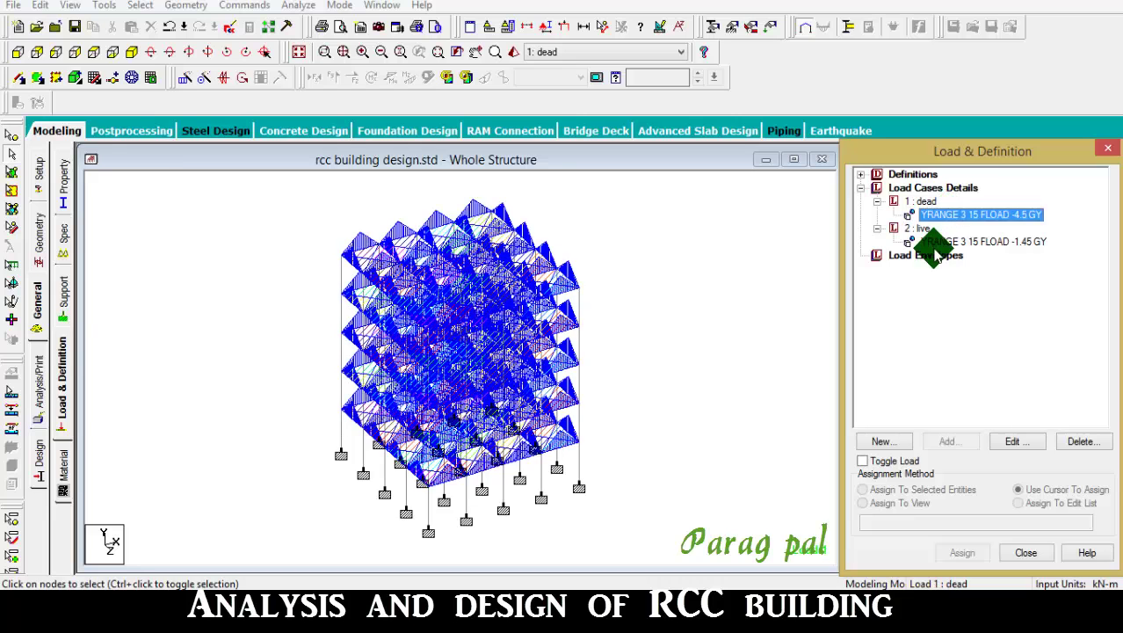
click(949, 242)
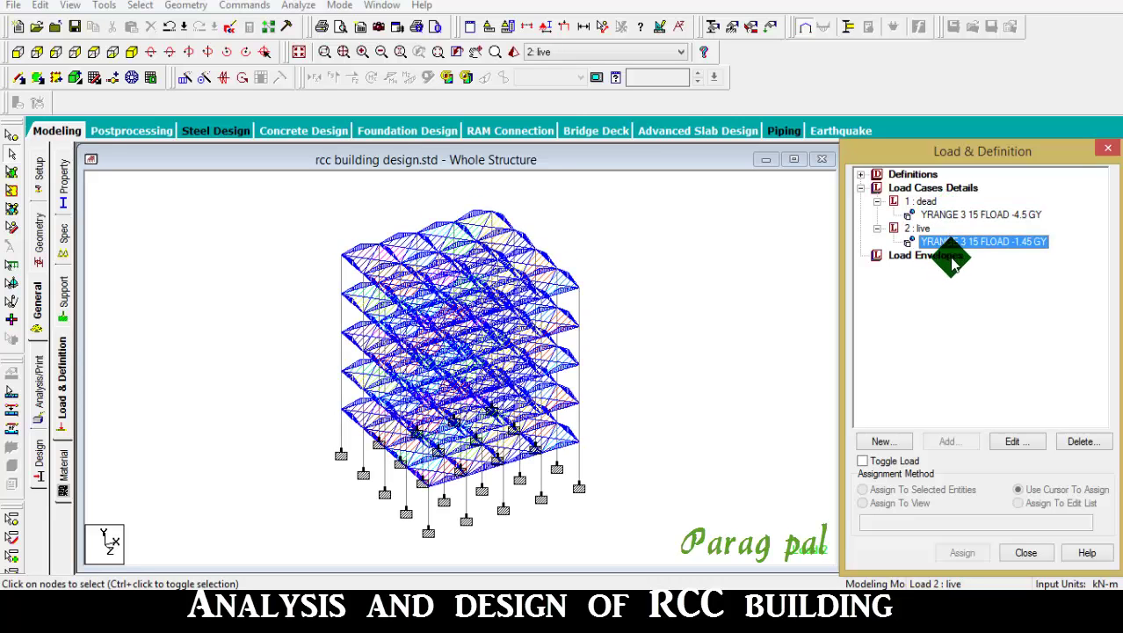
click(754, 353)
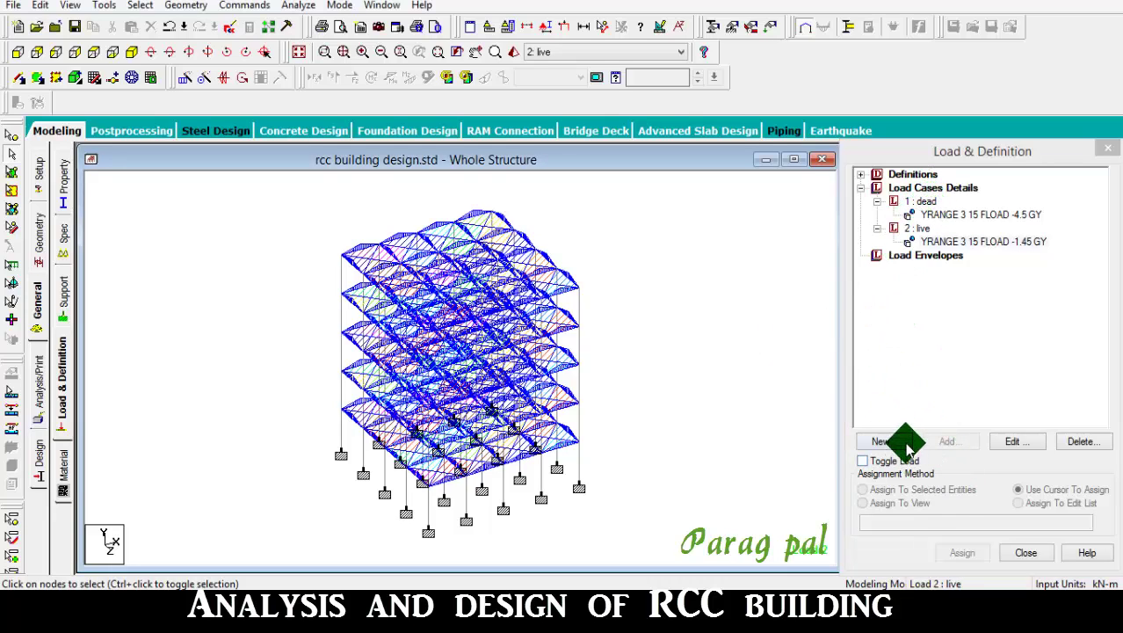
click(916, 228)
click(947, 441)
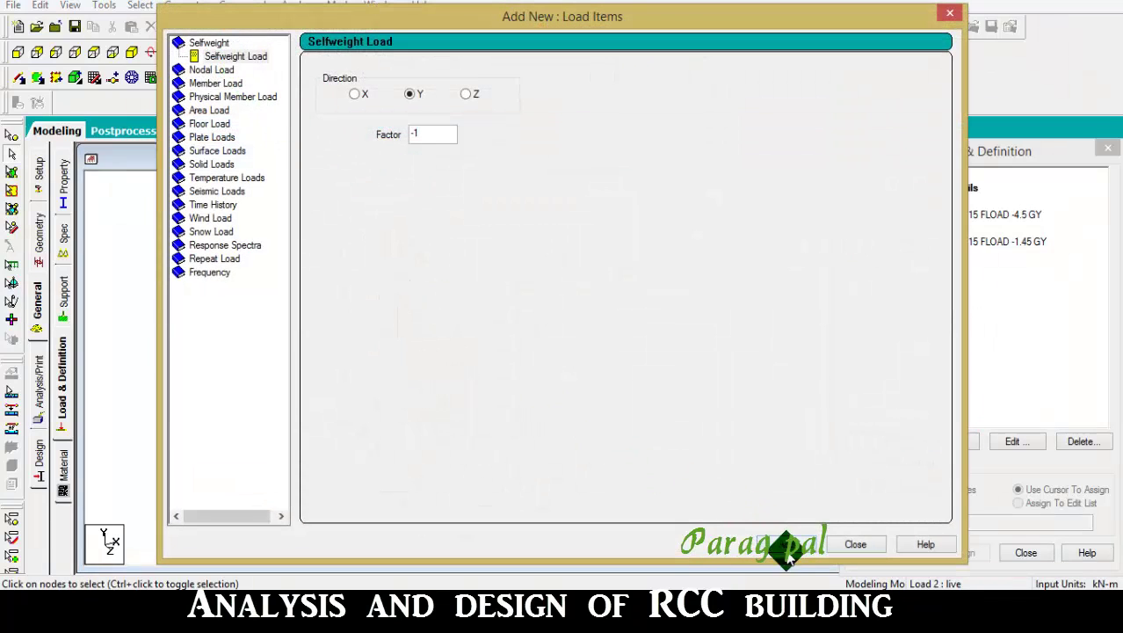
click(788, 544)
click(855, 544)
- Assign the selfweight load to all members in view, 1 to 405
click(940, 255)
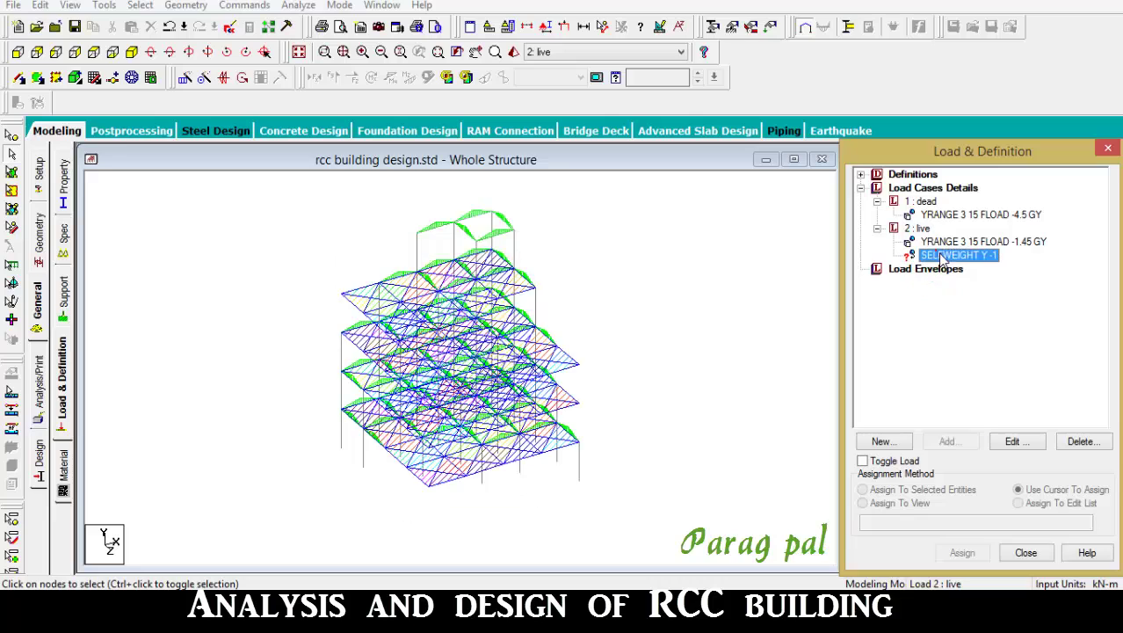
click(905, 502)
click(962, 552)
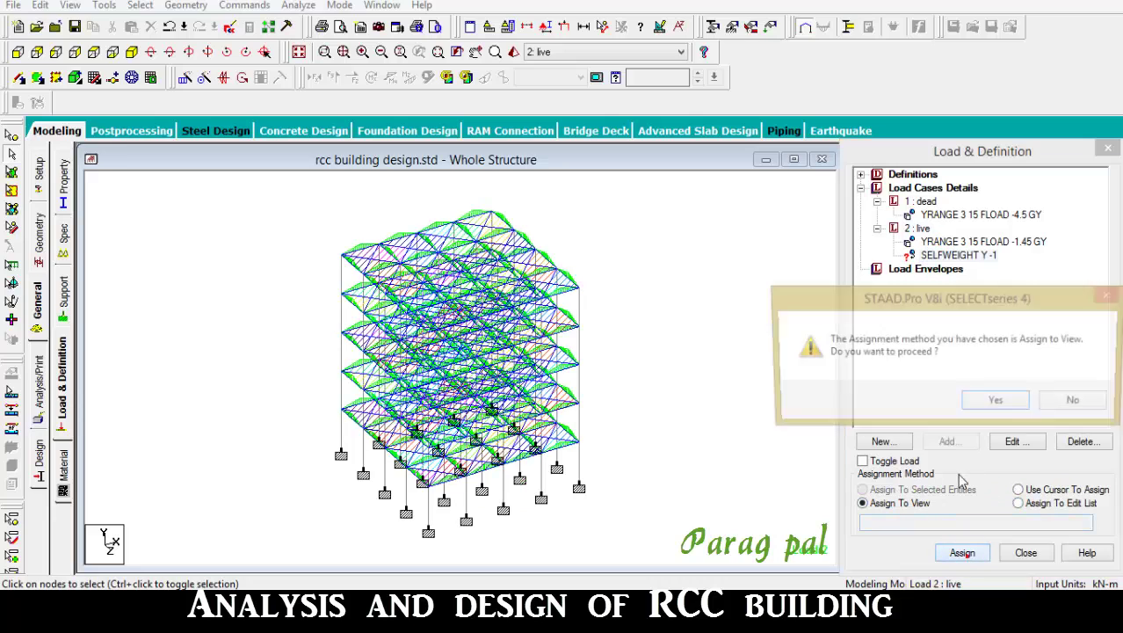
click(984, 402)
click(659, 364)
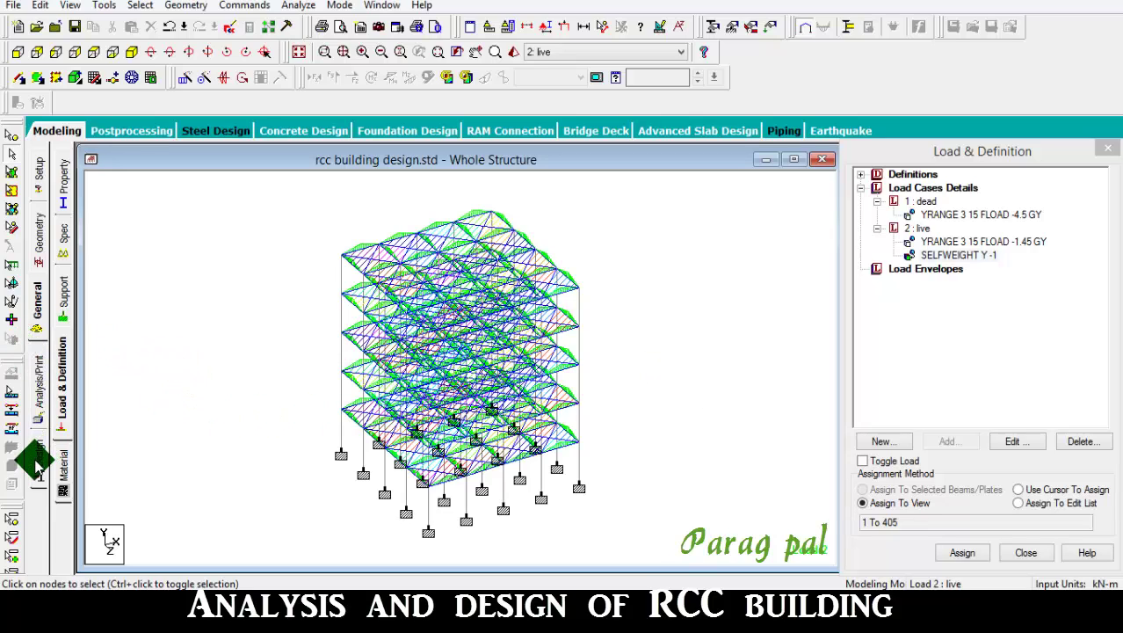
mouse_move(396, 439)
middle_down()
mouse_move(343, 531)
mouse_move(382, 435)
middle_up()
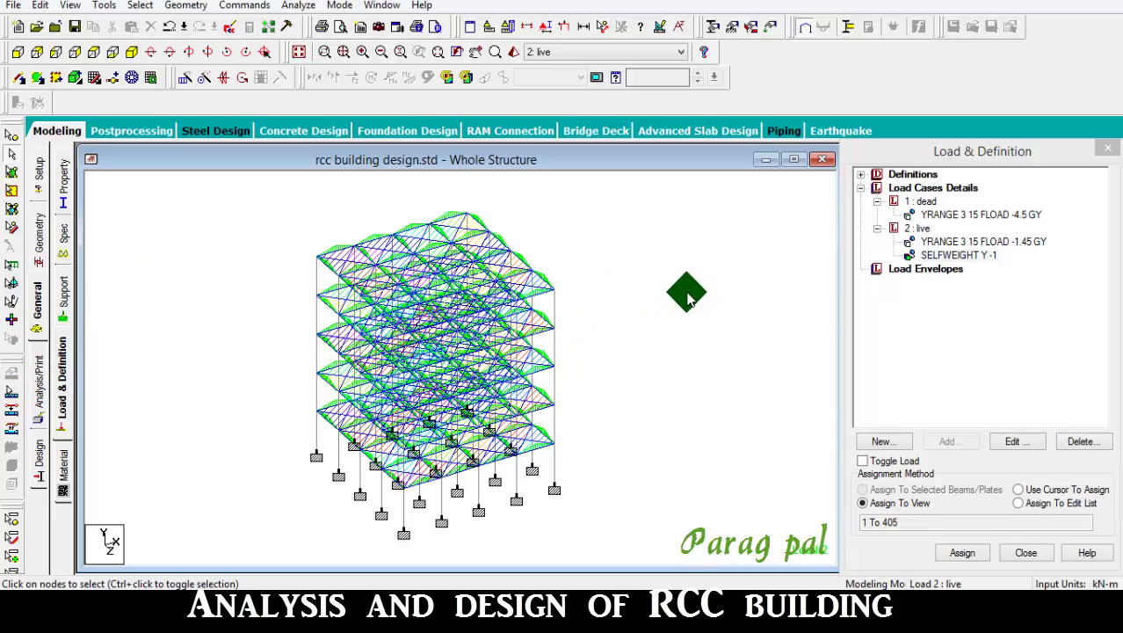
click(993, 319)
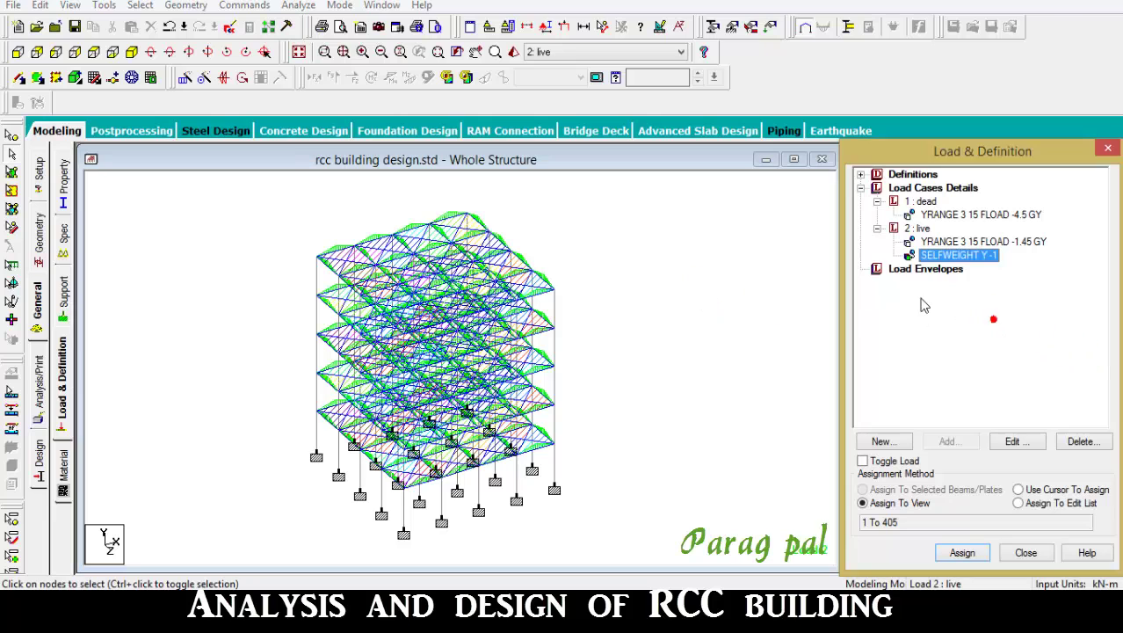
- Create combination load case 3 with the dead and live cases each factored by 1.5
click(933, 190)
click(951, 440)
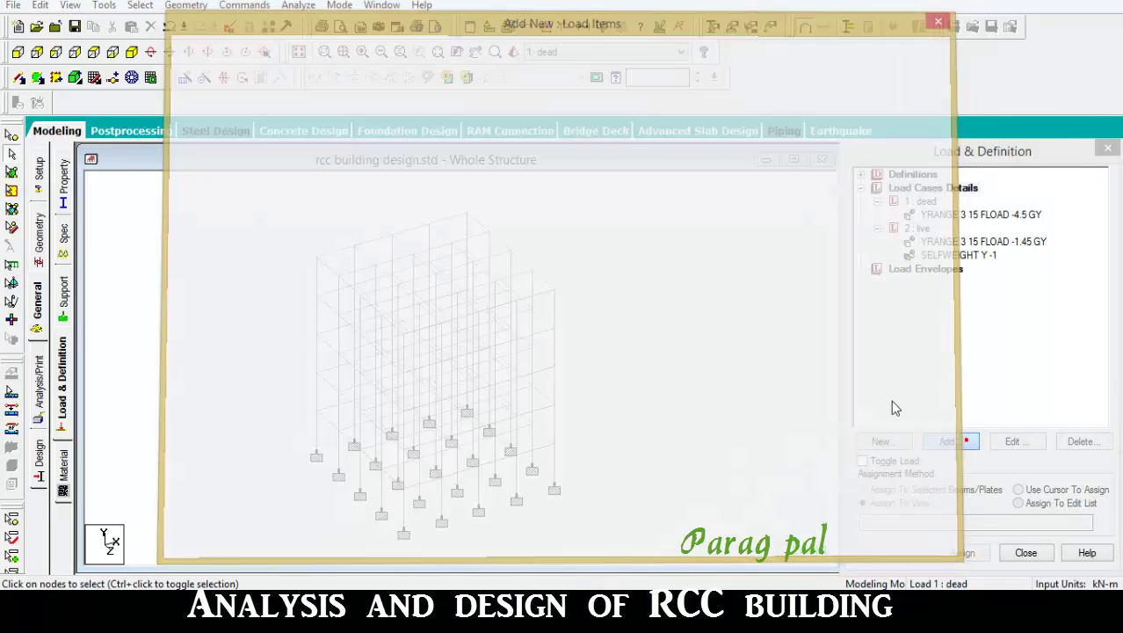
click(318, 144)
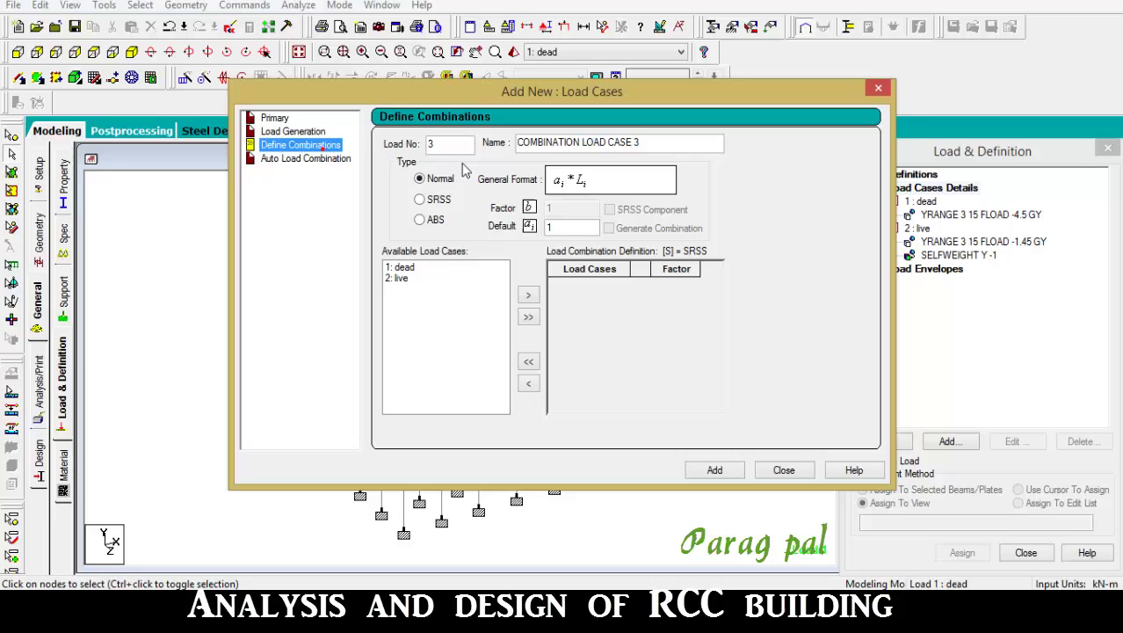
click(587, 227)
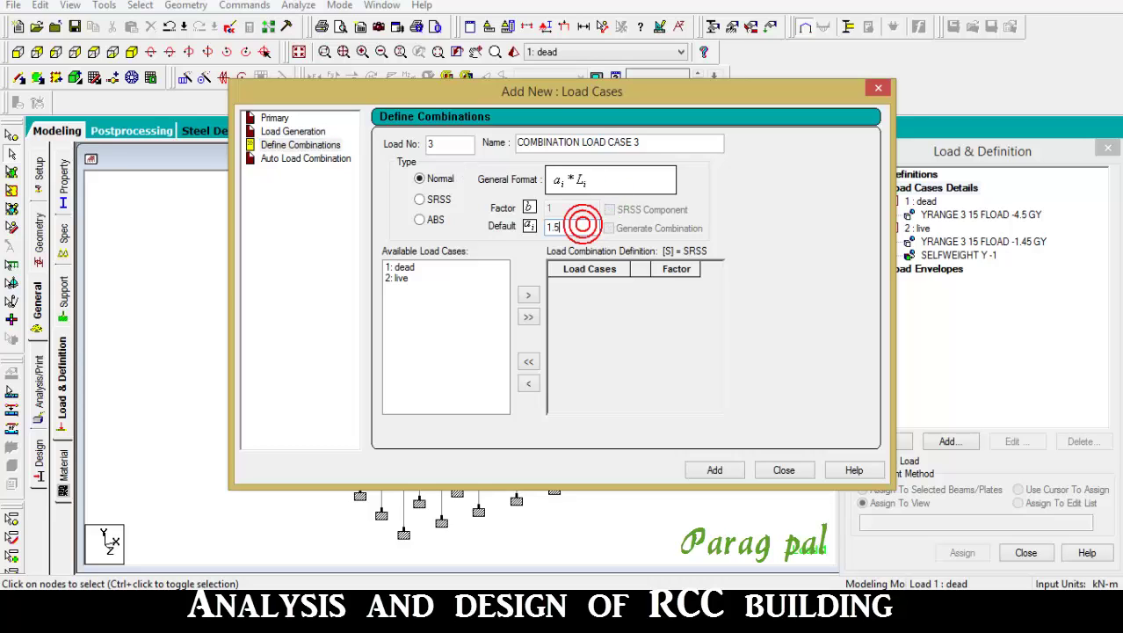
click(528, 317)
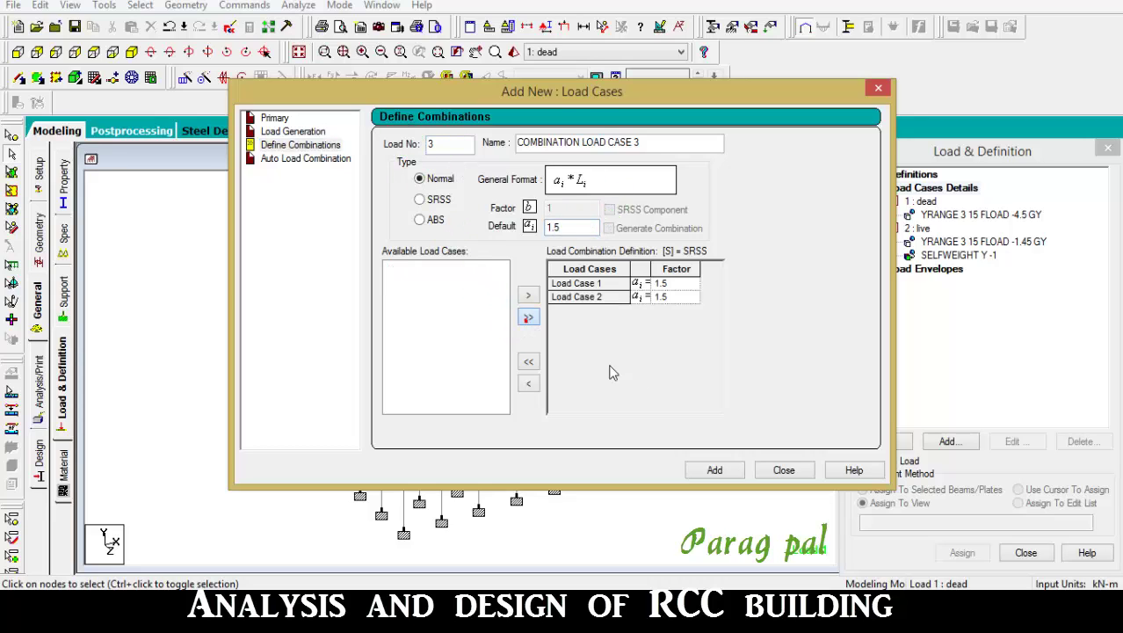
click(716, 470)
click(784, 470)
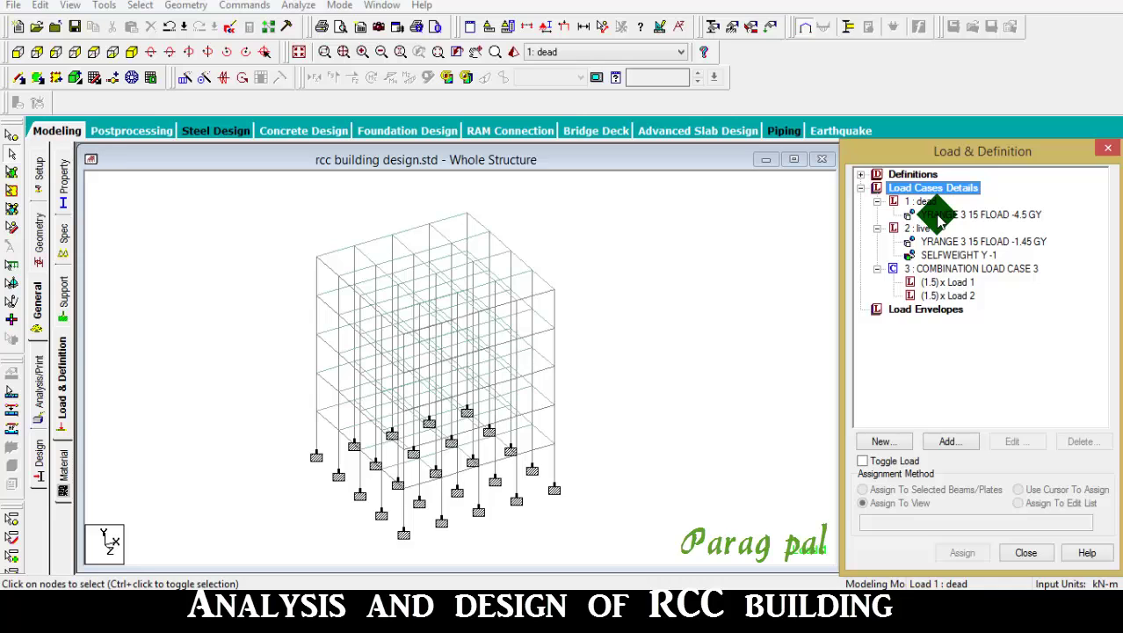
- Display the dead, live and factored combination loads on the model
click(939, 216)
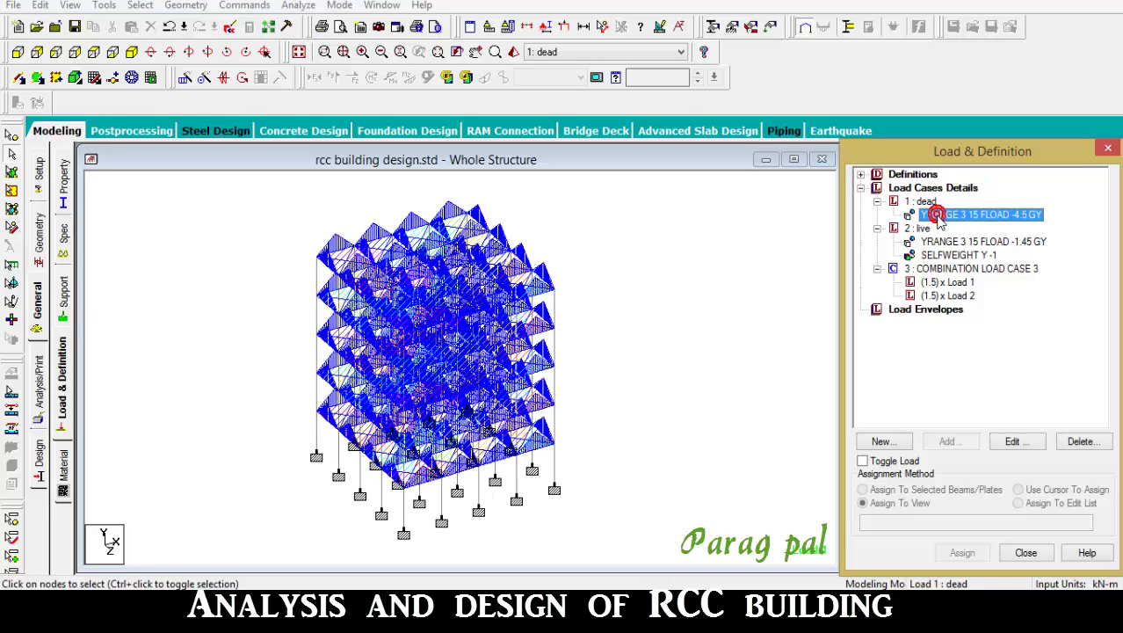
click(939, 241)
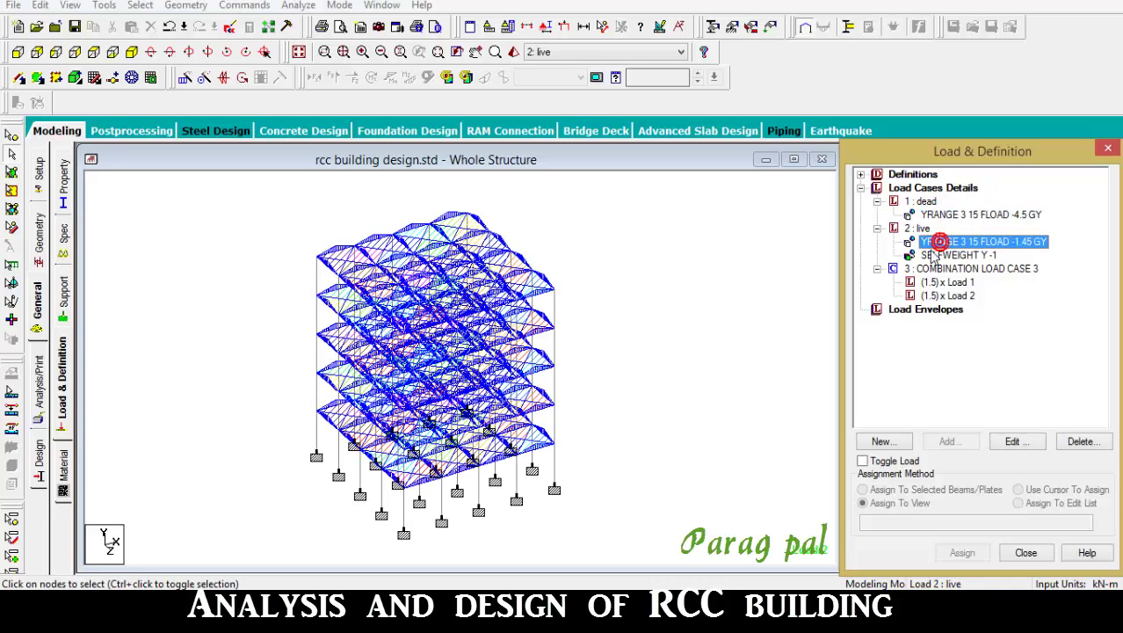
click(943, 288)
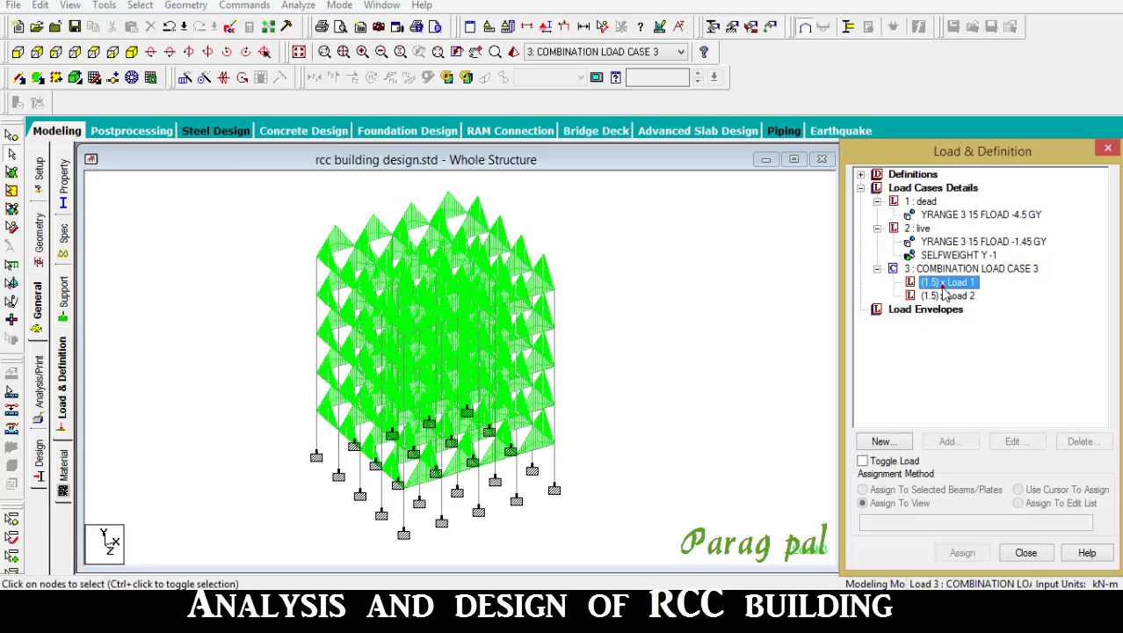
click(943, 295)
click(944, 282)
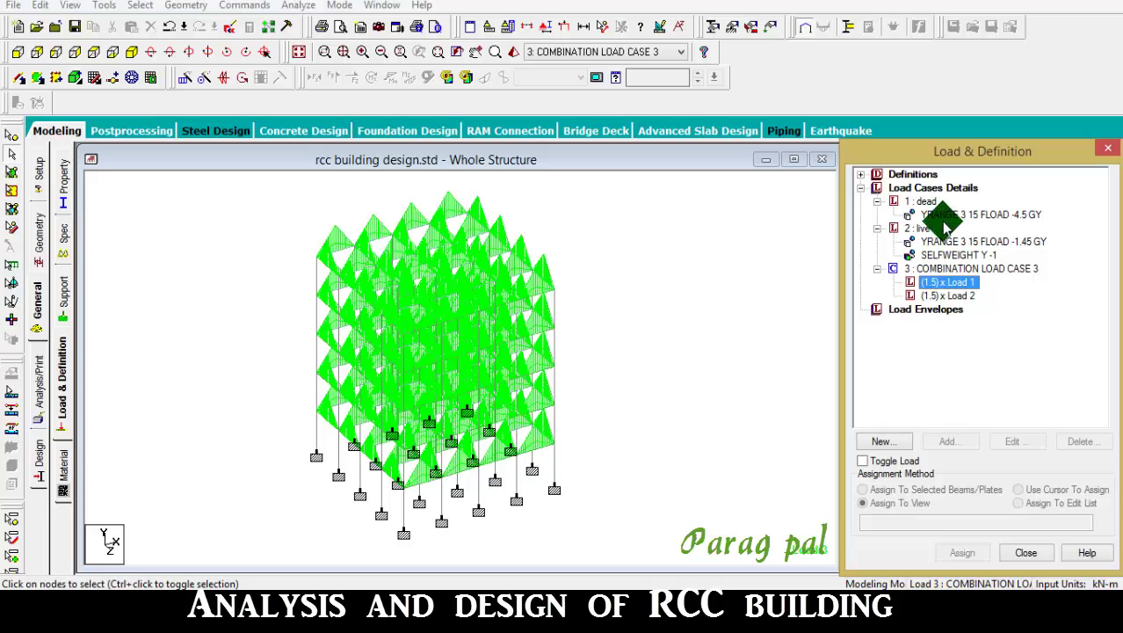
click(954, 296)
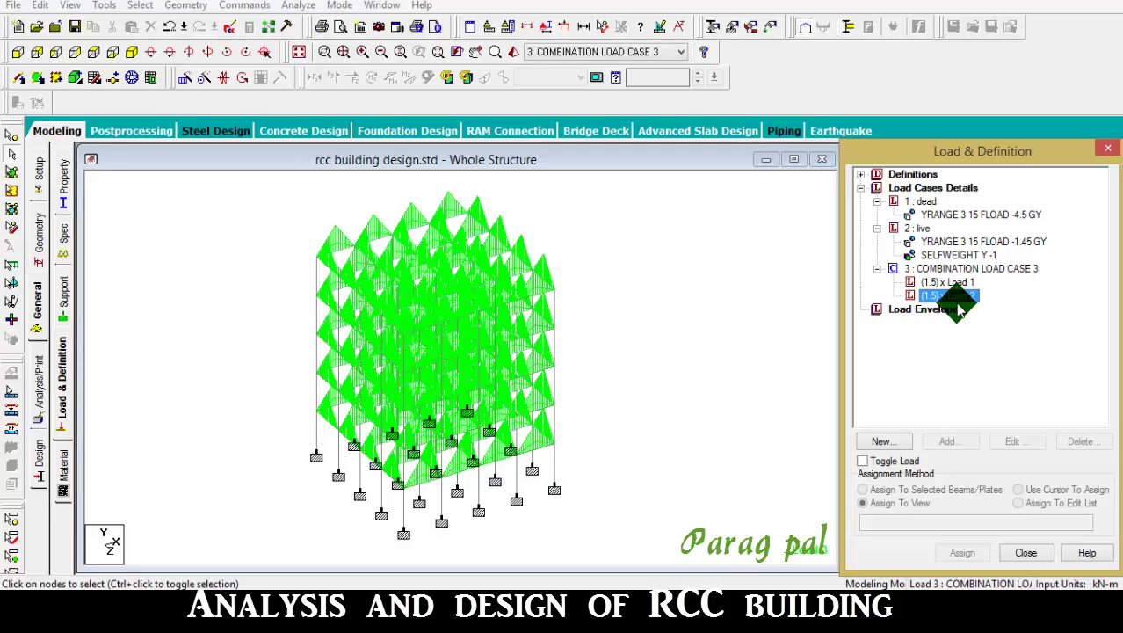
click(752, 367)
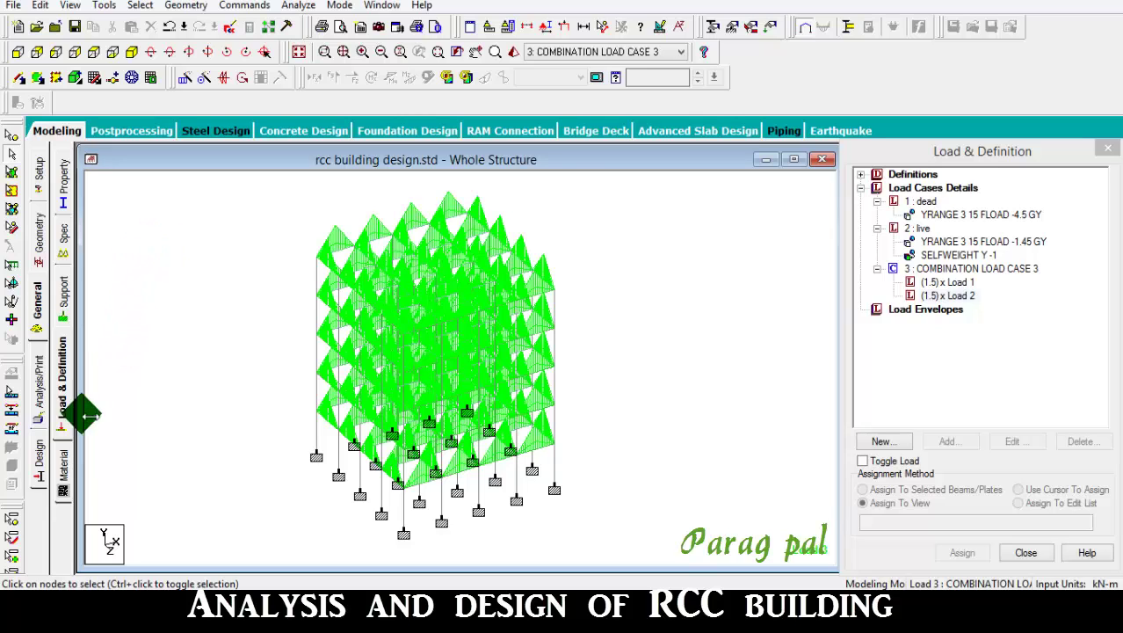
- Switch to concrete design and set the current code to IS456
click(40, 455)
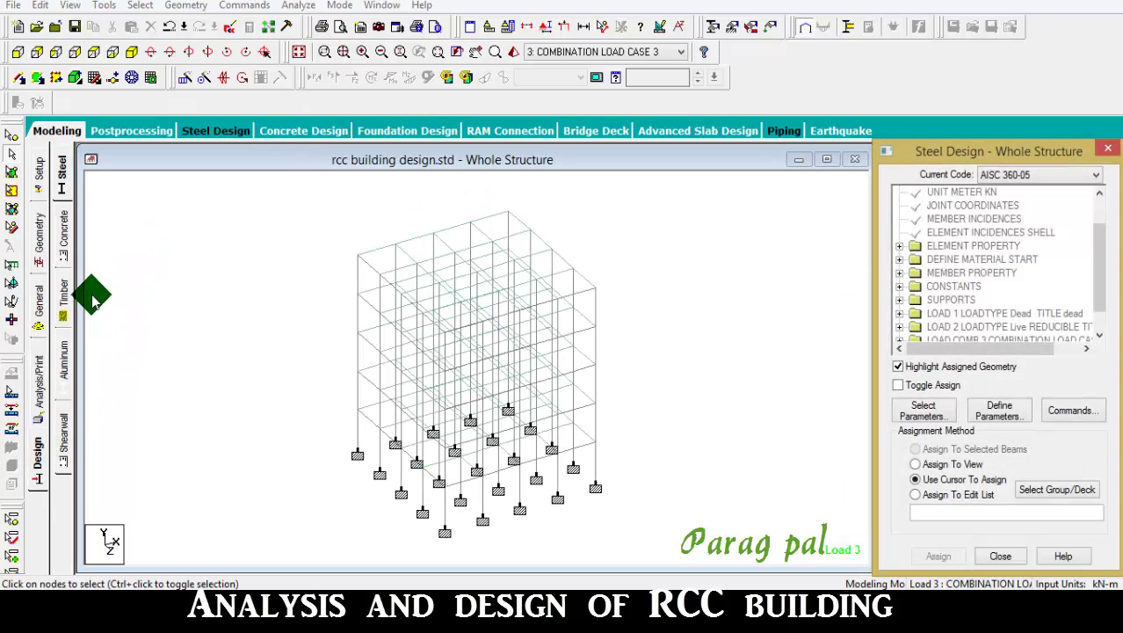
click(65, 231)
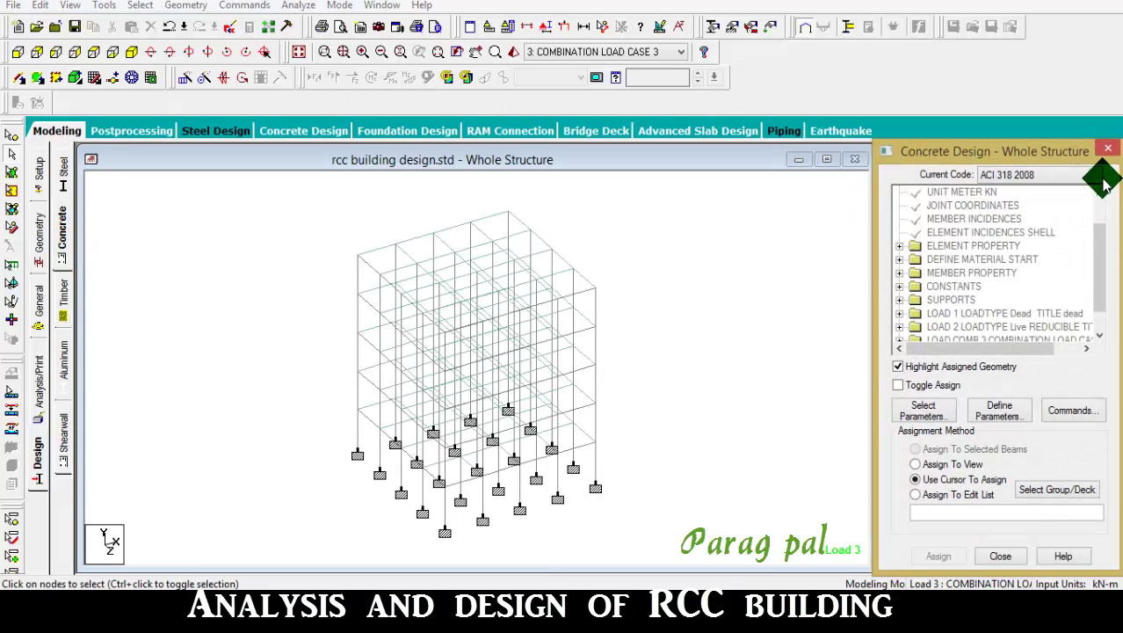
click(1093, 175)
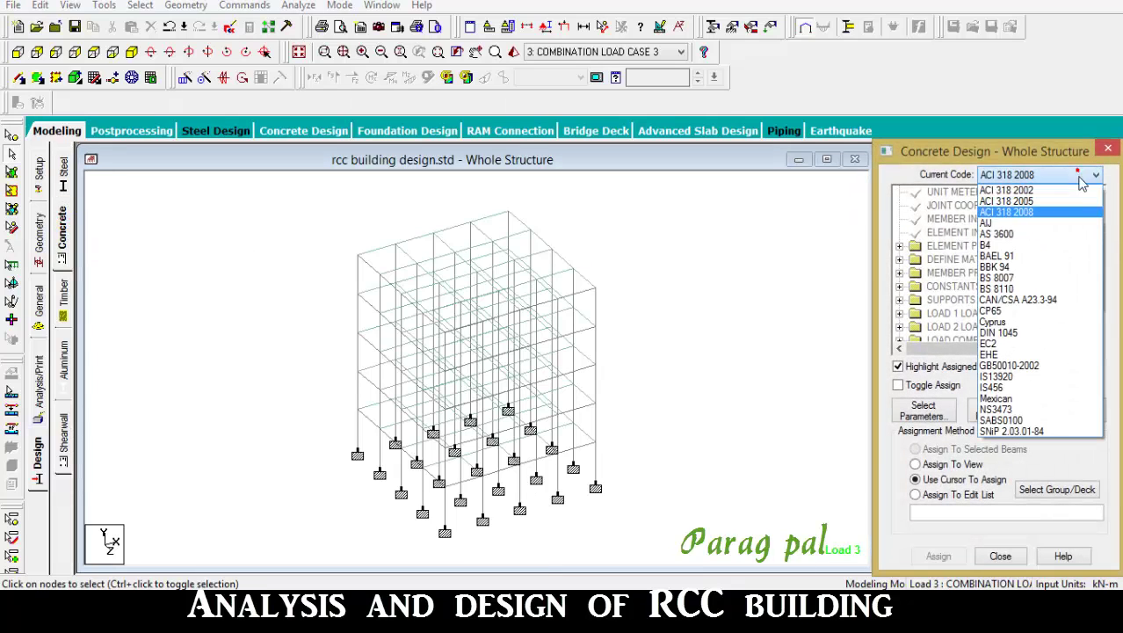
click(993, 386)
click(999, 410)
- Define design parameters FC 20000, FYMAIN 415000 and FYSEC 415000 kN/m²
click(351, 246)
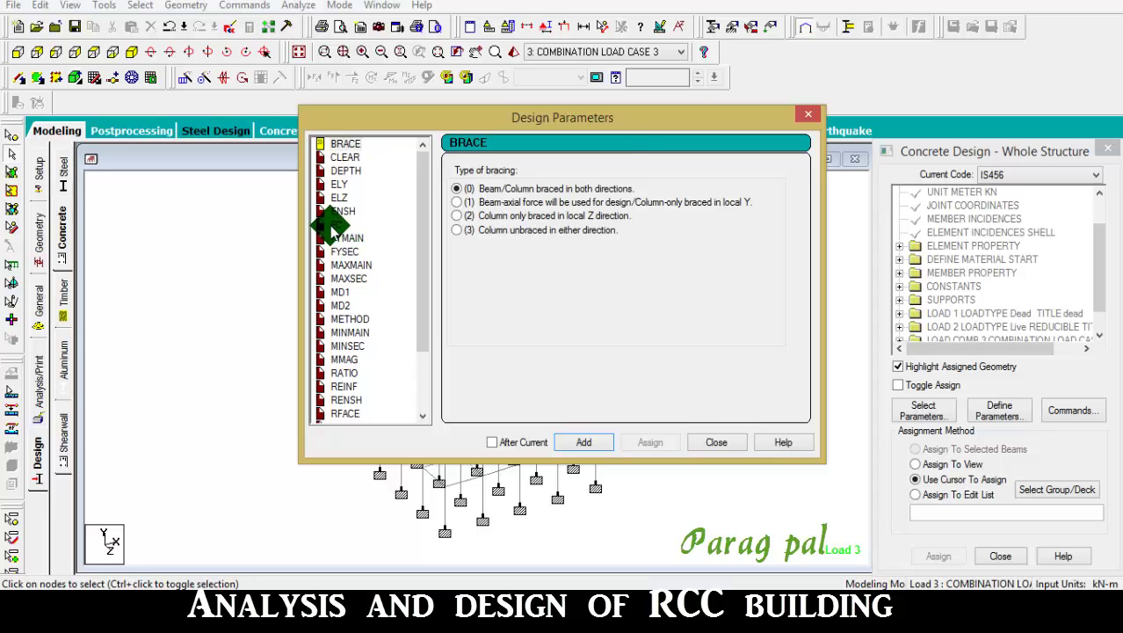
double_click(628, 225)
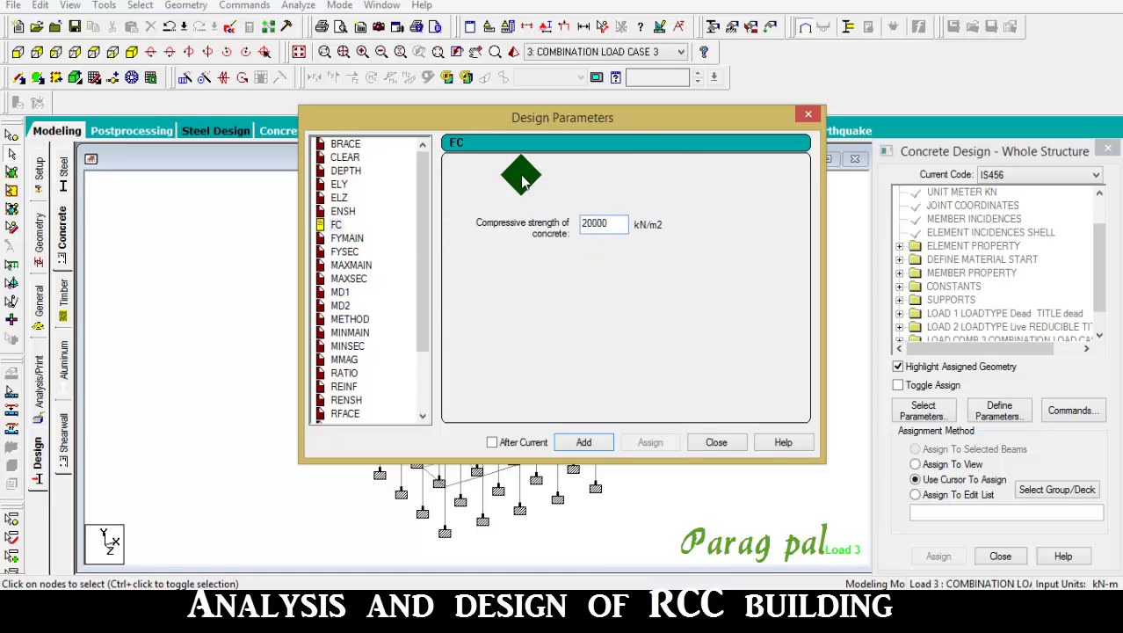
click(583, 441)
click(344, 238)
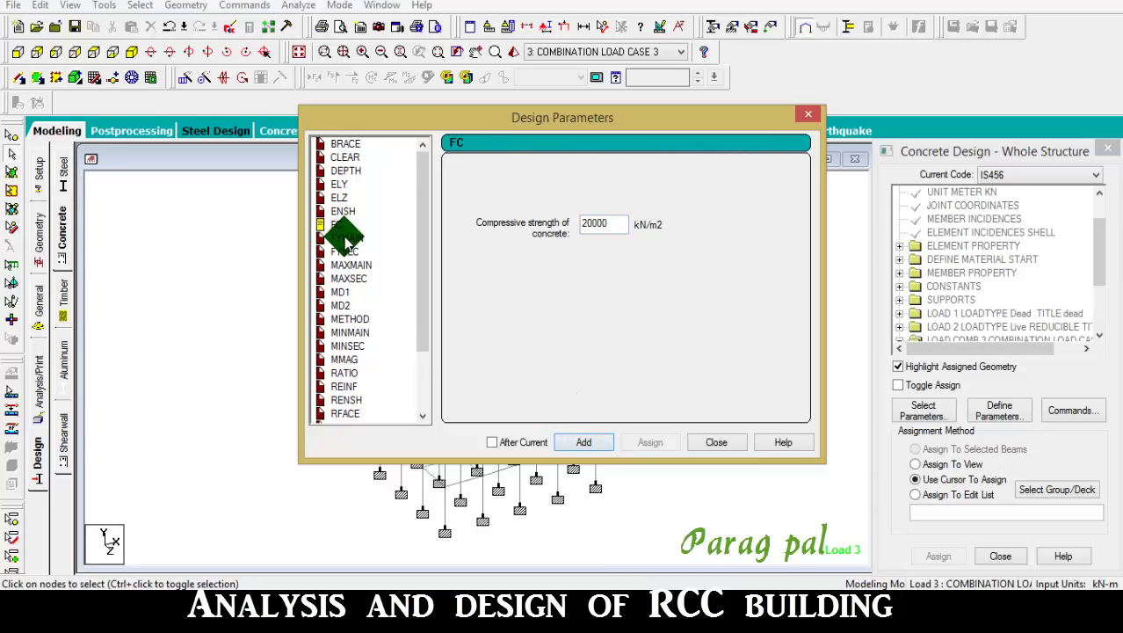
click(627, 224)
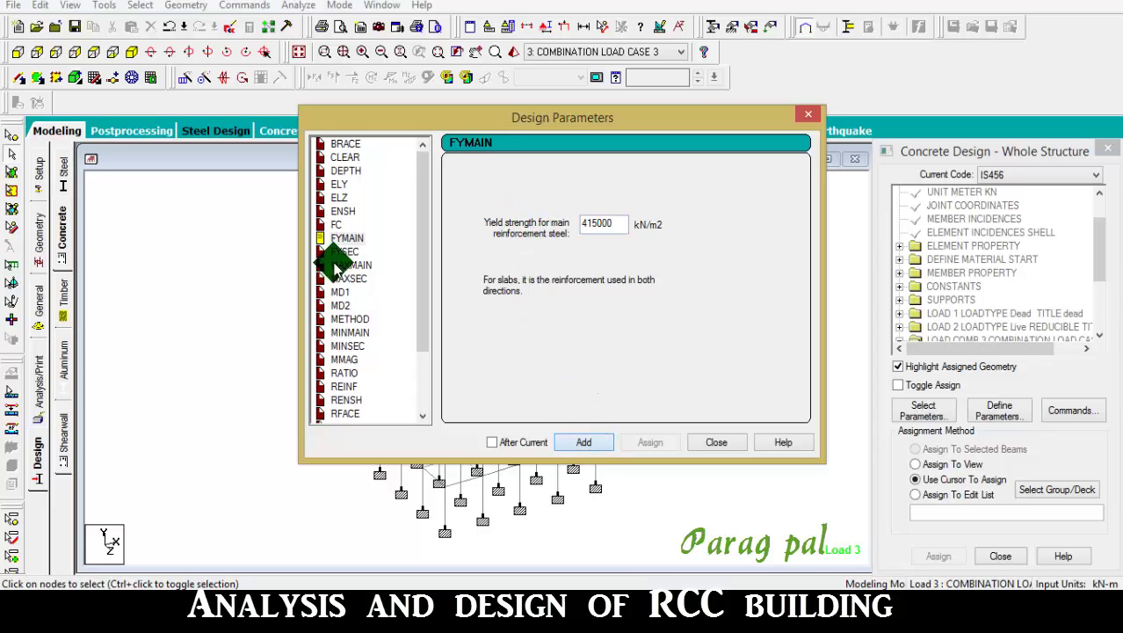
click(344, 251)
double_click(613, 225)
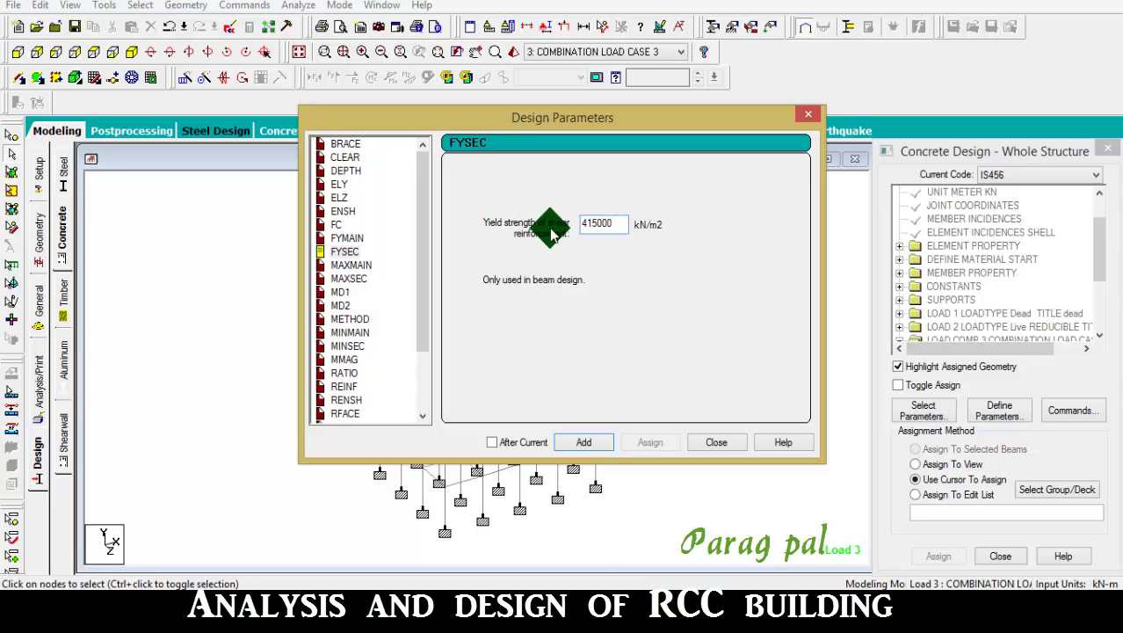
click(716, 442)
scroll(1098, 246, down, 3)
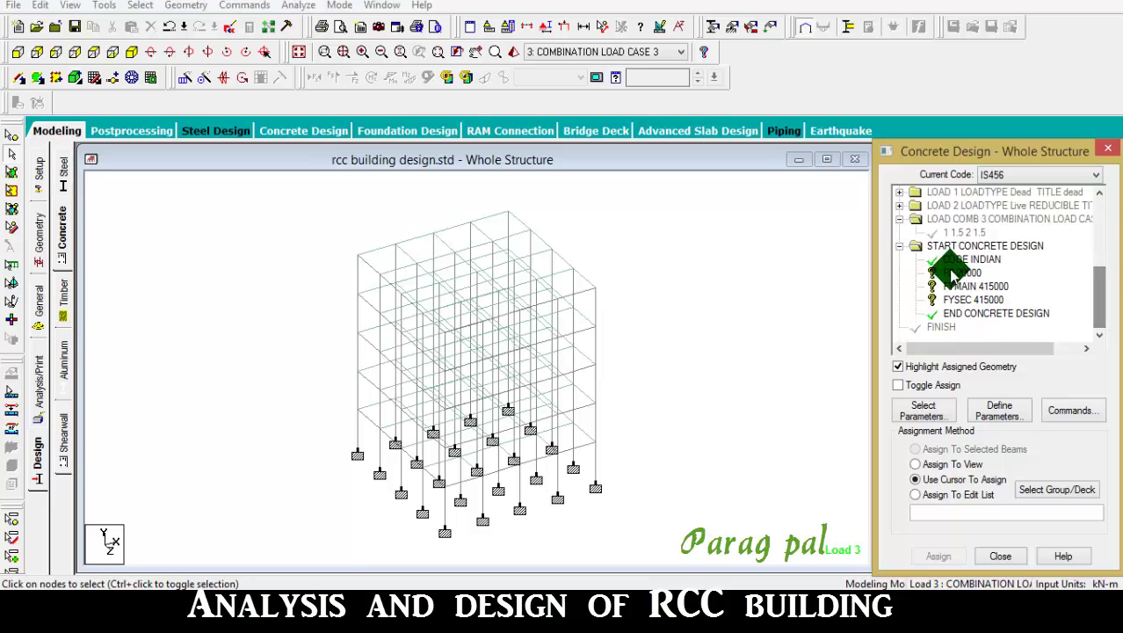
- Assign FC 20000, FYMAIN 415000 and FYSEC 415000 to the whole structure in view
click(957, 274)
click(953, 463)
click(937, 555)
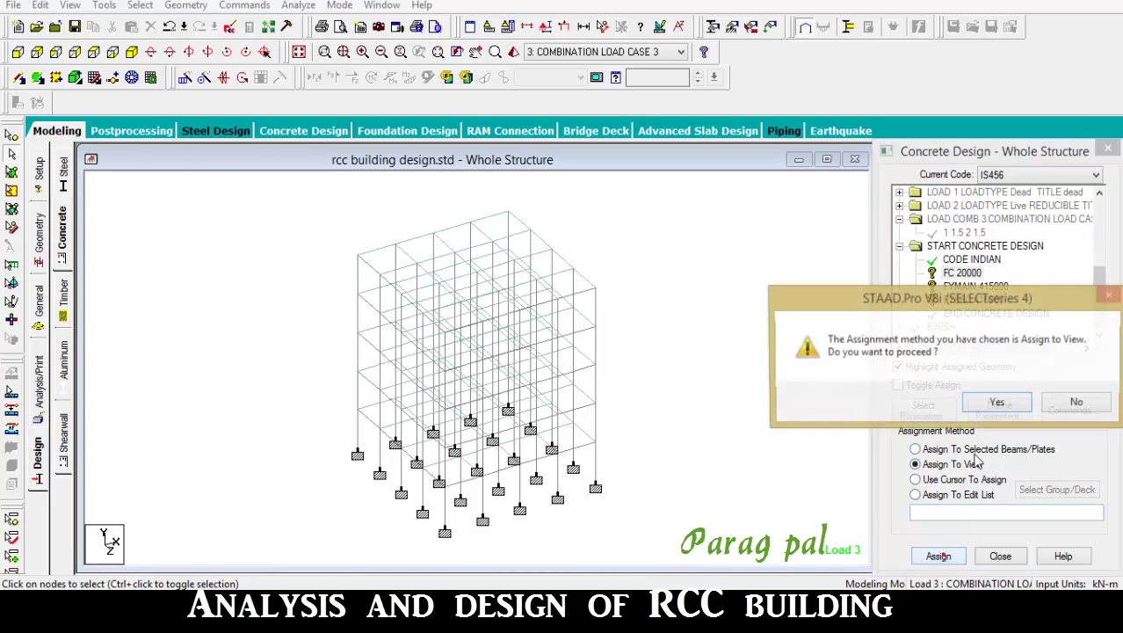
click(997, 403)
click(962, 286)
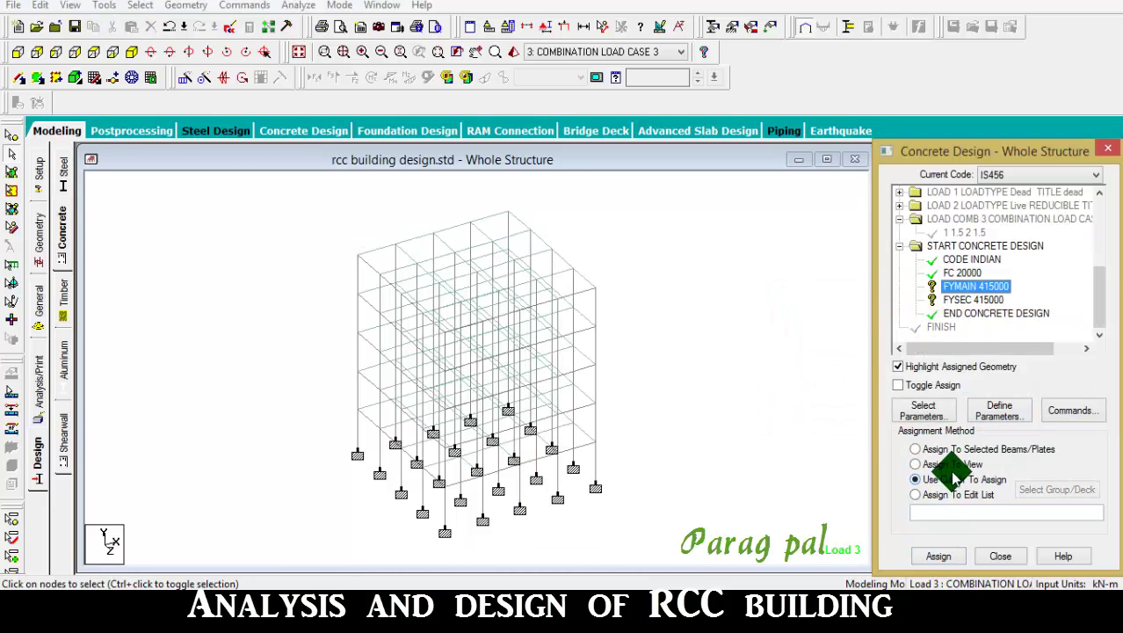
click(954, 463)
click(938, 556)
click(999, 403)
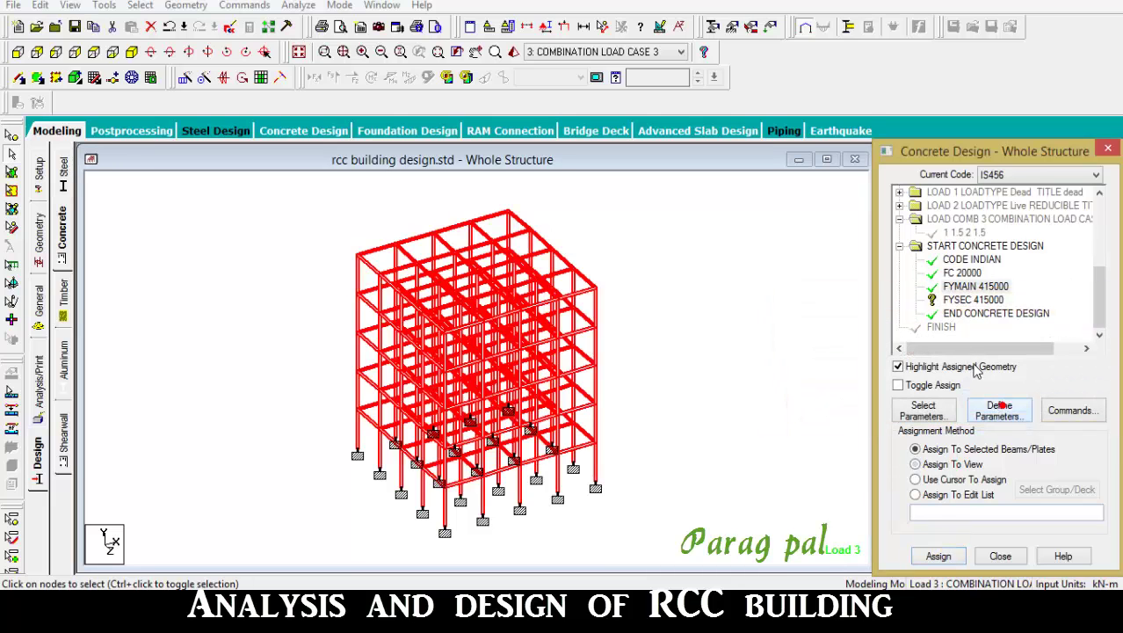
click(957, 300)
click(944, 464)
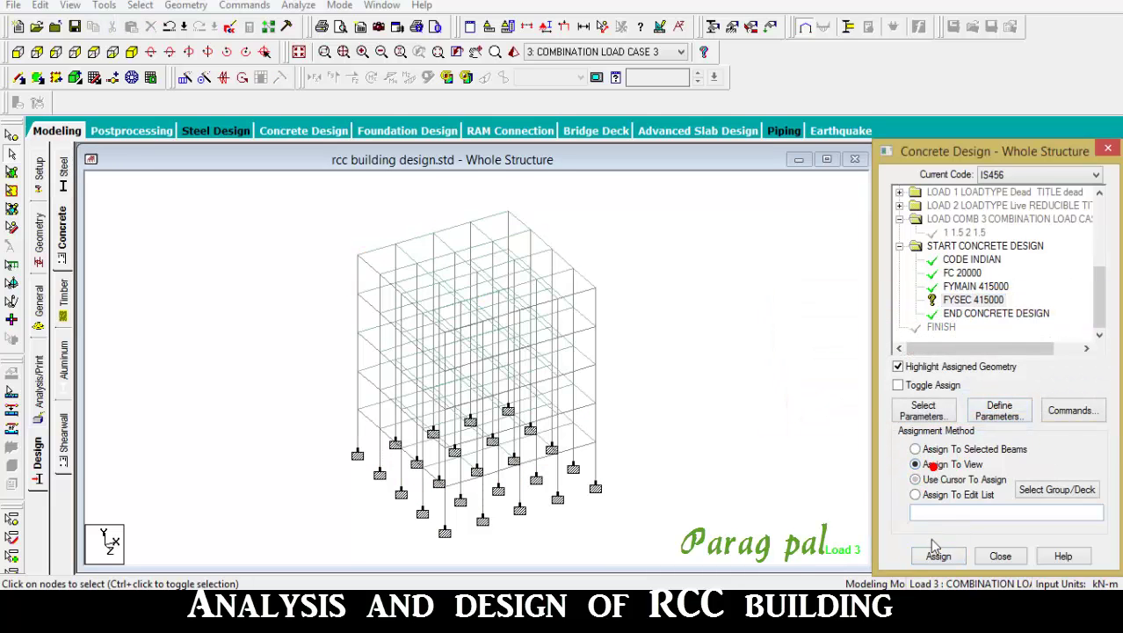
click(938, 555)
click(995, 397)
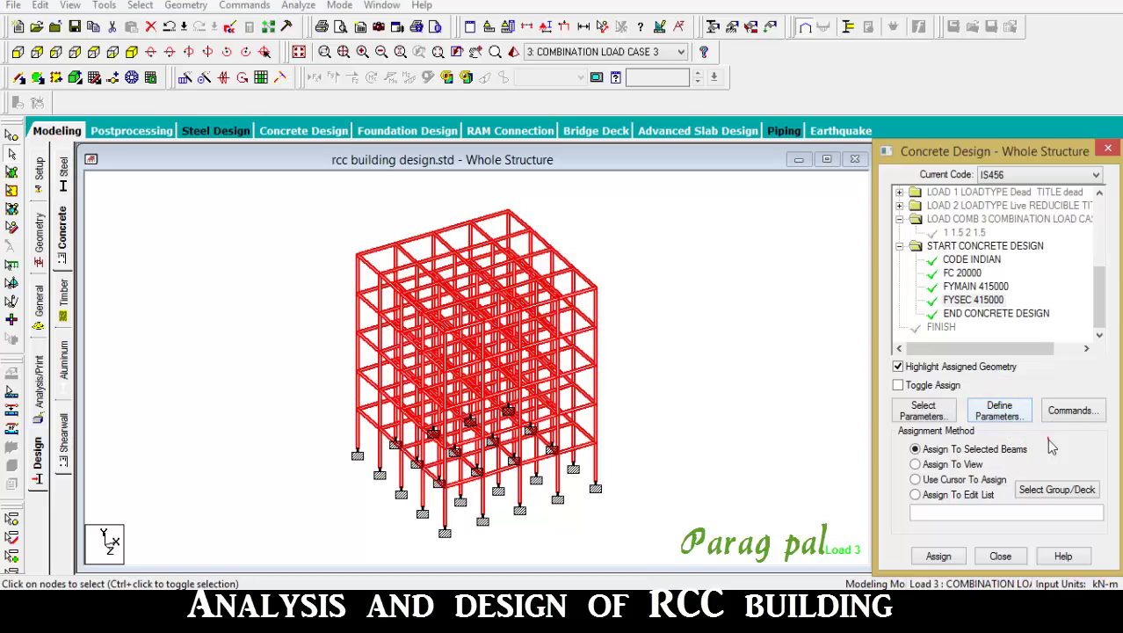
- Add DESIGN BEAM, DESIGN COLUMN, DESIGN SLAB/ELEMENT and TAKE OFF commands to the IS456 block
click(1072, 411)
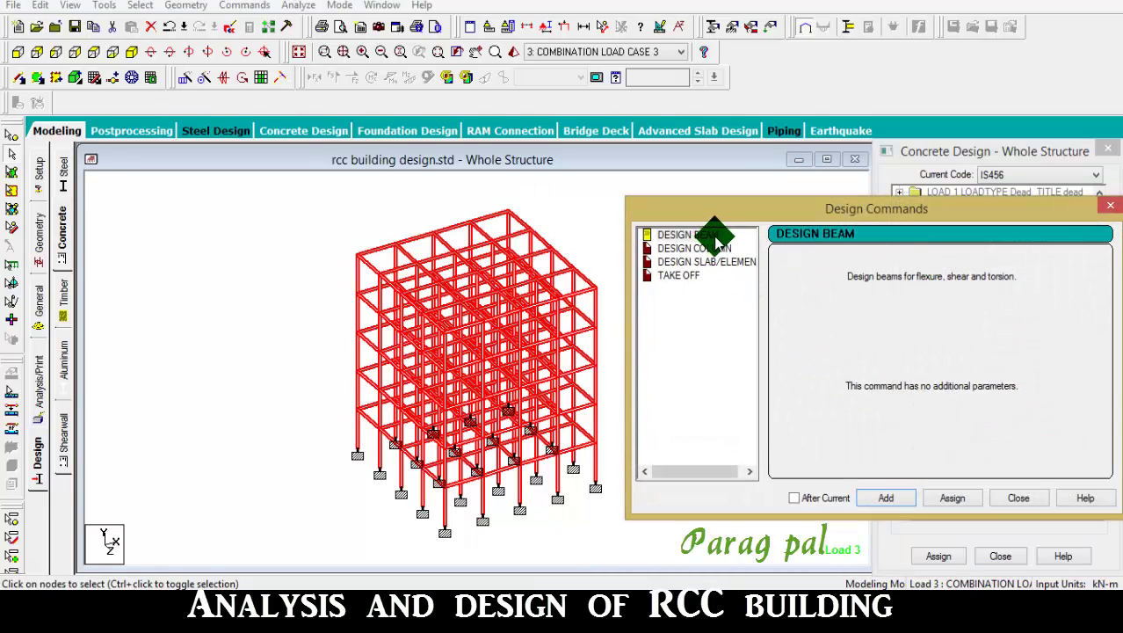
click(872, 497)
click(692, 249)
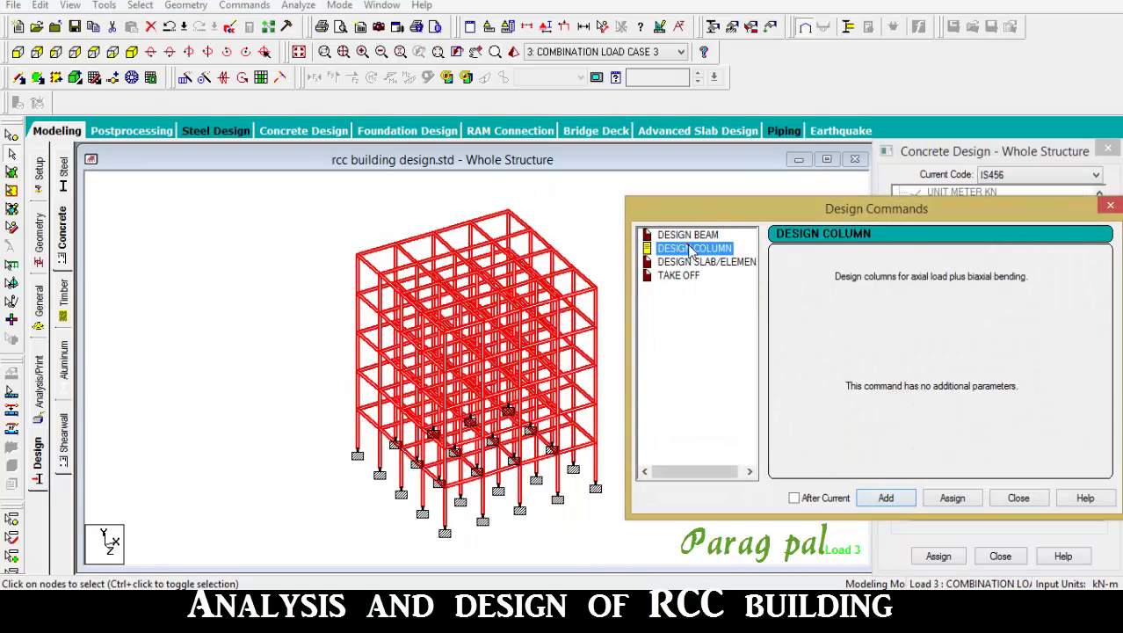
click(870, 497)
click(690, 262)
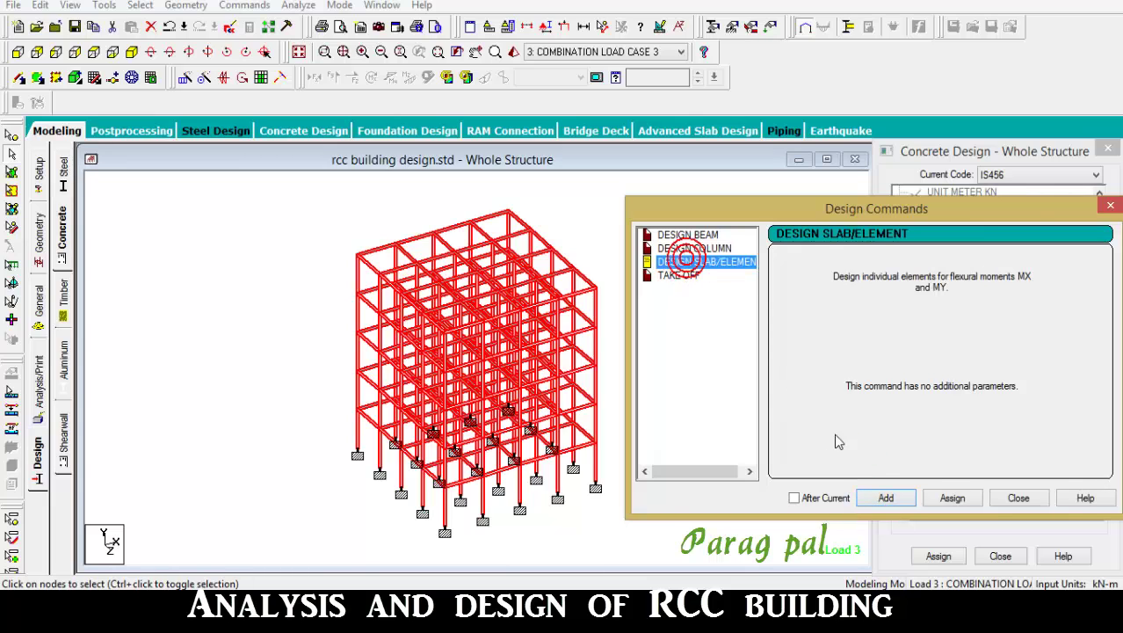
click(893, 497)
click(688, 278)
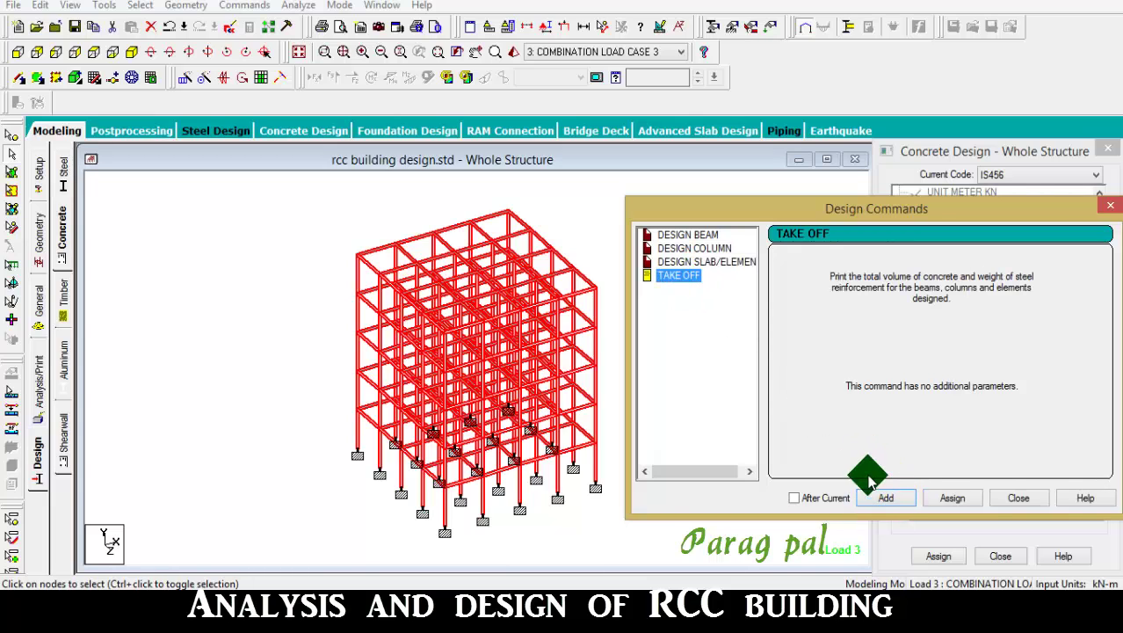
click(885, 498)
click(1016, 498)
click(1014, 311)
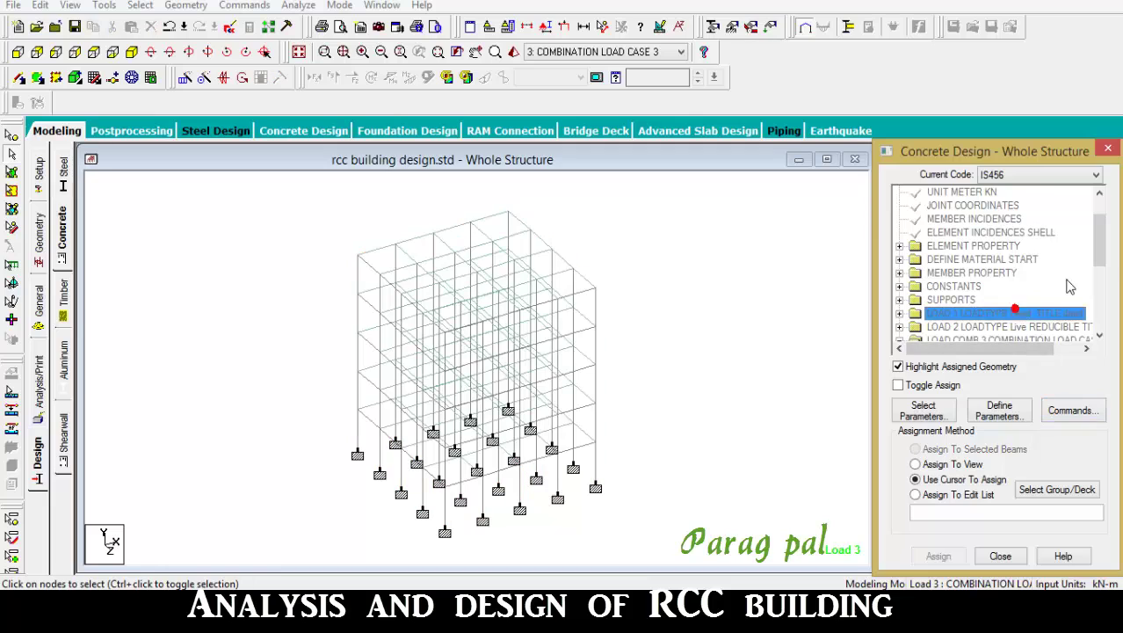
- Assign DESIGN BEAM to all beams parallel to X and Z
drag(1097, 250, 1098, 312)
click(975, 260)
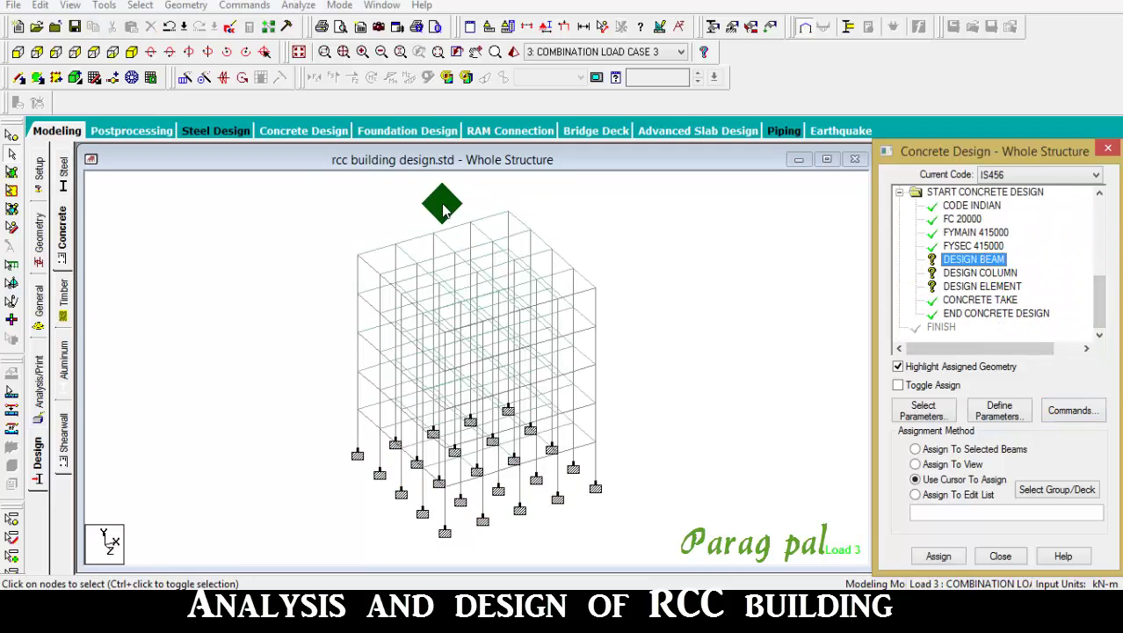
click(140, 7)
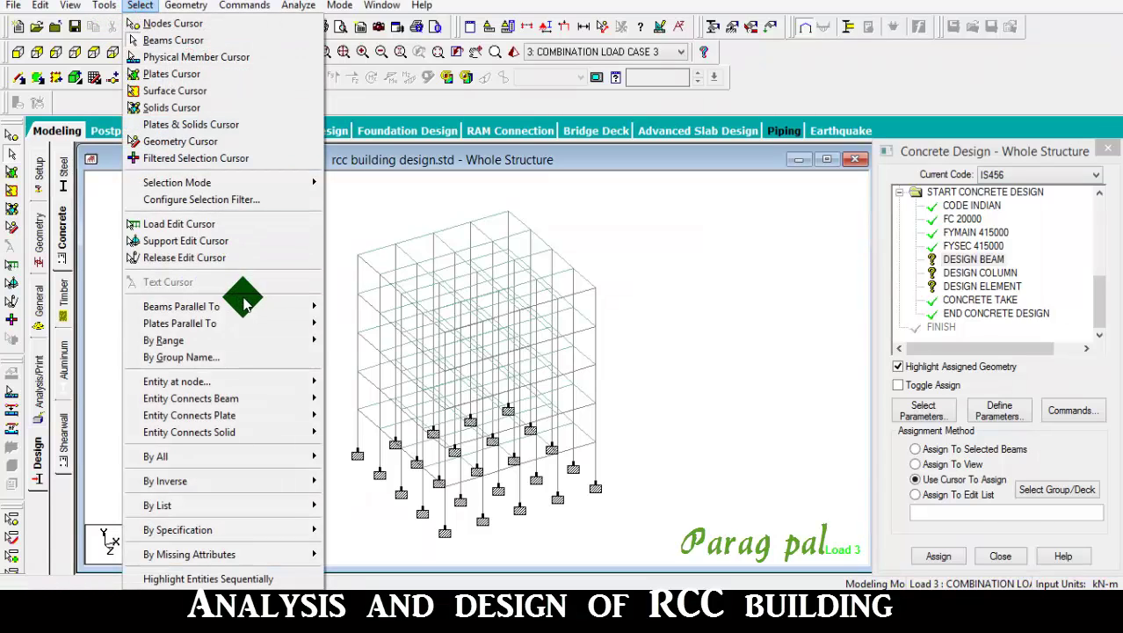
mouse_move(255, 230)
click(328, 310)
click(141, 6)
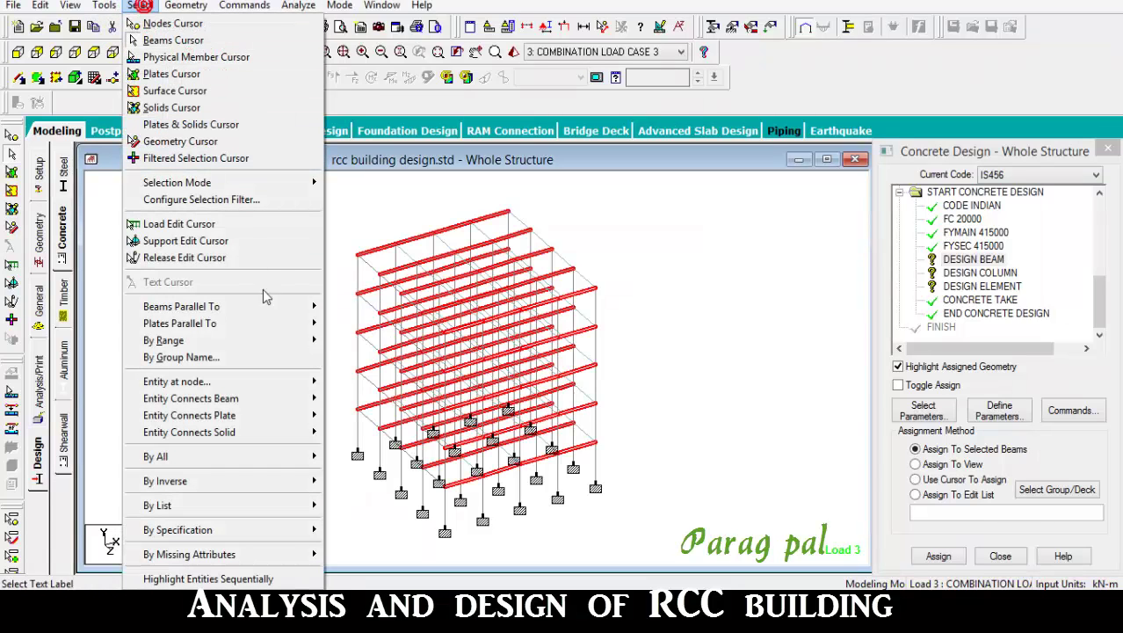
mouse_move(285, 306)
click(345, 340)
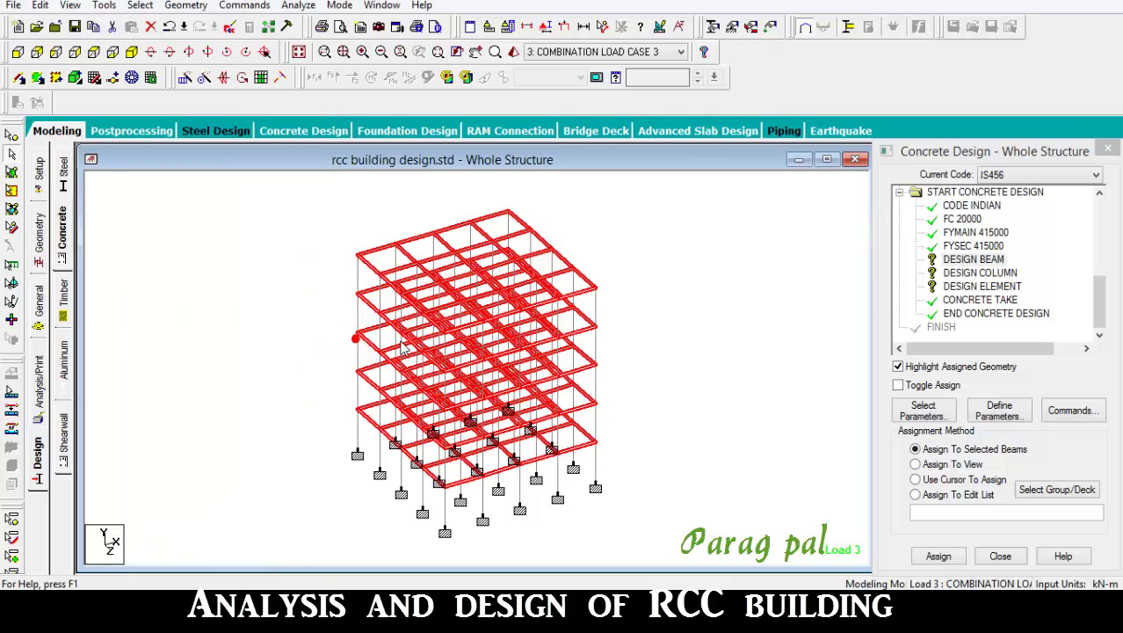
click(930, 553)
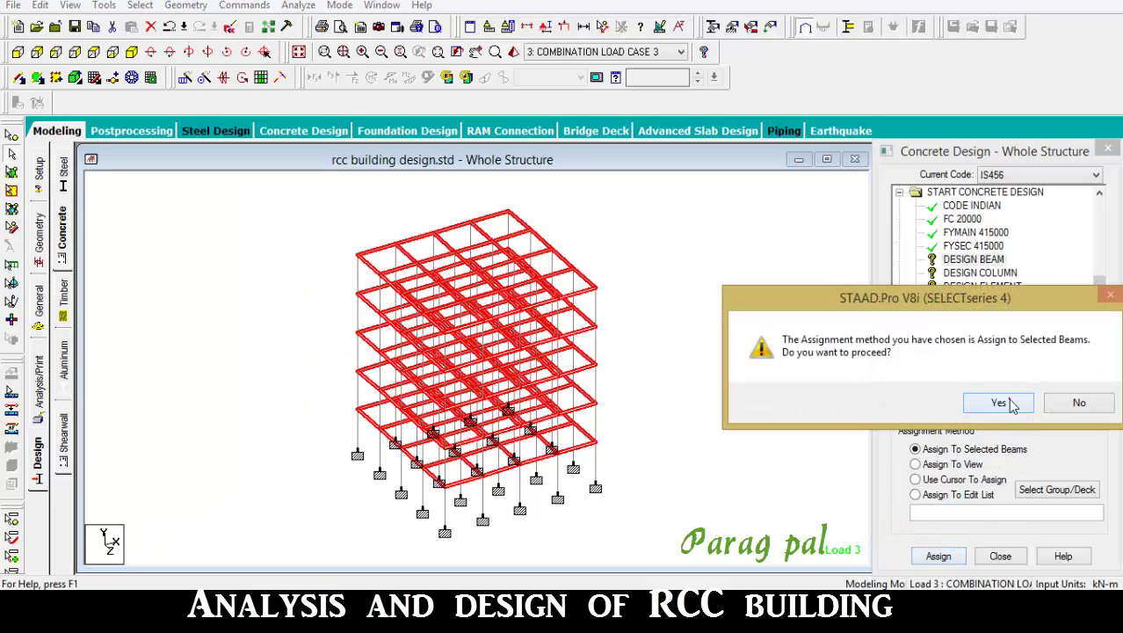
click(928, 401)
- Assign DESIGN COLUMN to all vertical members parallel to Y
click(969, 274)
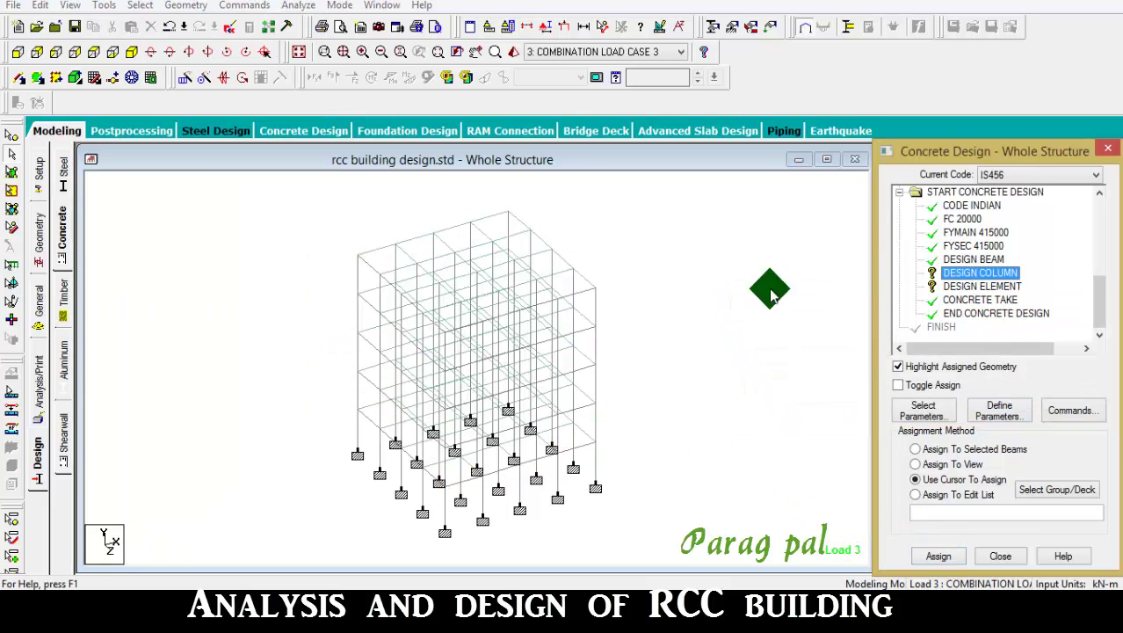
click(140, 6)
mouse_move(273, 307)
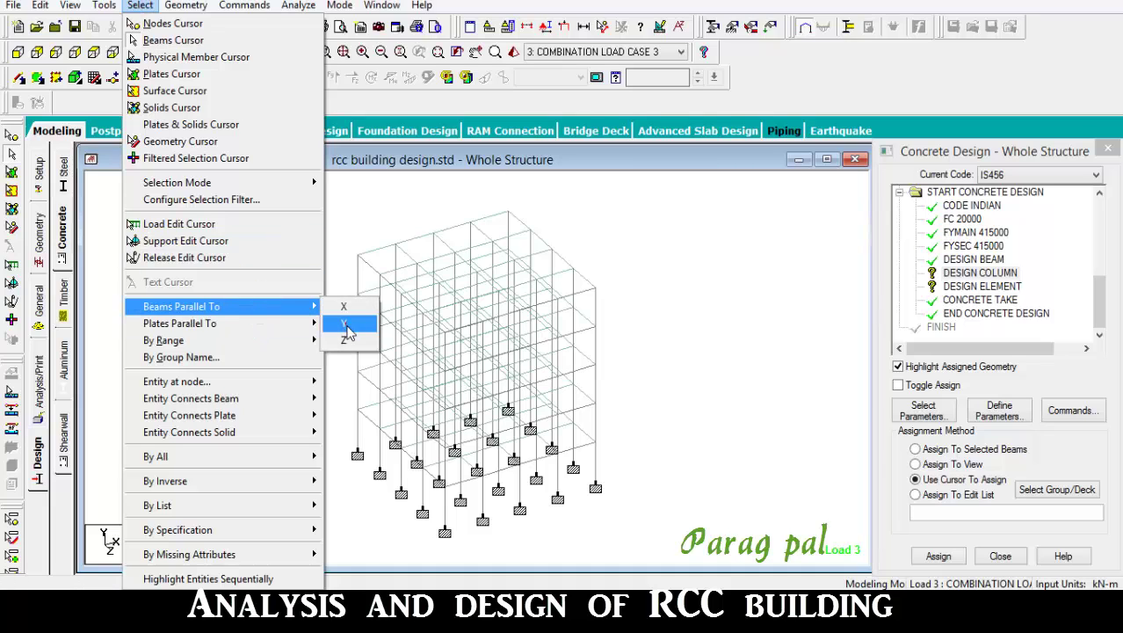
click(346, 325)
click(921, 559)
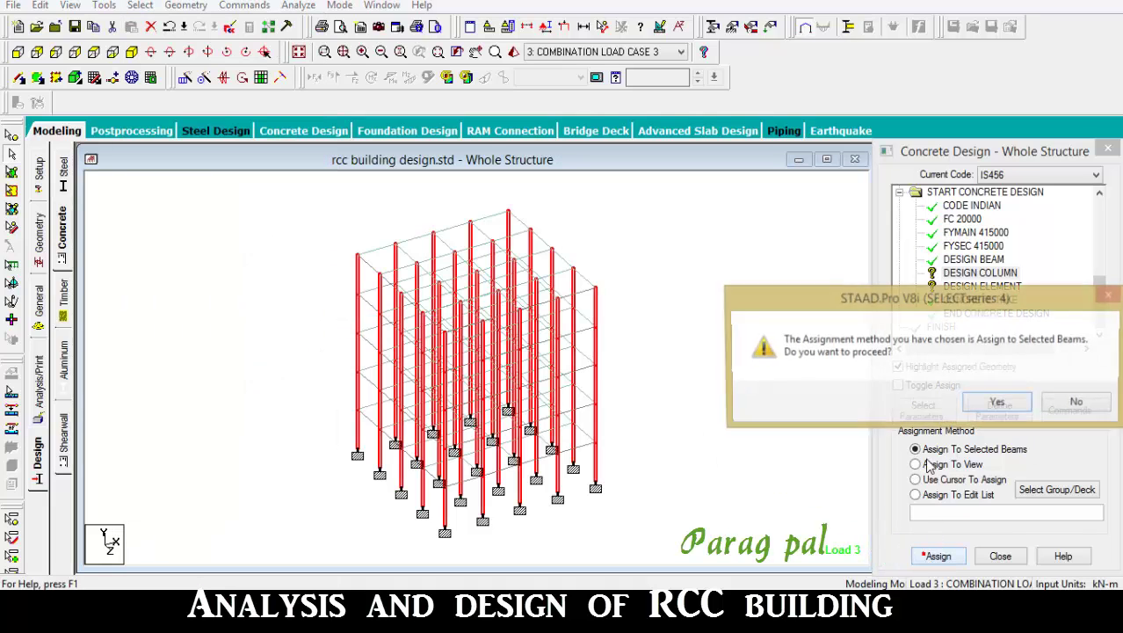
click(984, 400)
- Assign DESIGN ELEMENT to all slab plates selected in the model
click(984, 287)
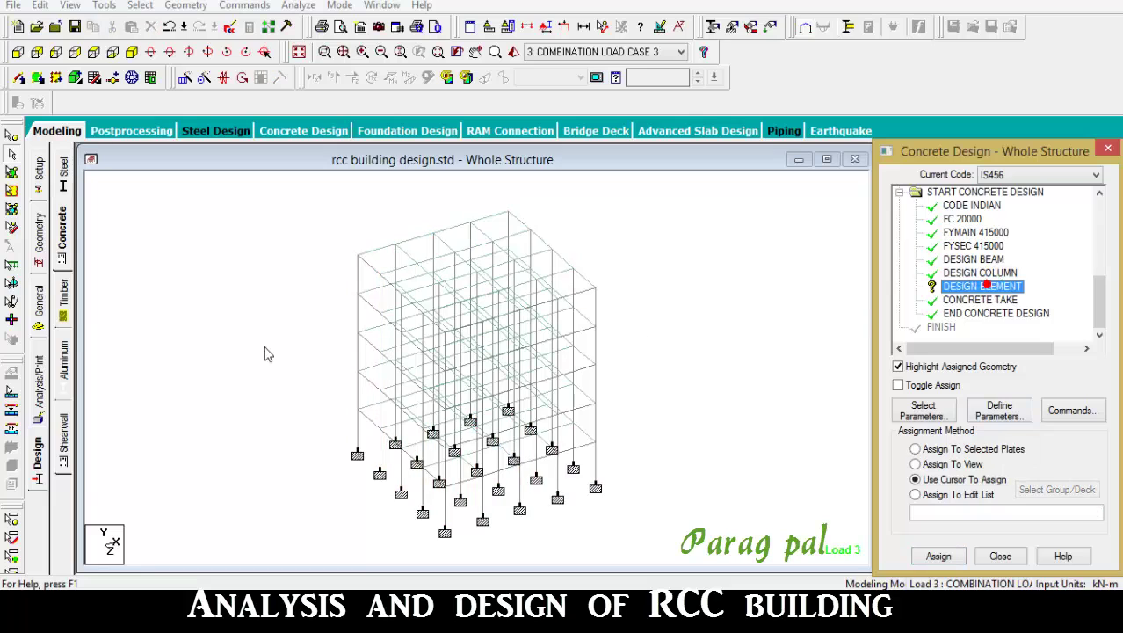
click(13, 176)
drag(157, 180, 771, 578)
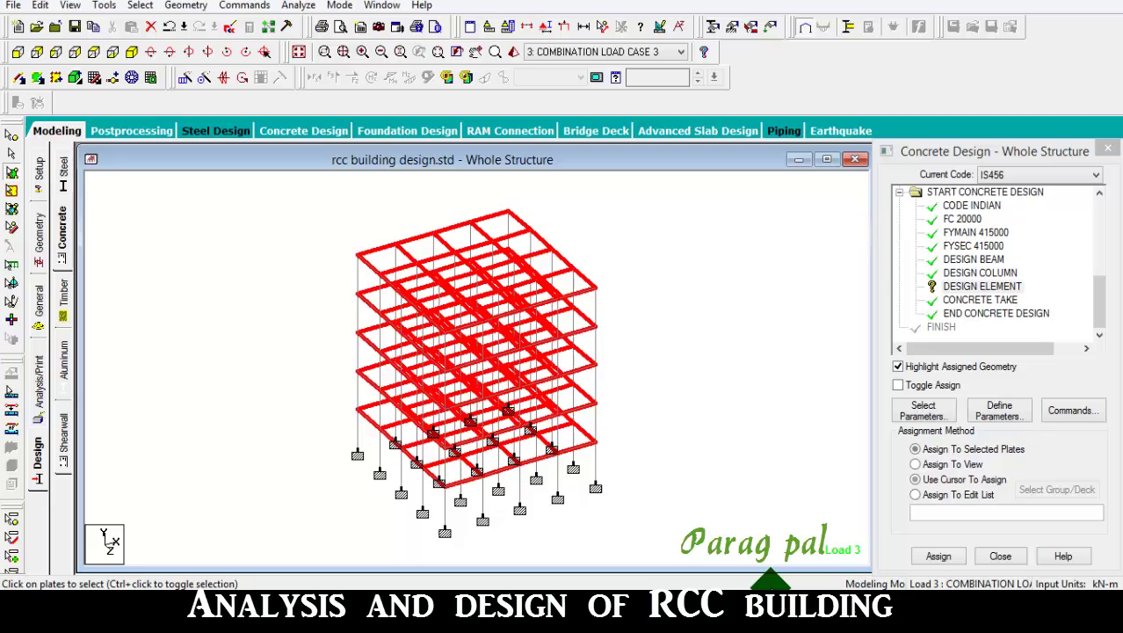
click(936, 555)
click(997, 405)
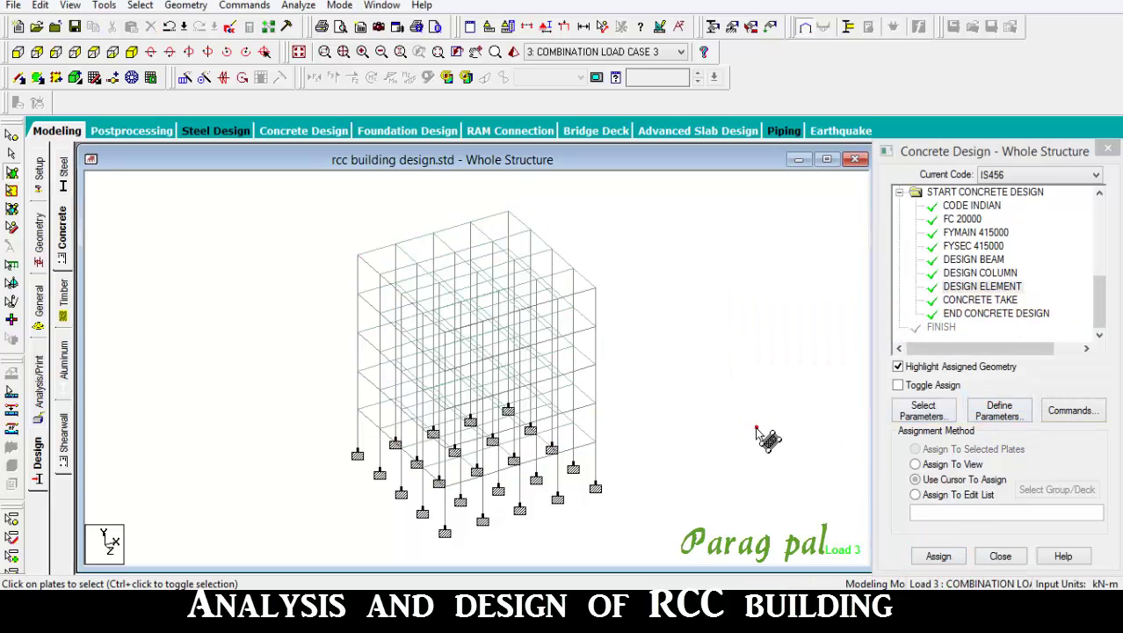
right_click(180, 386)
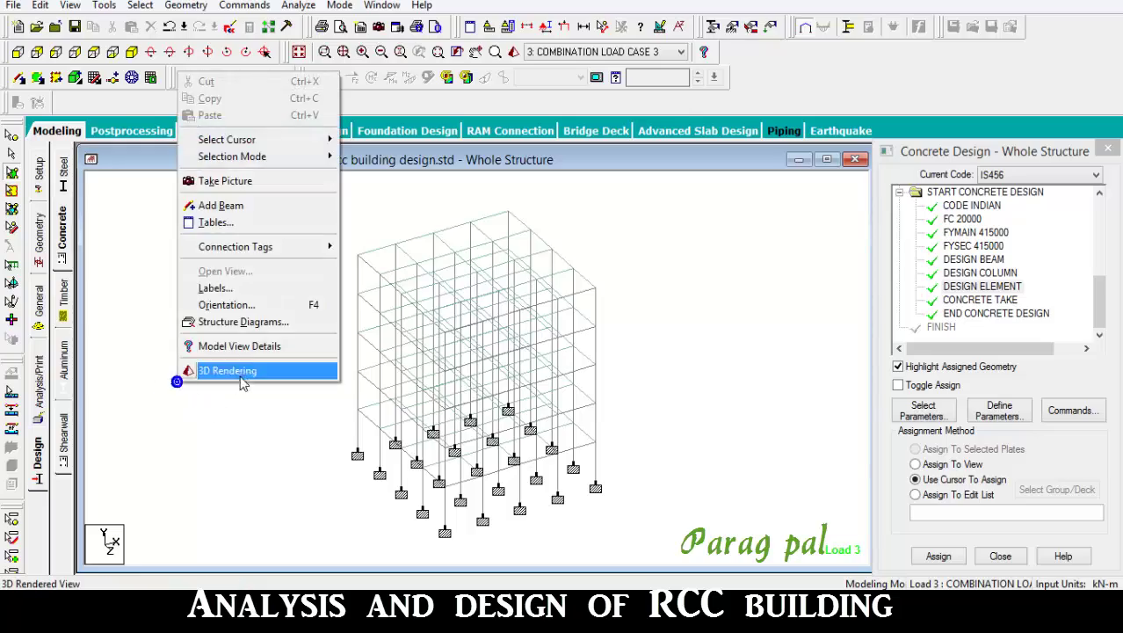
click(189, 371)
drag(719, 352, 354, 295)
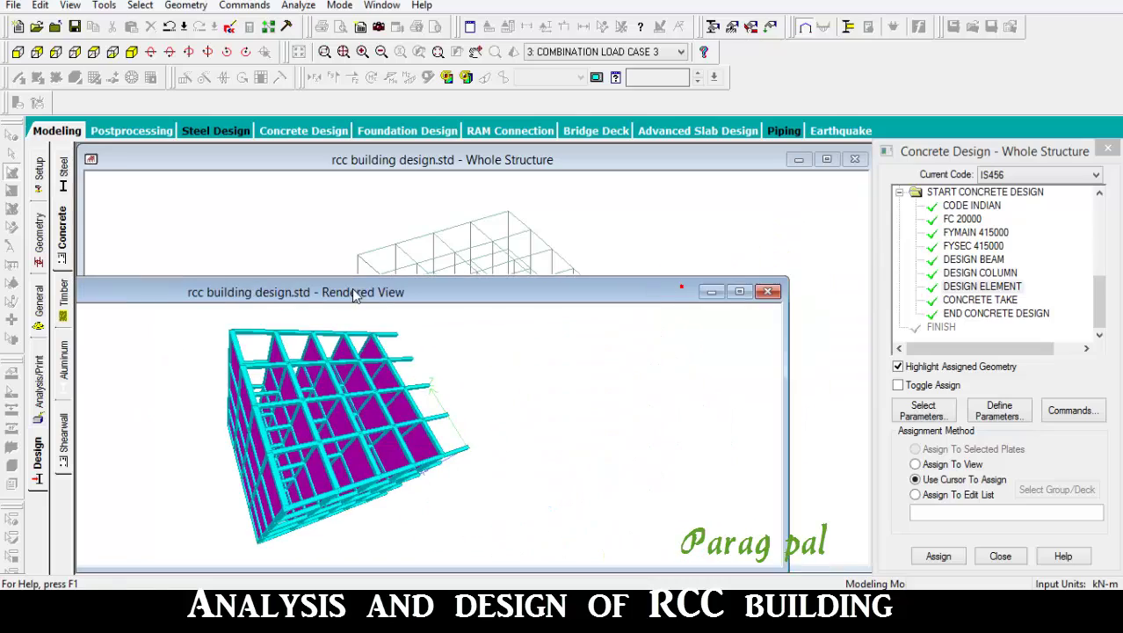
click(768, 292)
- Add a PERFORM ANALYSIS command with Print Option All, then run the analysis
click(35, 400)
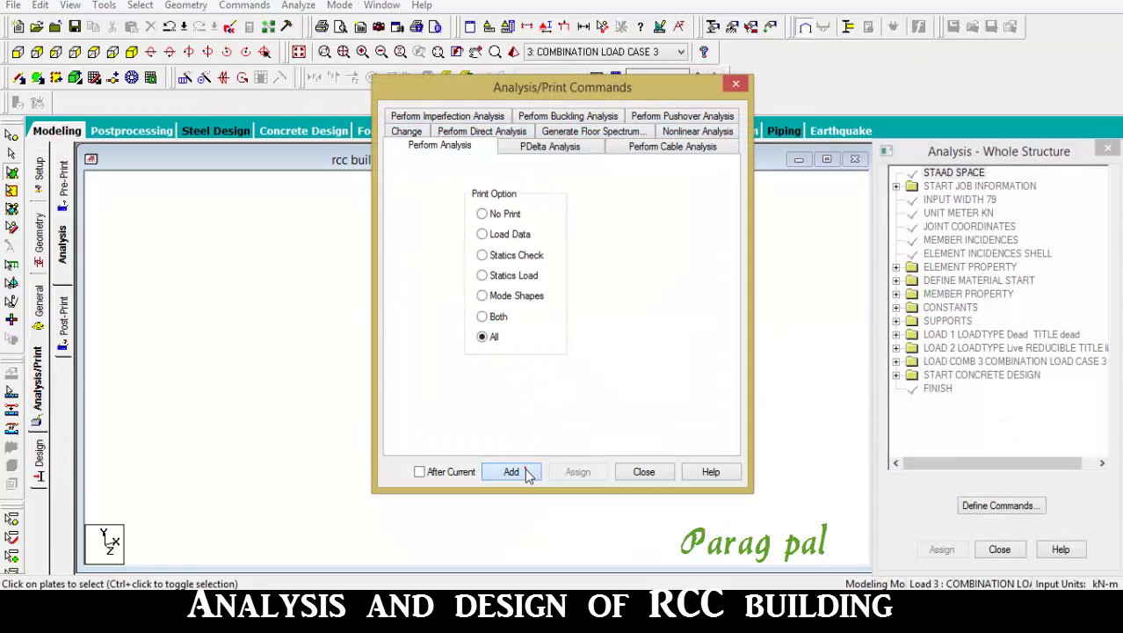
click(527, 474)
click(671, 474)
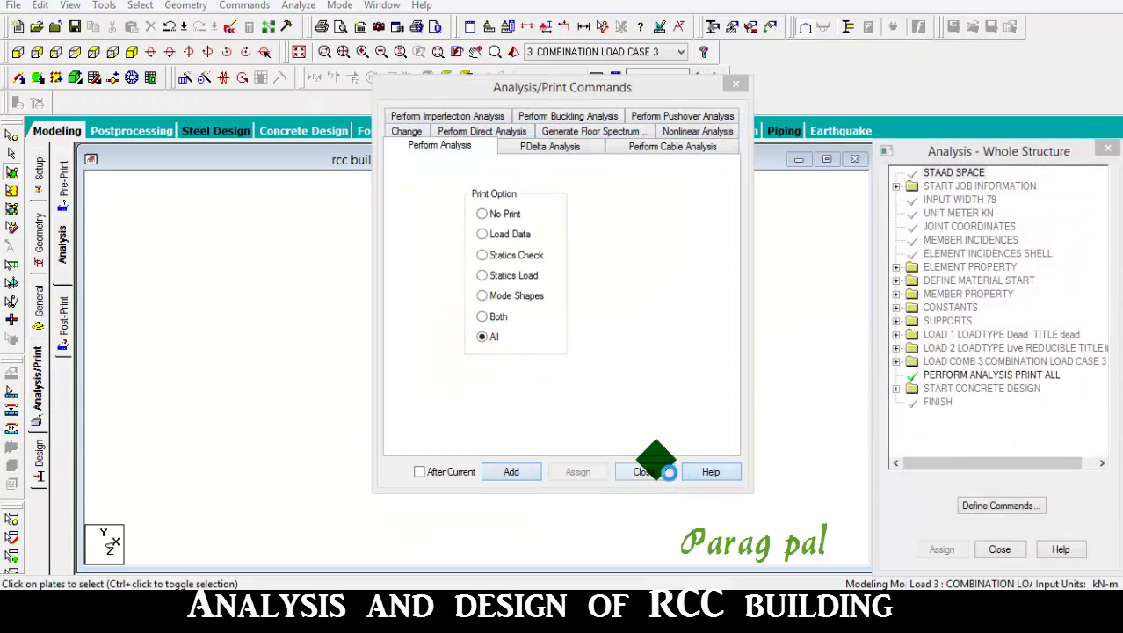
click(751, 72)
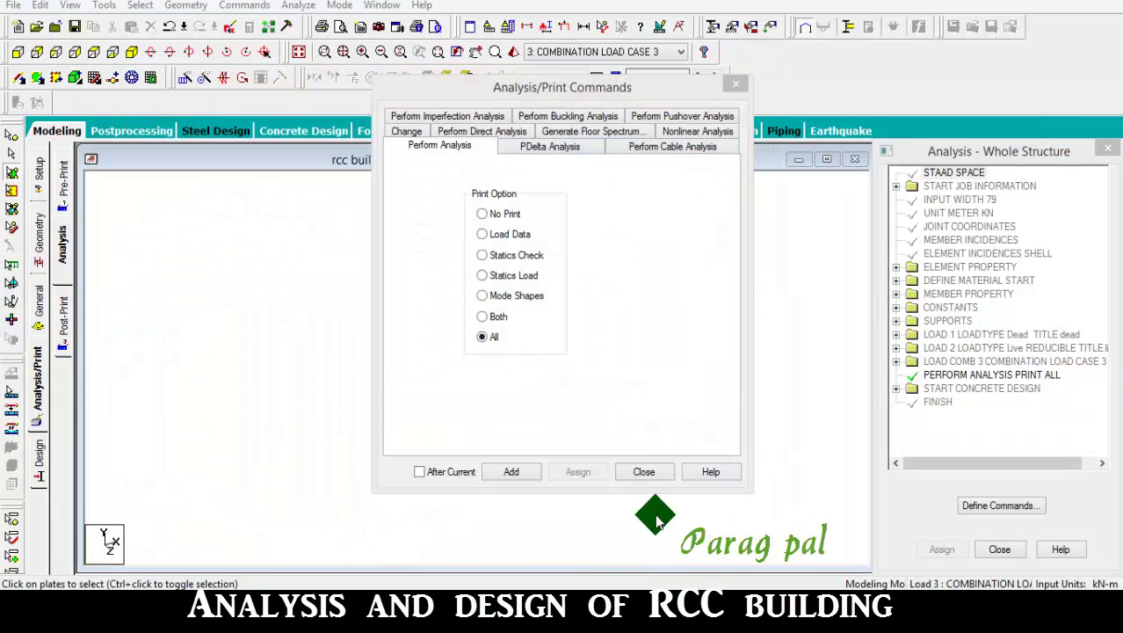
click(647, 474)
click(294, 5)
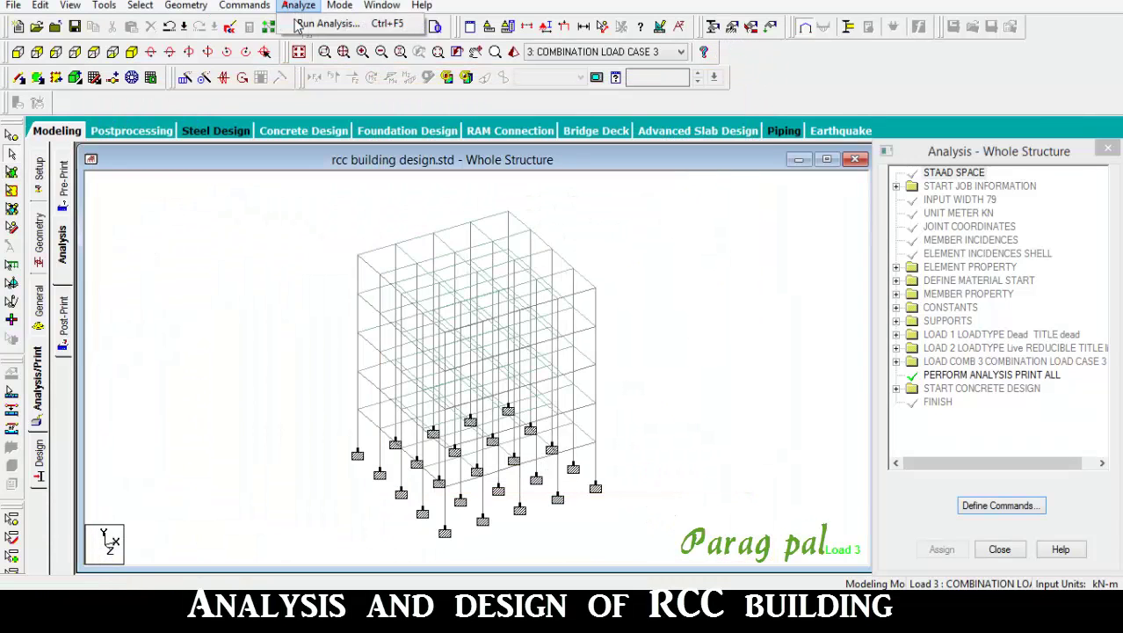
click(316, 22)
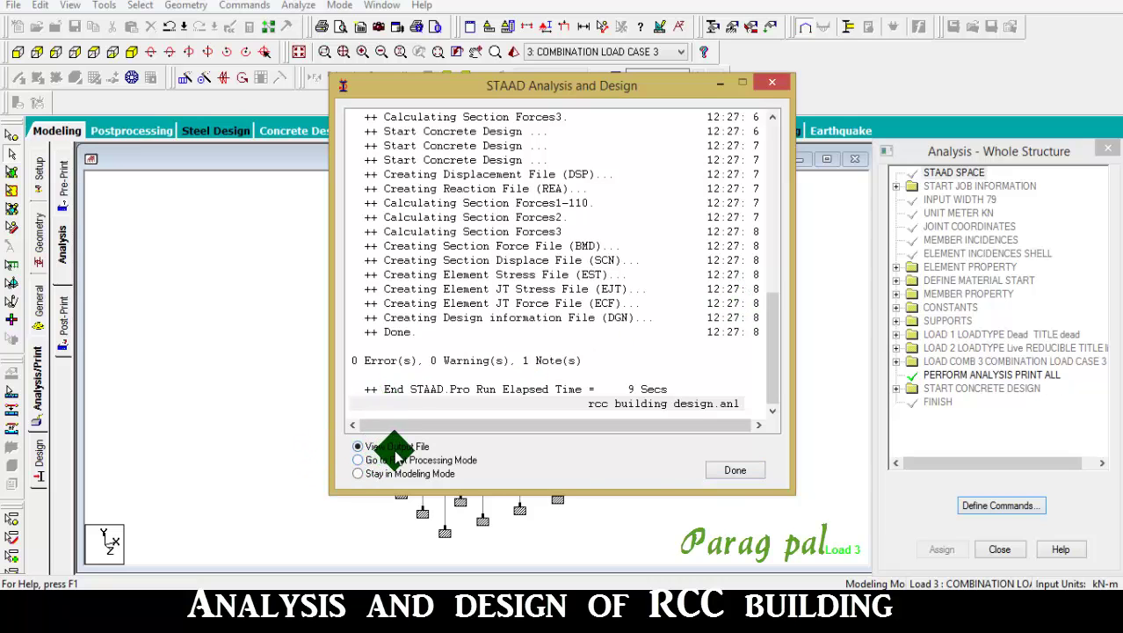
- Open the analysis output report and go to the CONCRETE DESIGN results, marking the end-support shear line
click(729, 470)
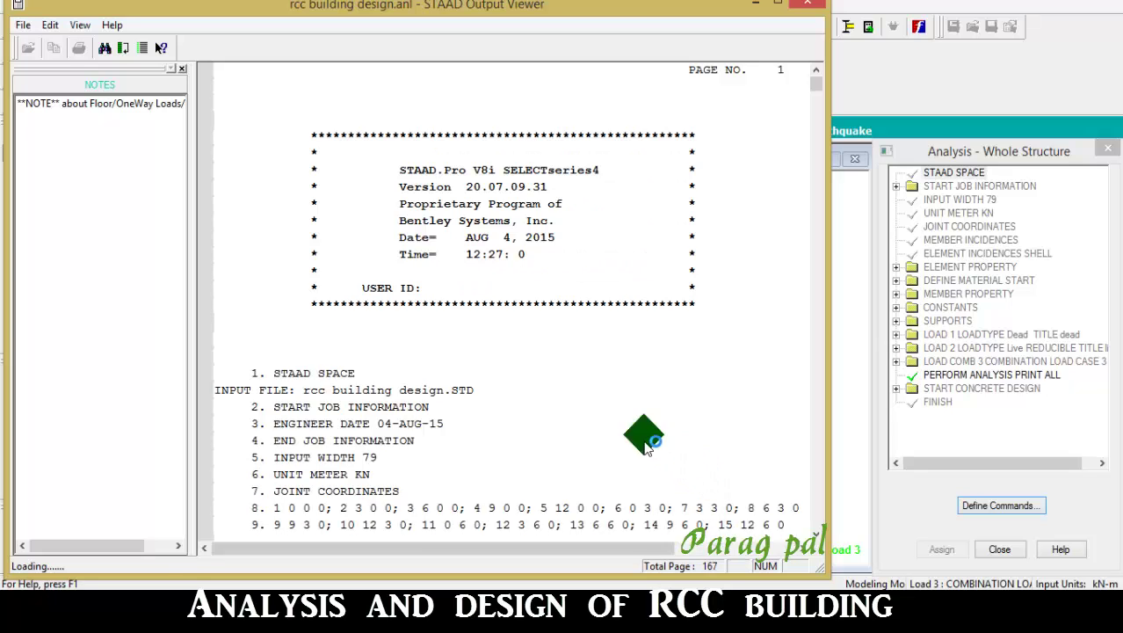
click(114, 103)
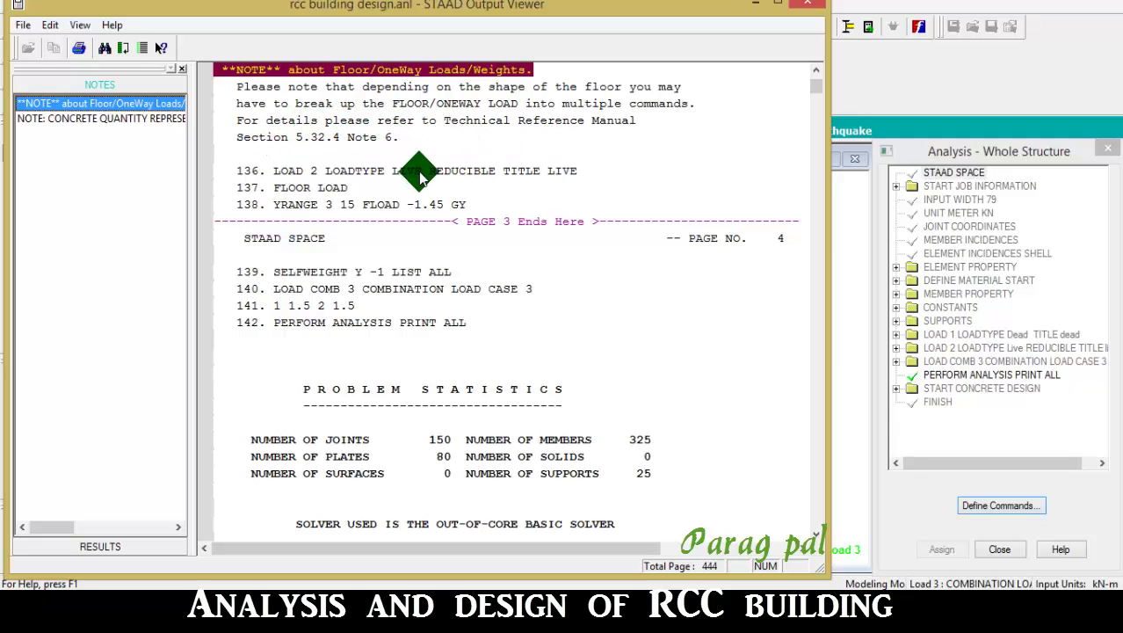
click(100, 546)
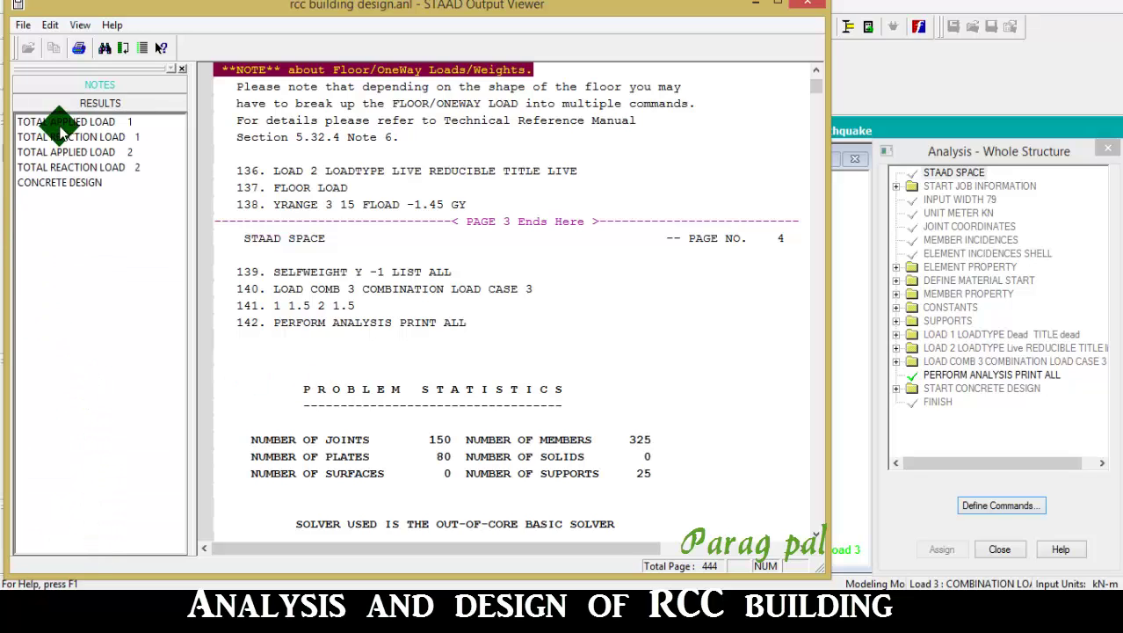
click(92, 182)
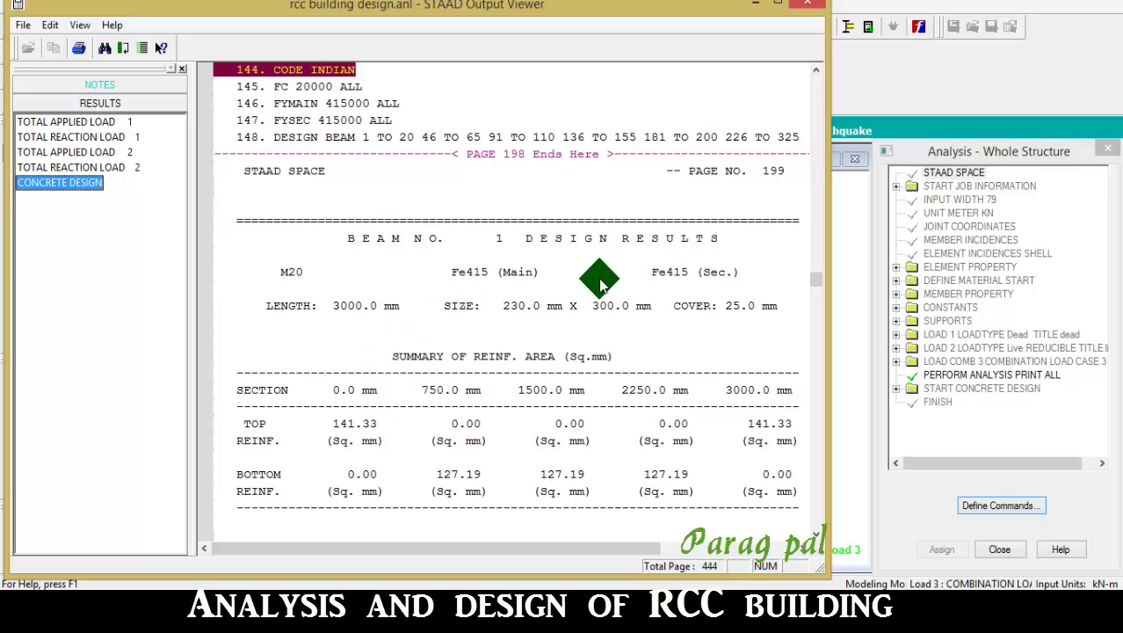
mouse_move(817, 279)
mouse_down()
mouse_move(816, 268)
mouse_move(818, 285)
mouse_up()
click(551, 254)
scroll(554, 256, up, 2)
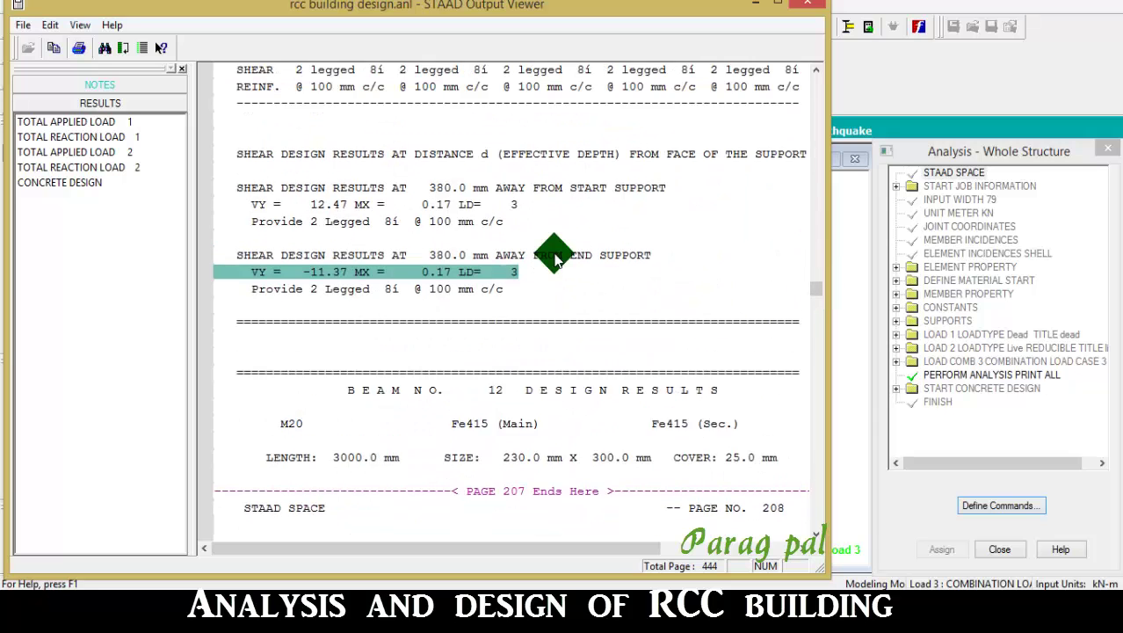
scroll(553, 256, up, 4)
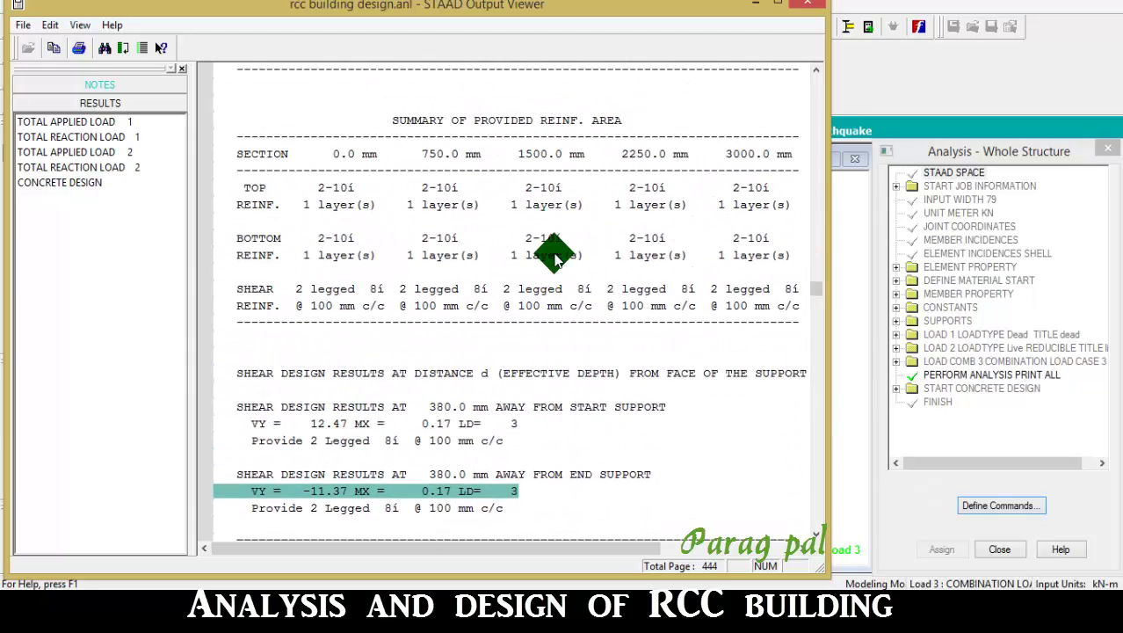
scroll(553, 256, up, 3)
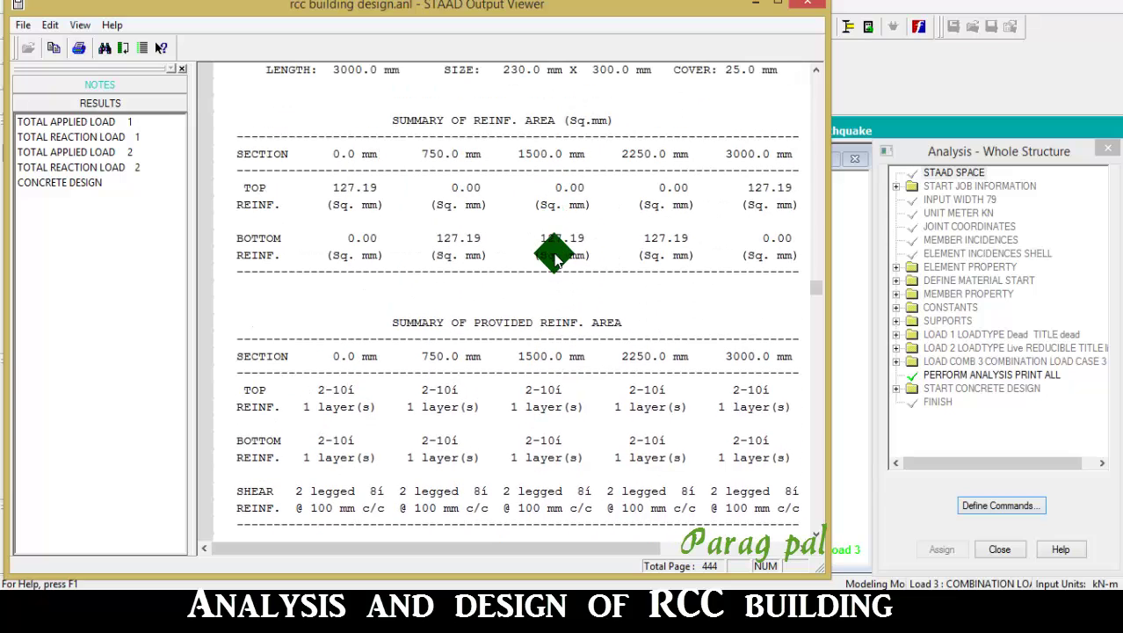
scroll(553, 257, up, 3)
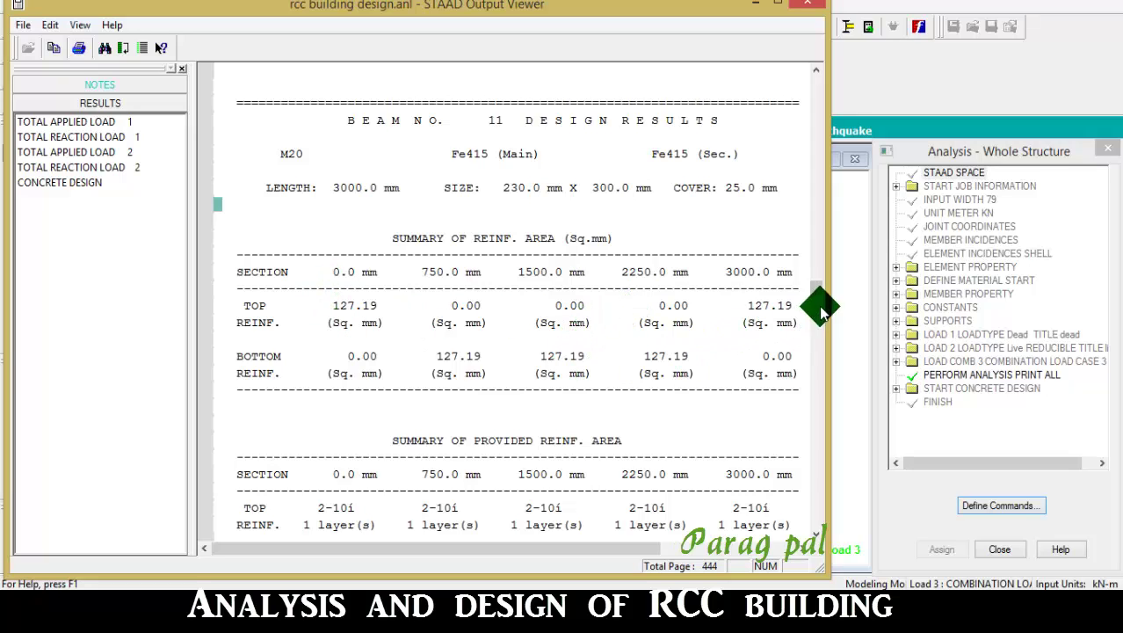
click(472, 458)
scroll(358, 502, down, 1)
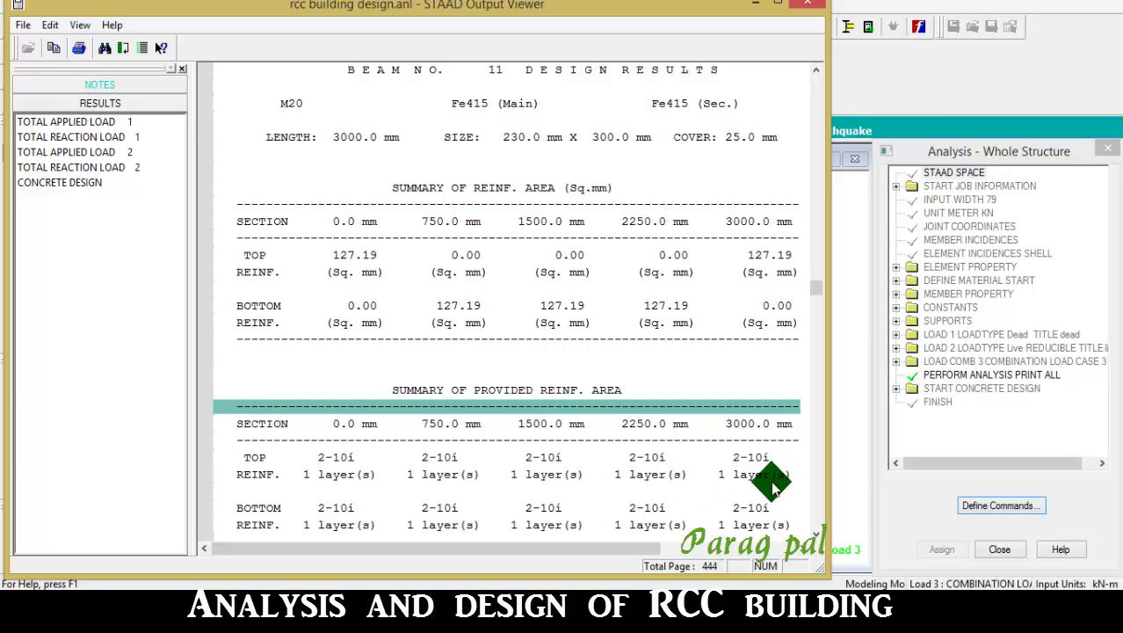
scroll(615, 481, down, 1)
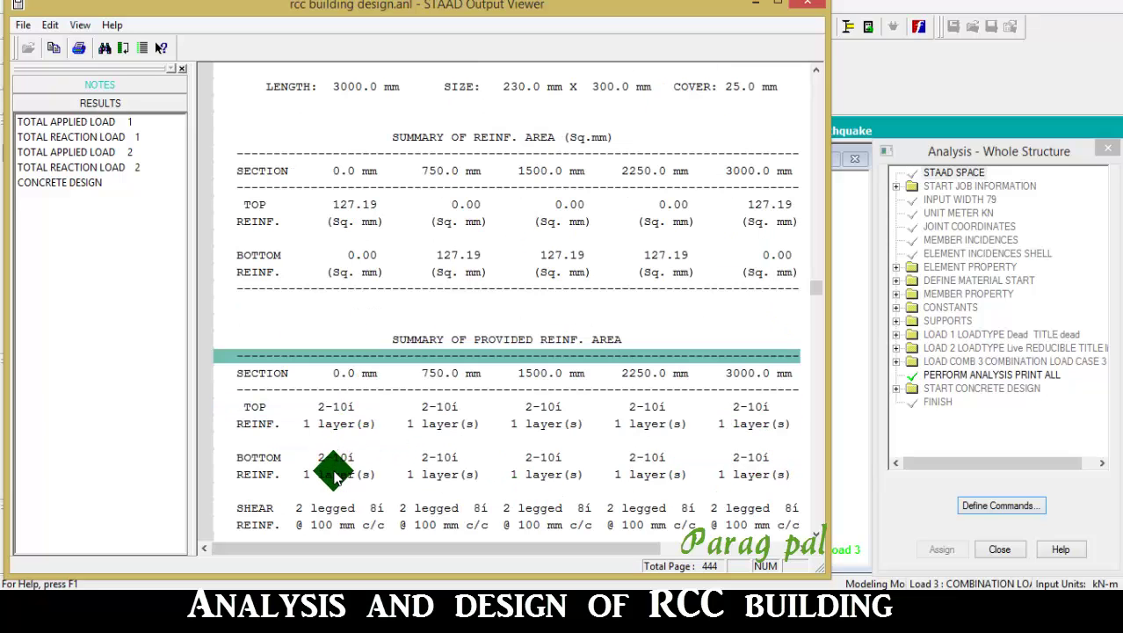
scroll(334, 475, down, 1)
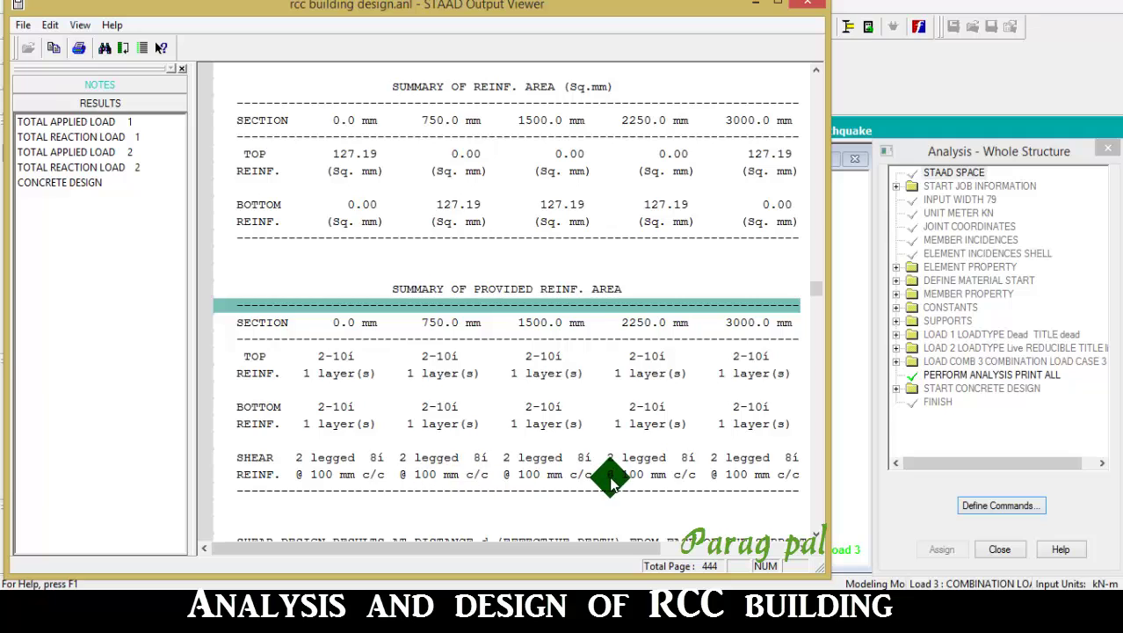
scroll(606, 471, down, 1)
scroll(571, 468, down, 2)
scroll(527, 461, down, 1)
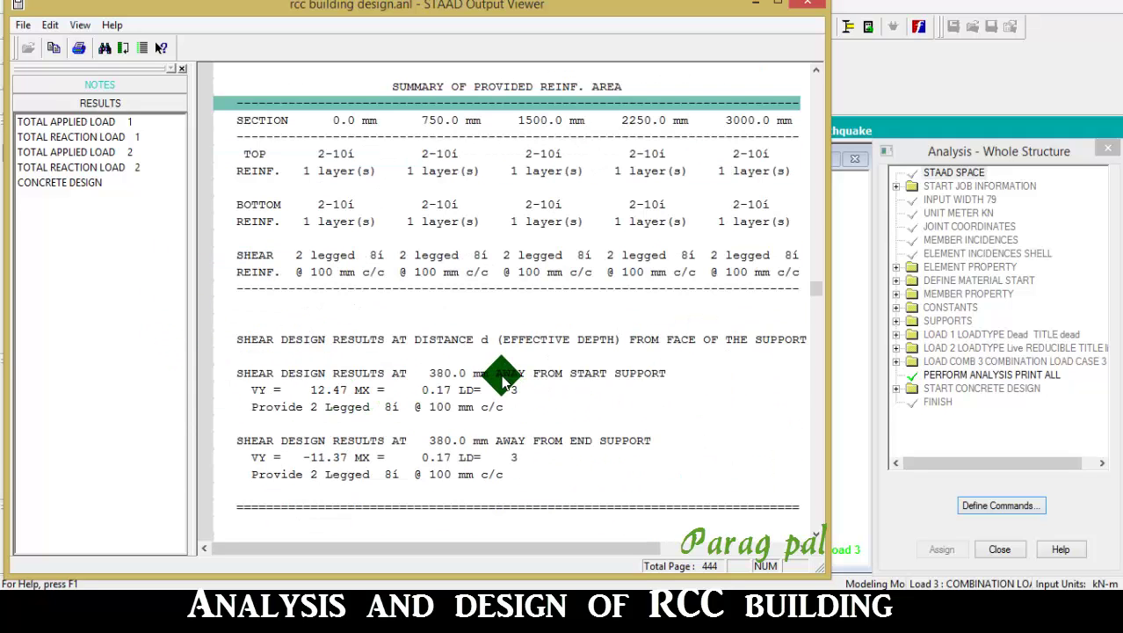
scroll(424, 338, down, 2)
scroll(807, 250, down, 8)
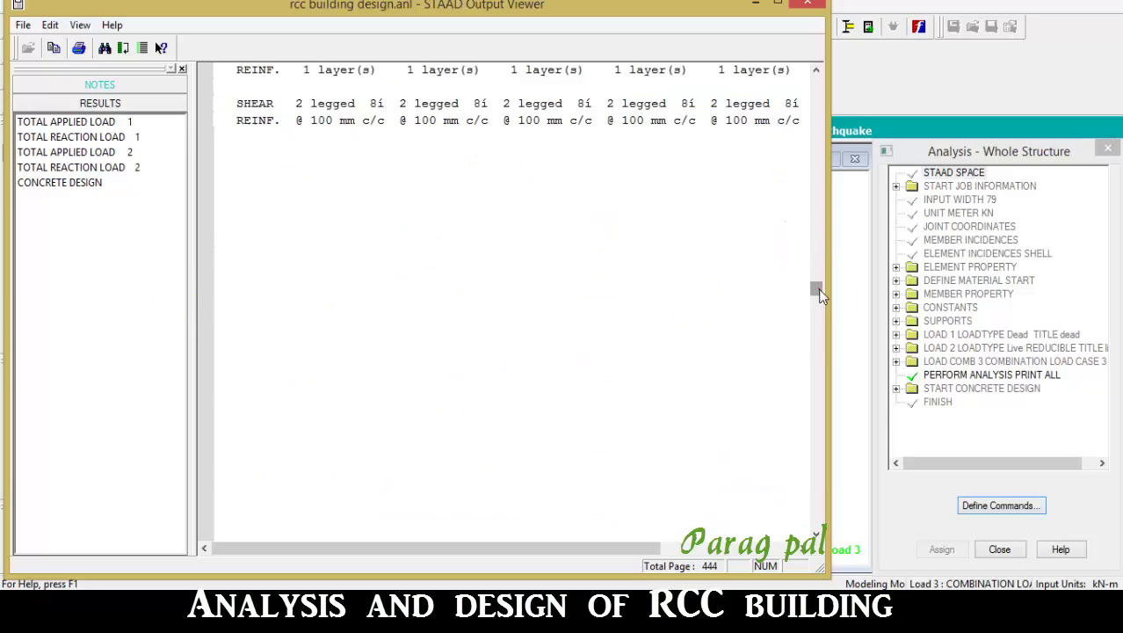
- Review the column design results, marking the provided capacity line with IR 0.79
drag(813, 347, 806, 460)
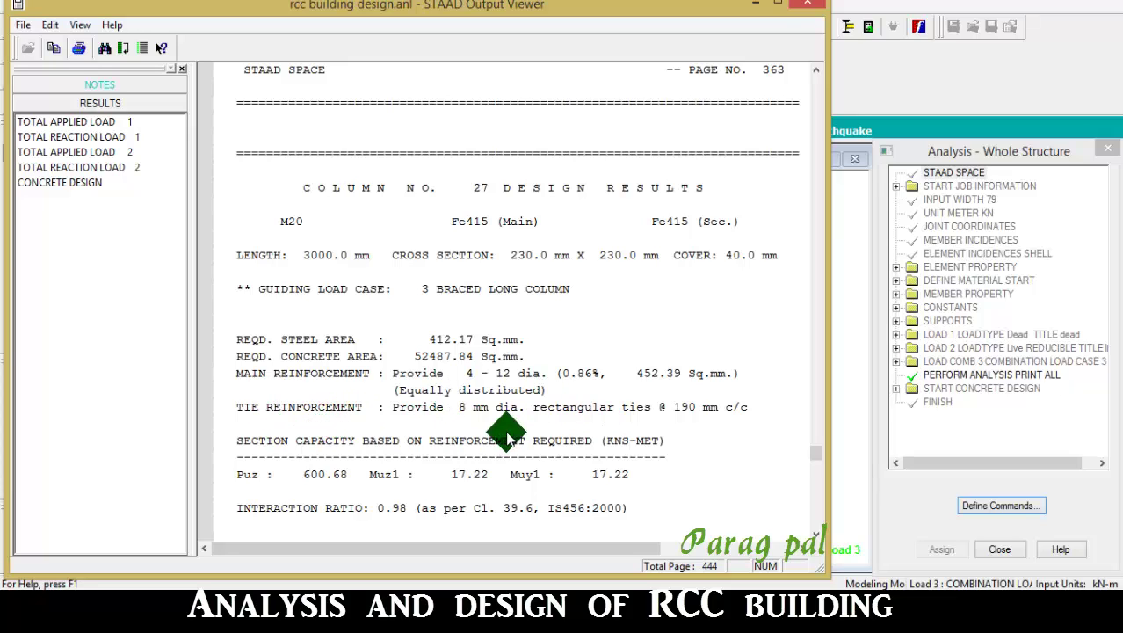
click(813, 453)
scroll(814, 461, down, 5)
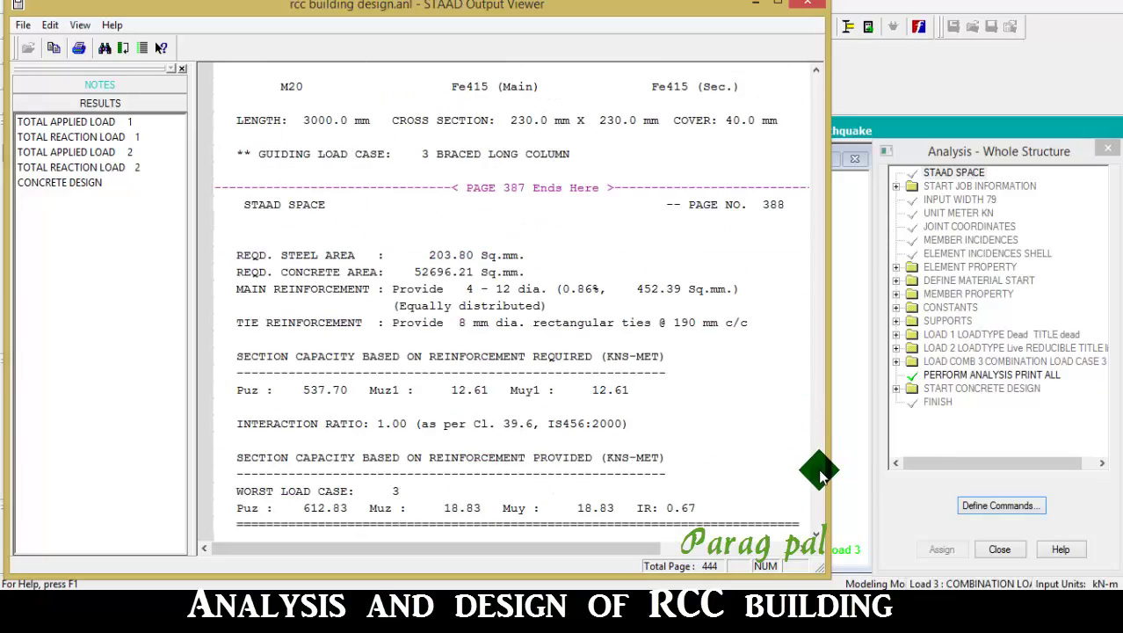
scroll(821, 478, down, 15)
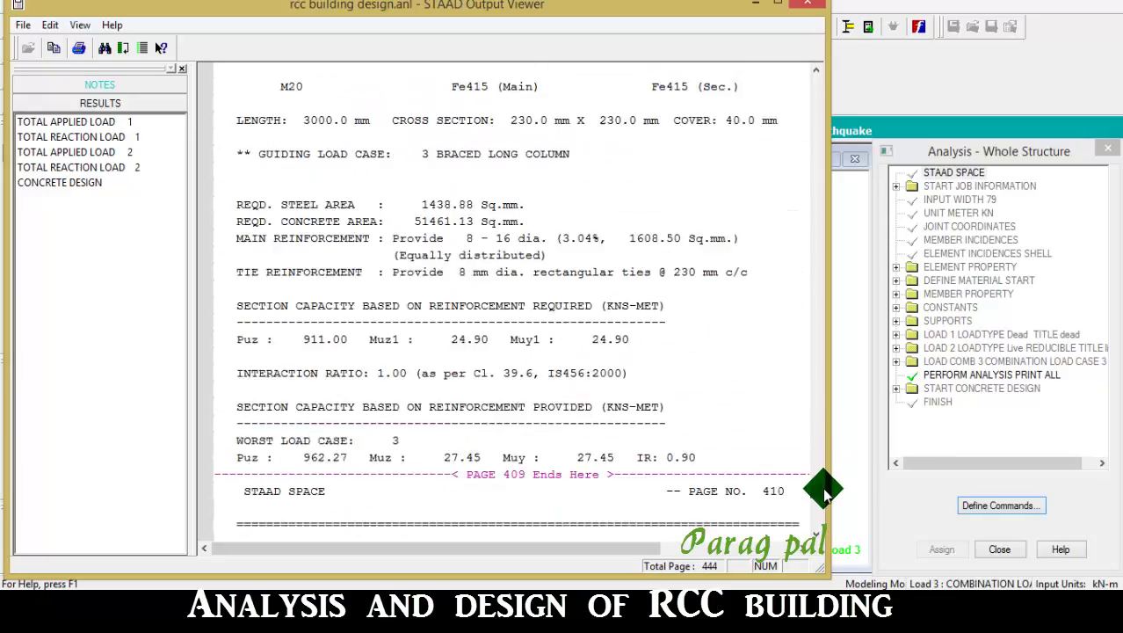
scroll(823, 505, down, 15)
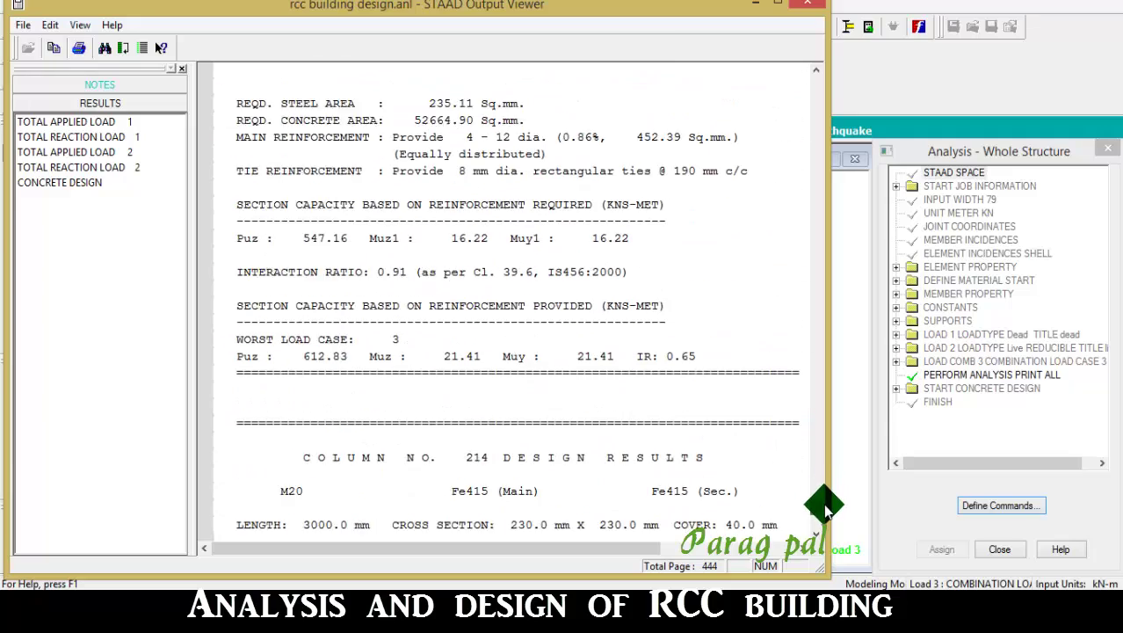
scroll(822, 510, down, 3)
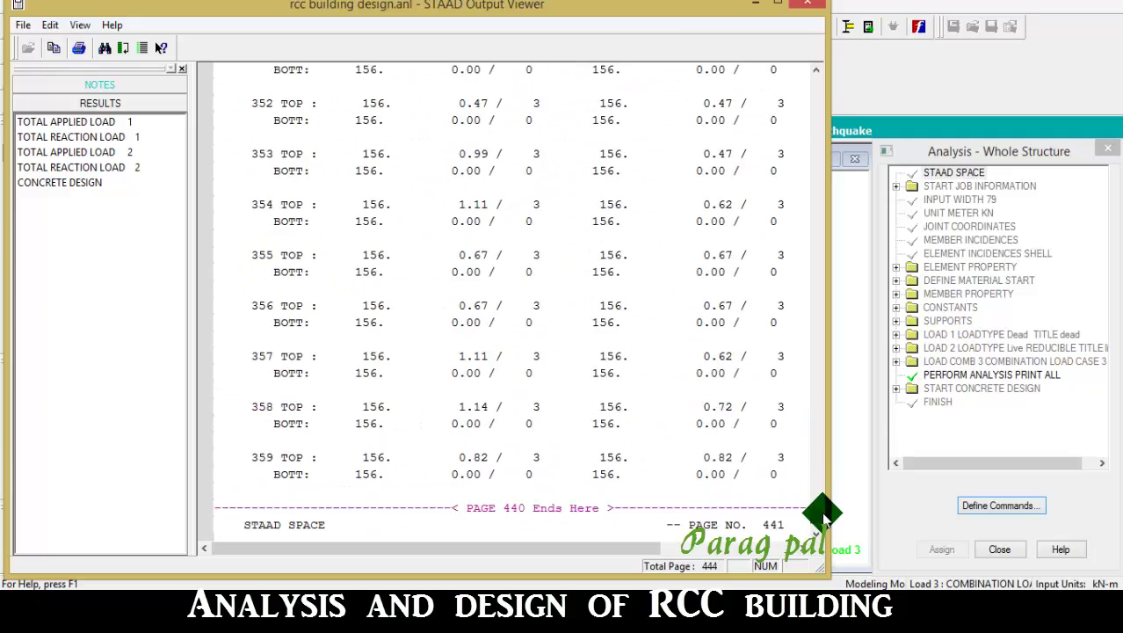
scroll(821, 507, up, 10)
click(668, 440)
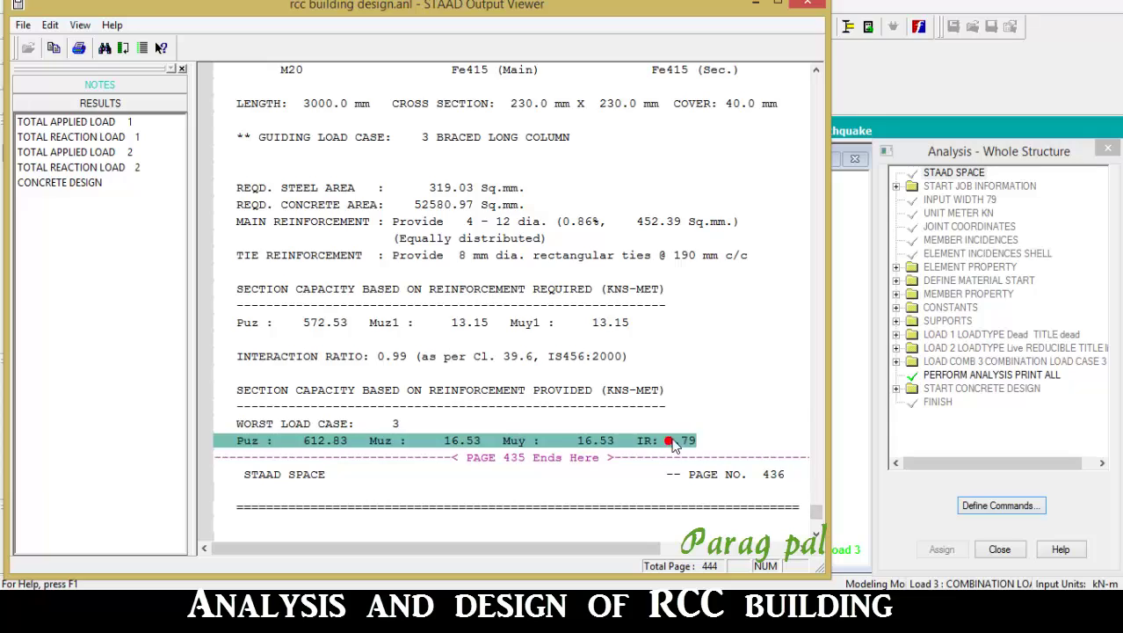
- Review the Element Design Summary, where slab elements need 156 sq.mm/m each way
scroll(667, 444, down, 4)
scroll(666, 439, down, 7)
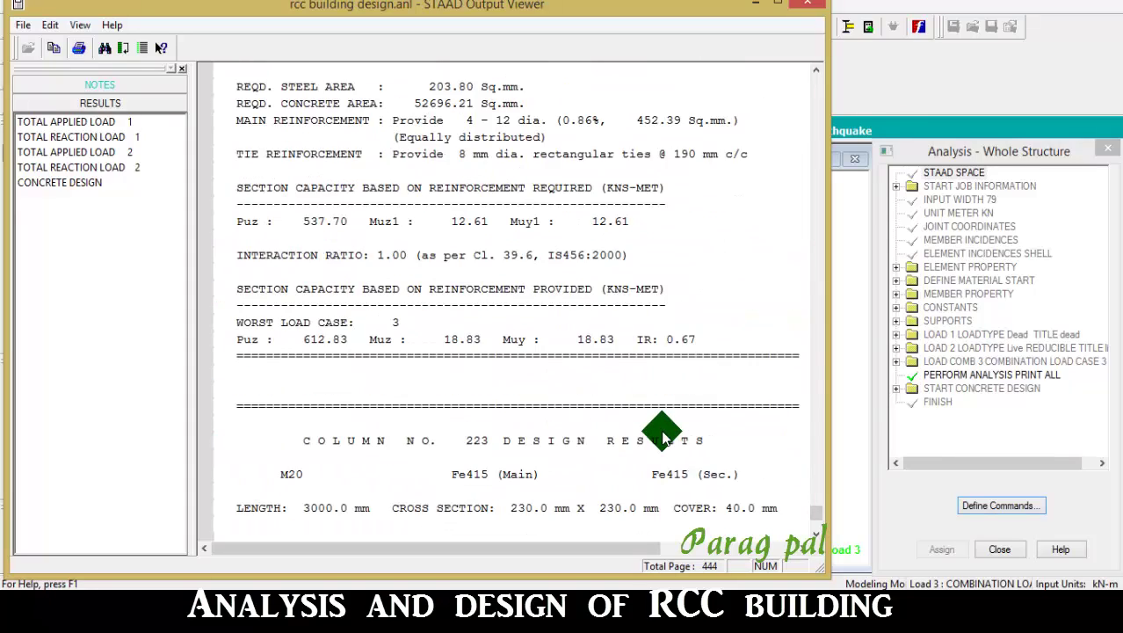
scroll(660, 429, down, 16)
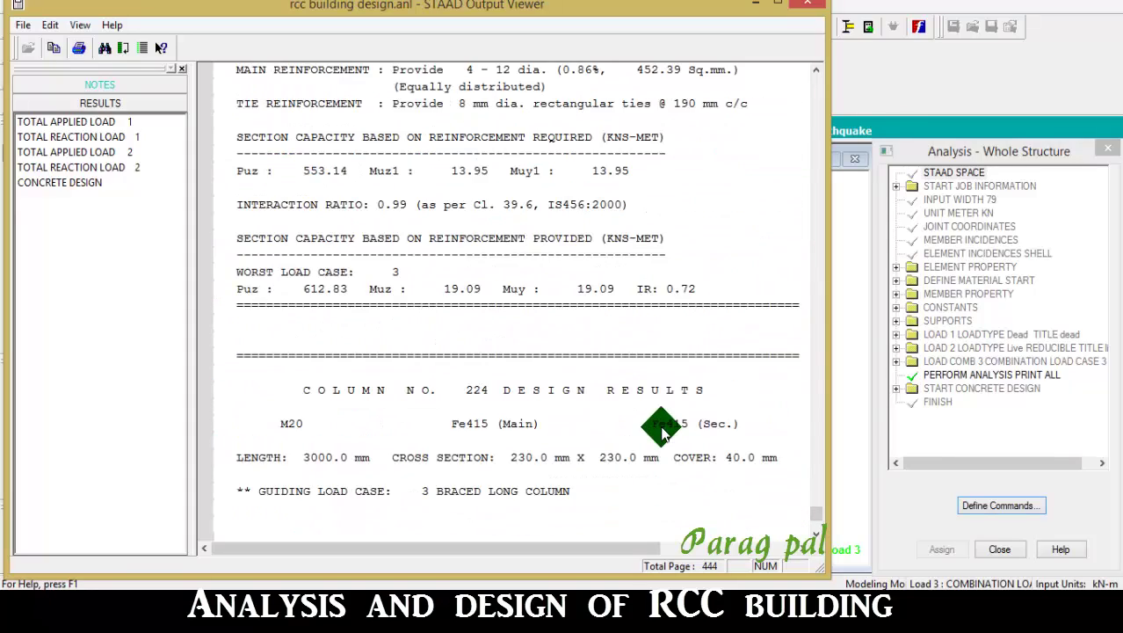
scroll(661, 428, down, 15)
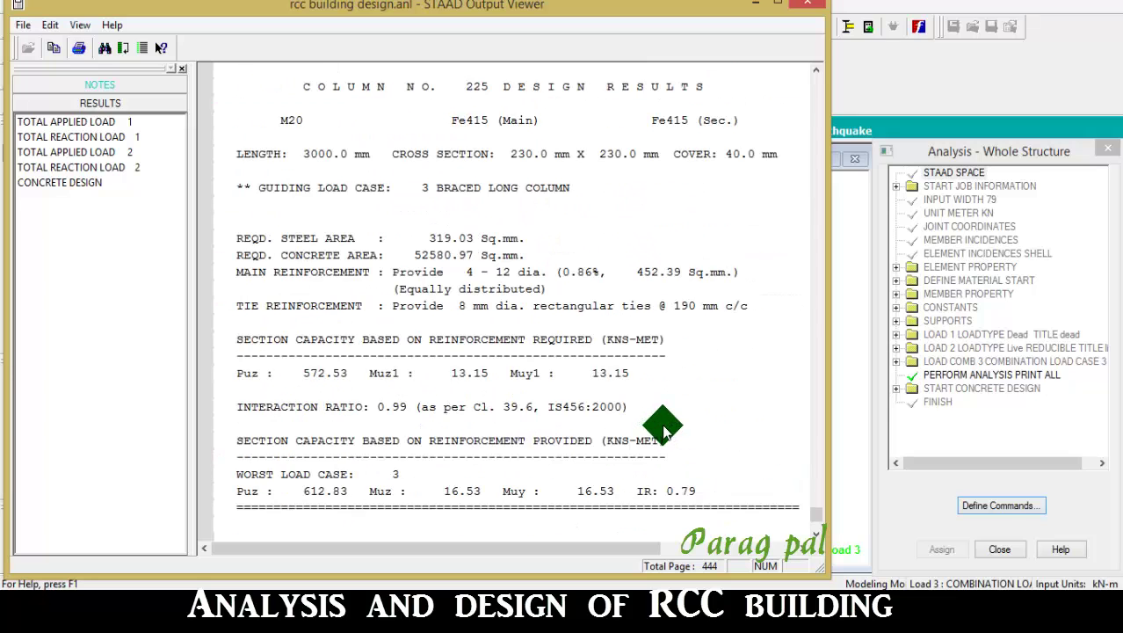
scroll(662, 430, down, 4)
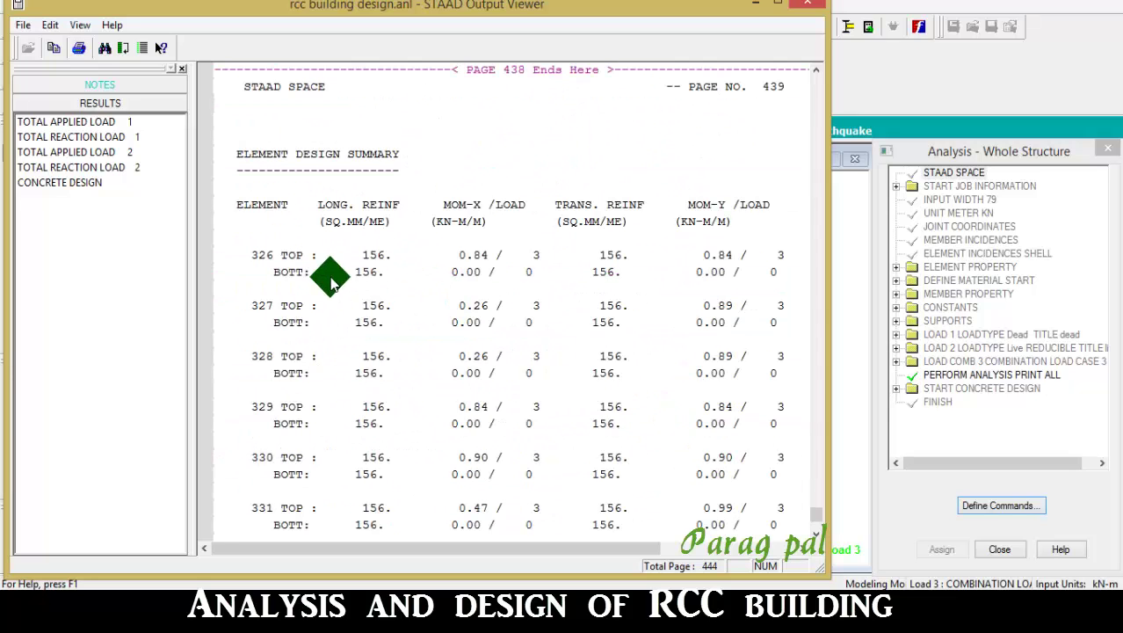
click(380, 258)
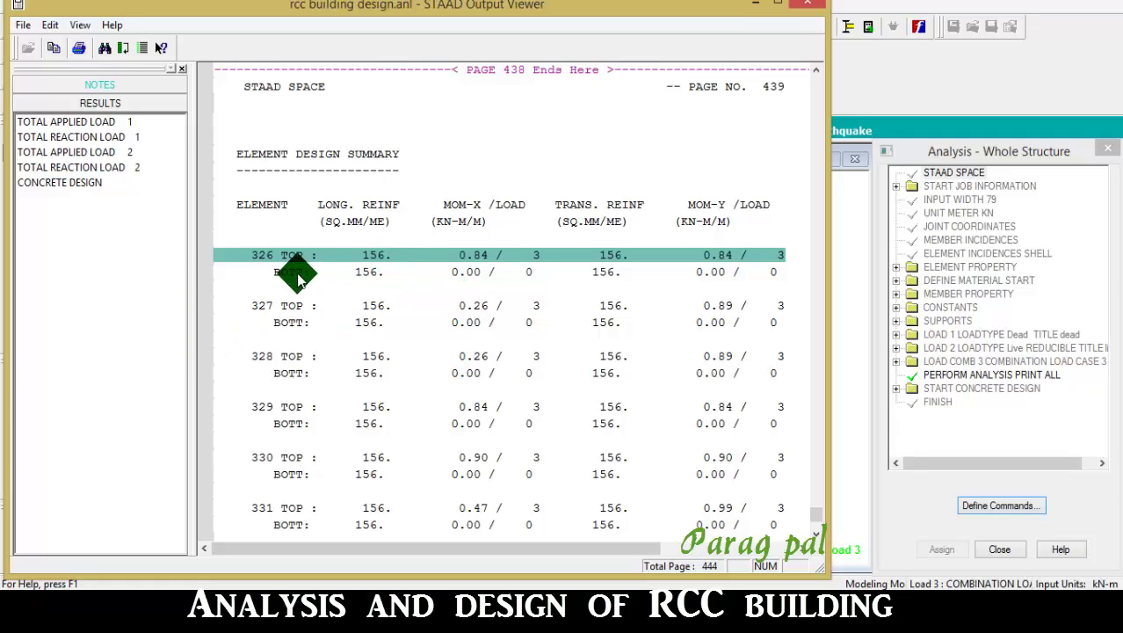
scroll(387, 318, down, 15)
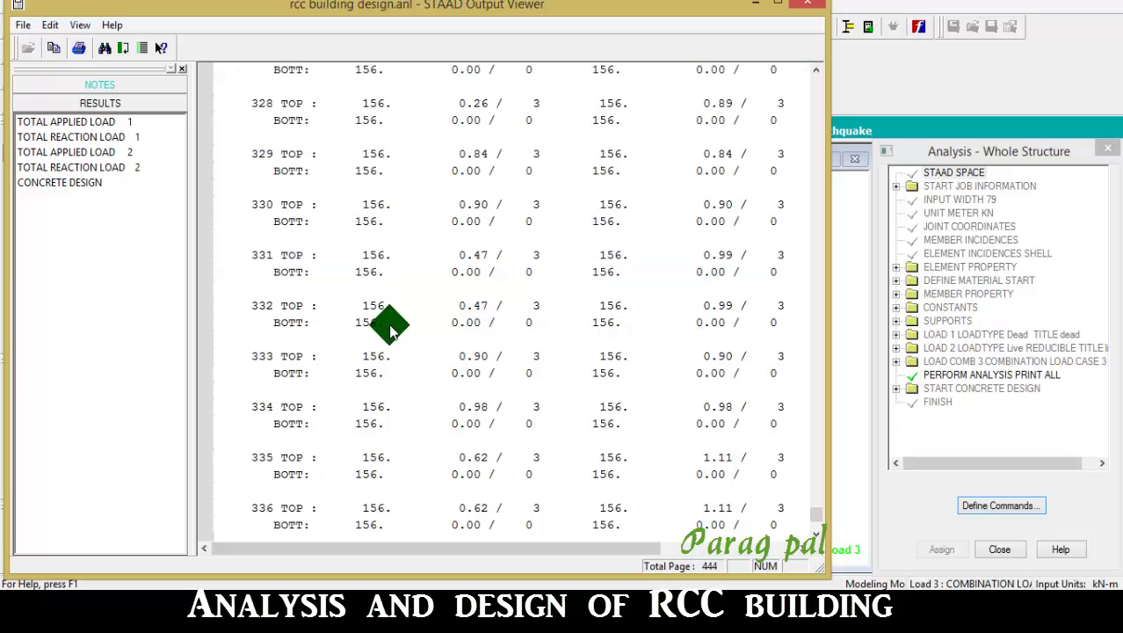
scroll(379, 325, down, 5)
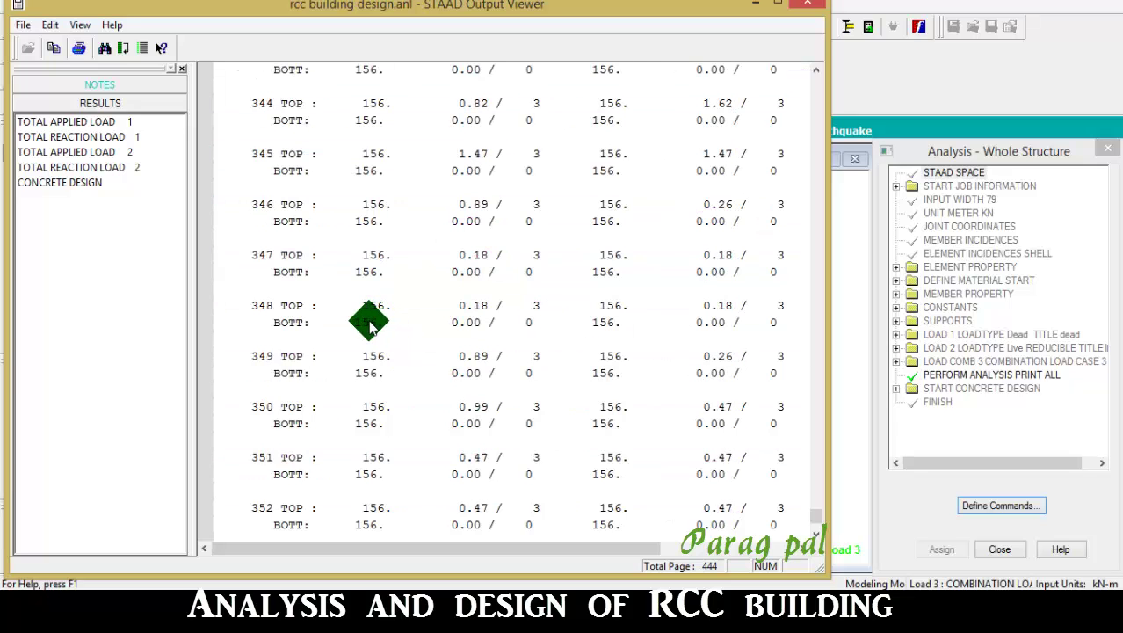
- Close the report, show results for dead, live and combination load cases, and animate the deflection
click(805, 10)
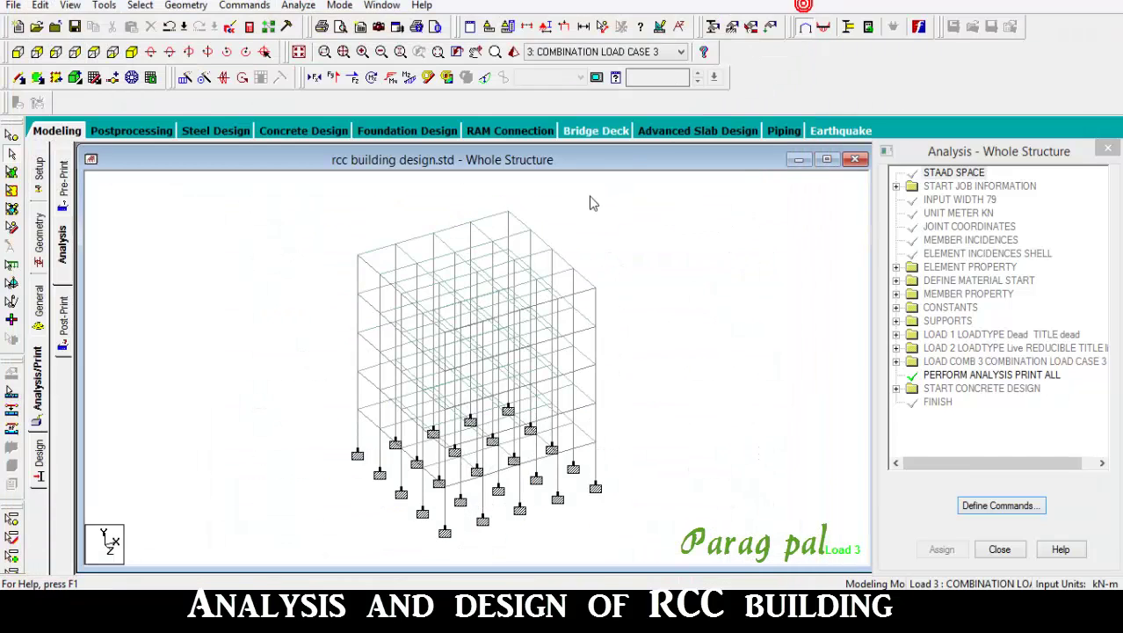
click(131, 130)
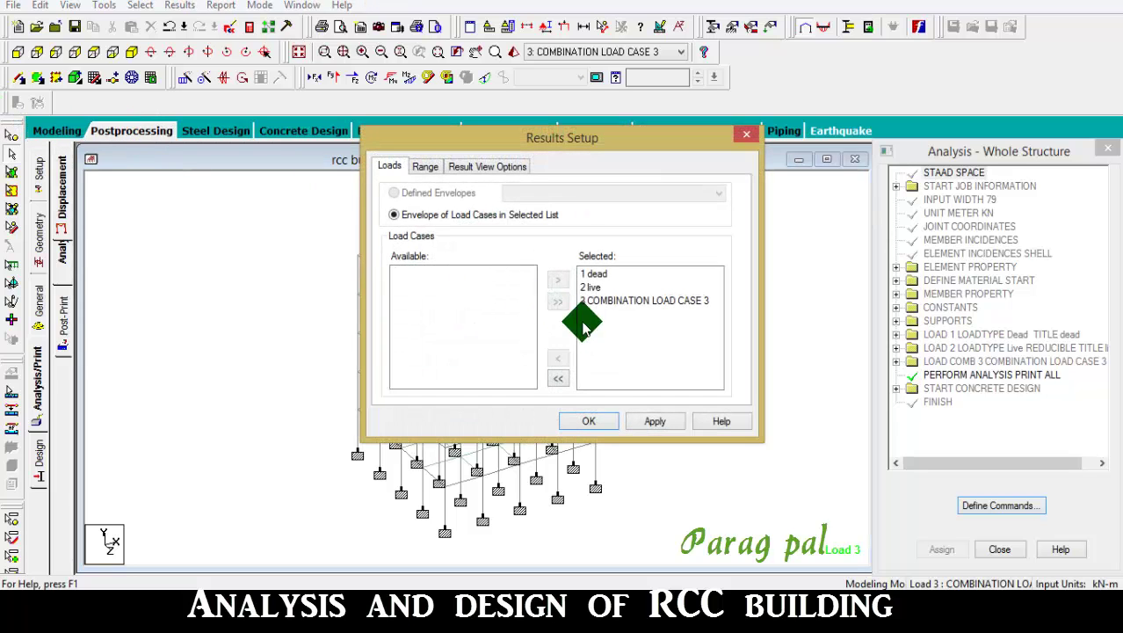
click(585, 420)
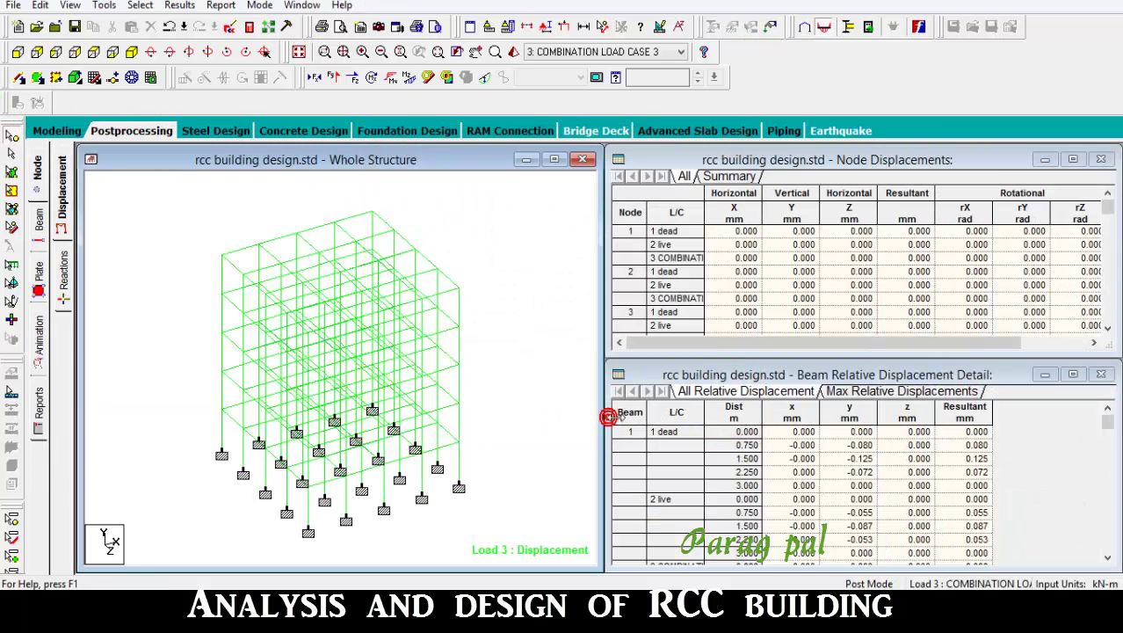
click(489, 79)
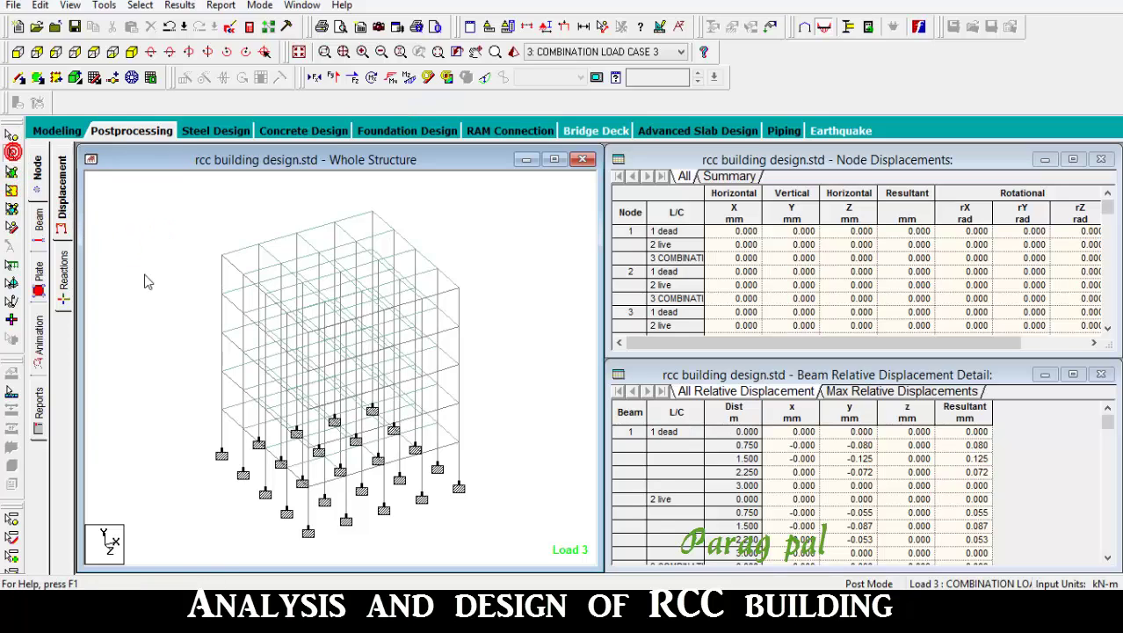
- Check beam 21's concrete design details
double_click(221, 431)
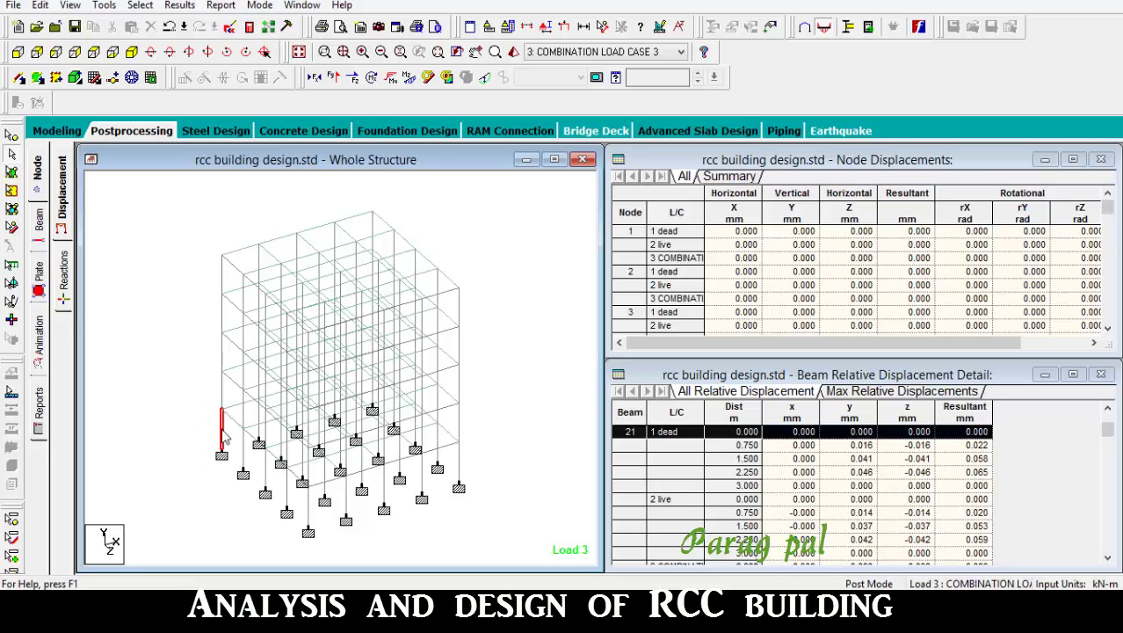
click(668, 124)
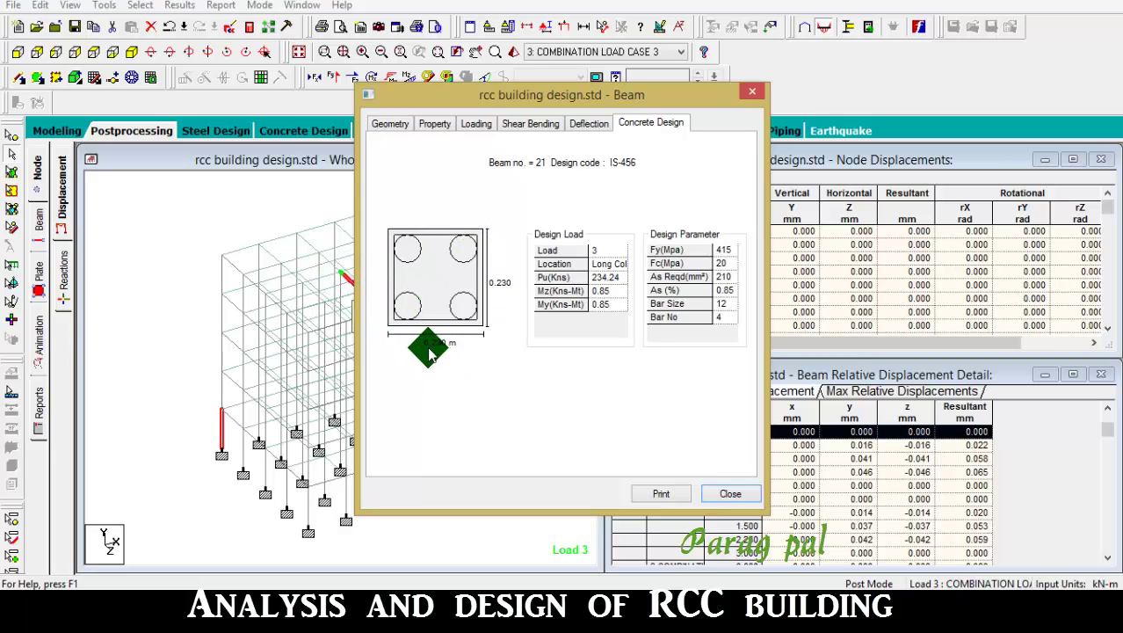
click(756, 94)
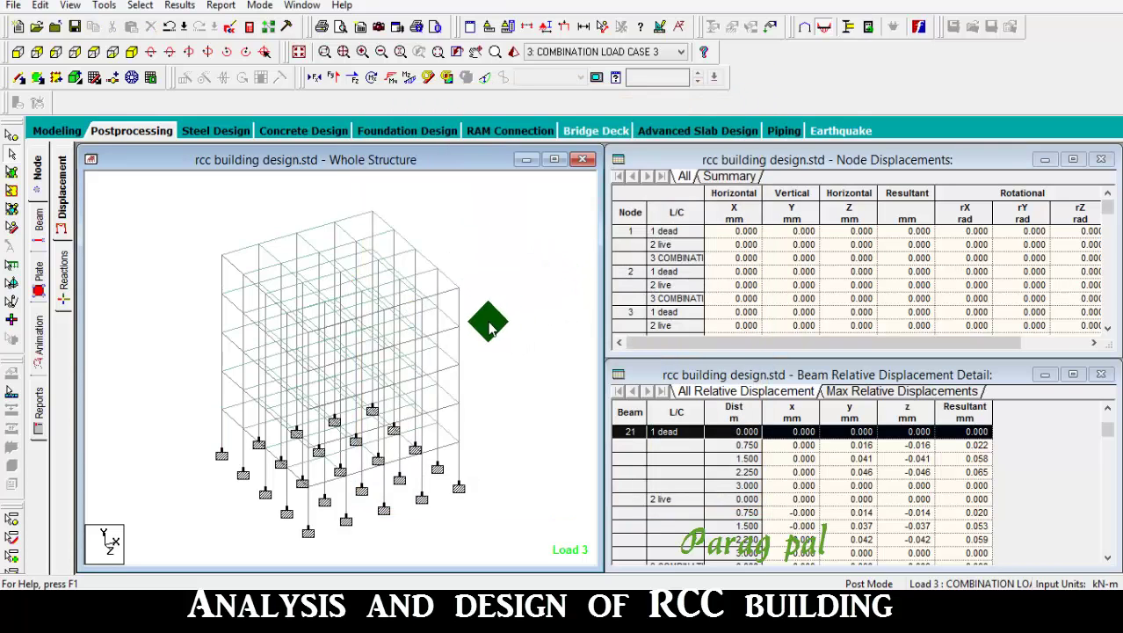